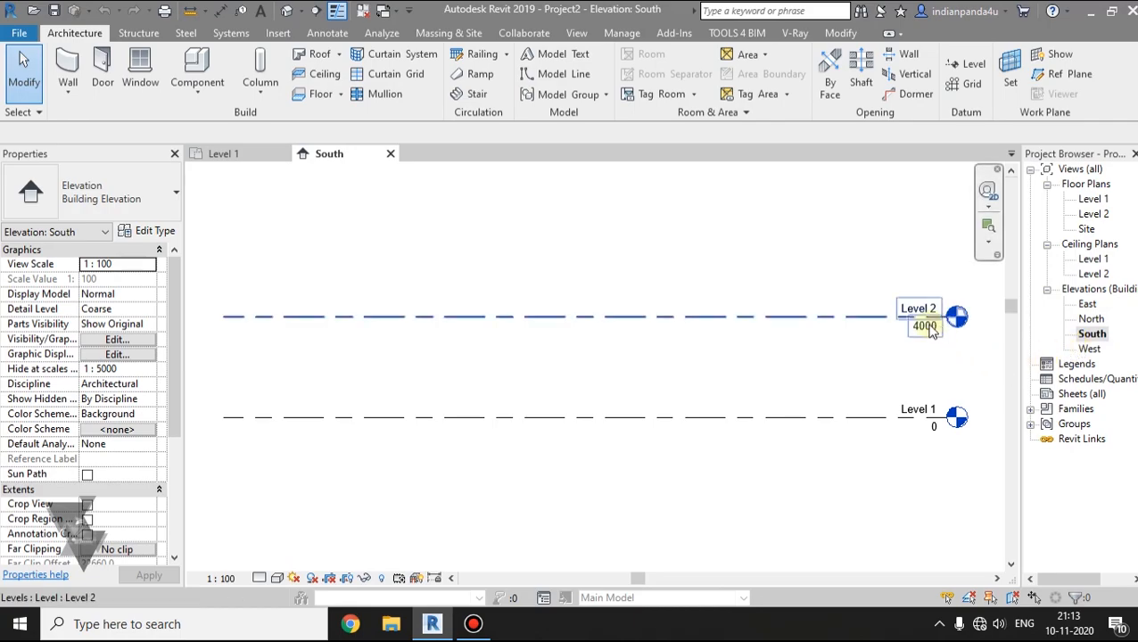
Step: Set the project's length units to centimeters
key(u)
key(n)
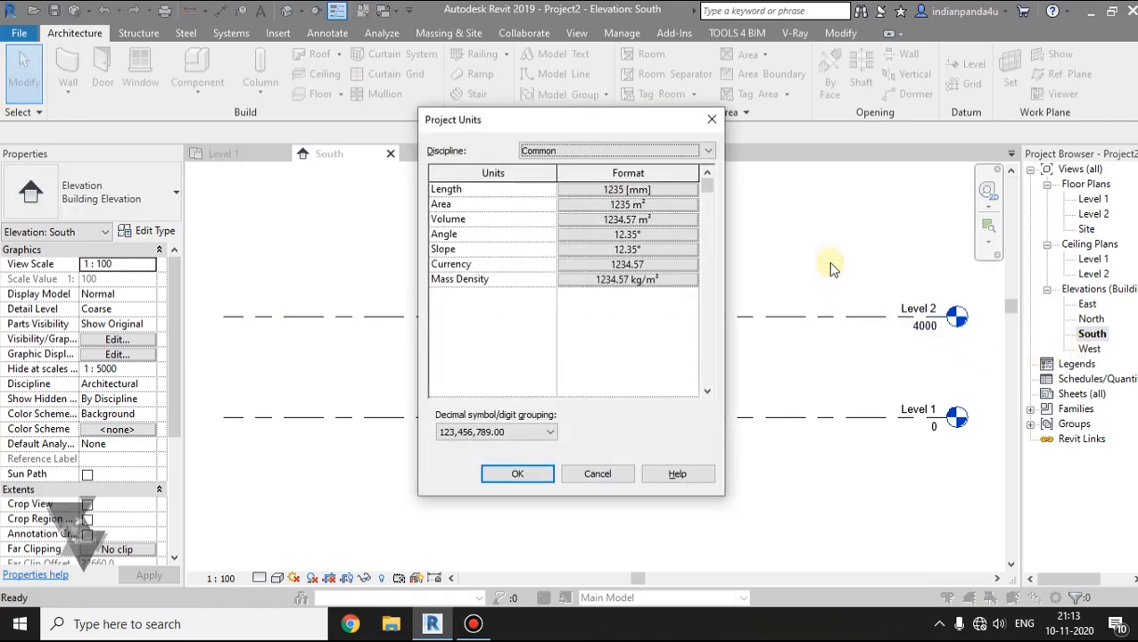
click(605, 190)
click(602, 219)
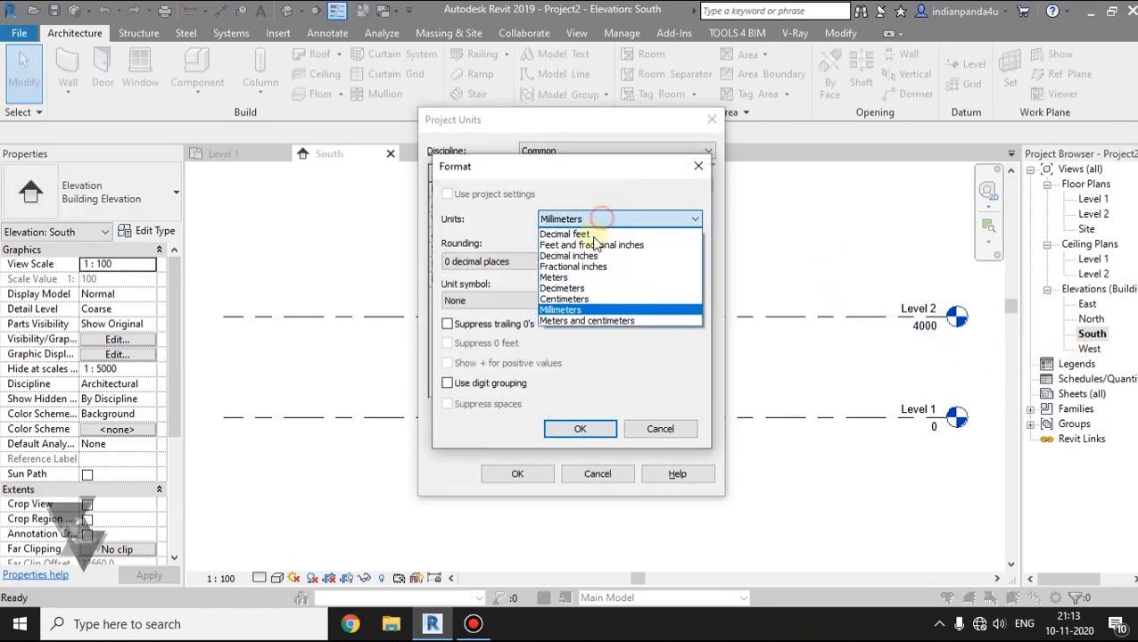
click(581, 298)
click(564, 433)
click(519, 474)
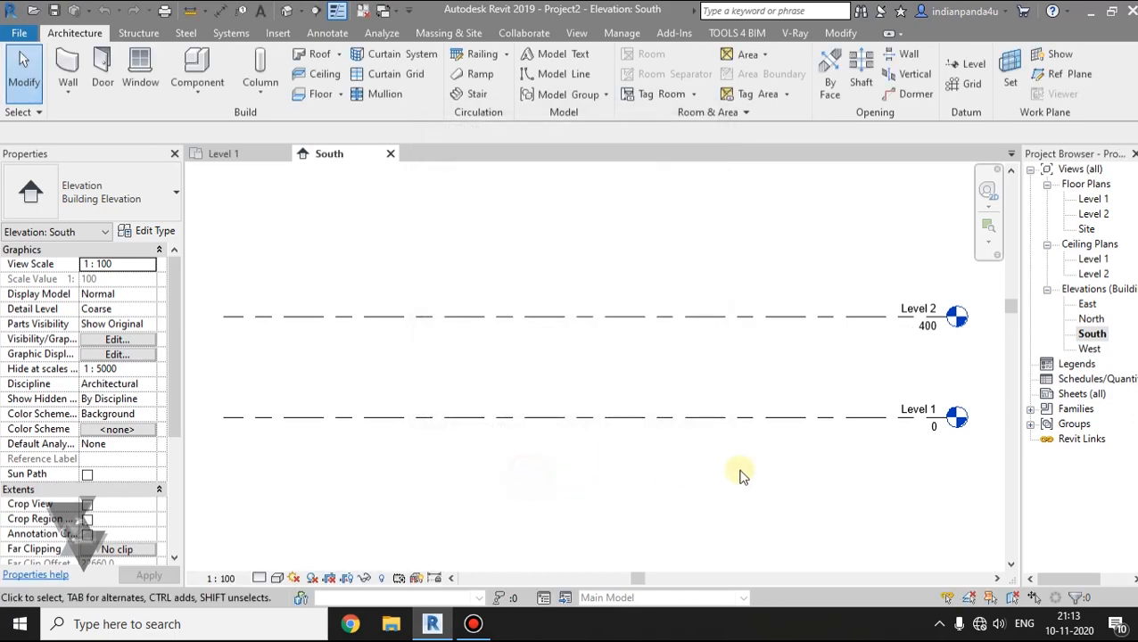
Step: Set the elevation of Level 2 to 300 cm in the South elevation
click(935, 332)
drag(935, 332, 927, 341)
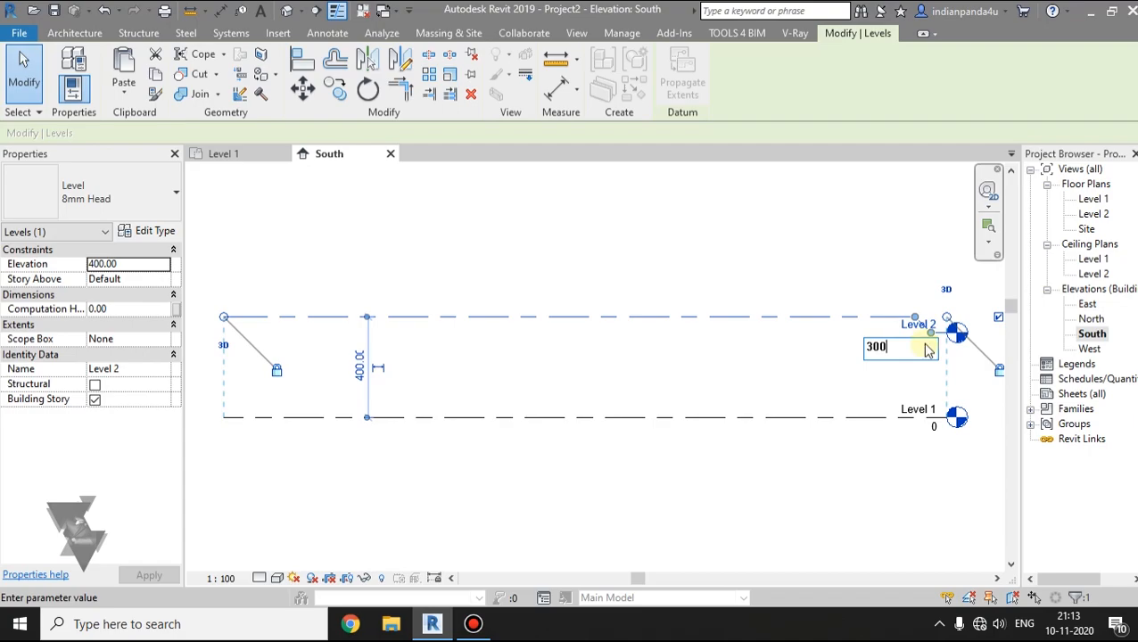
key(Return)
Step: Draw a closed rectangle of four Generic - 200mm walls, about 2100 cm long, in the Level 1 floor plan
click(63, 34)
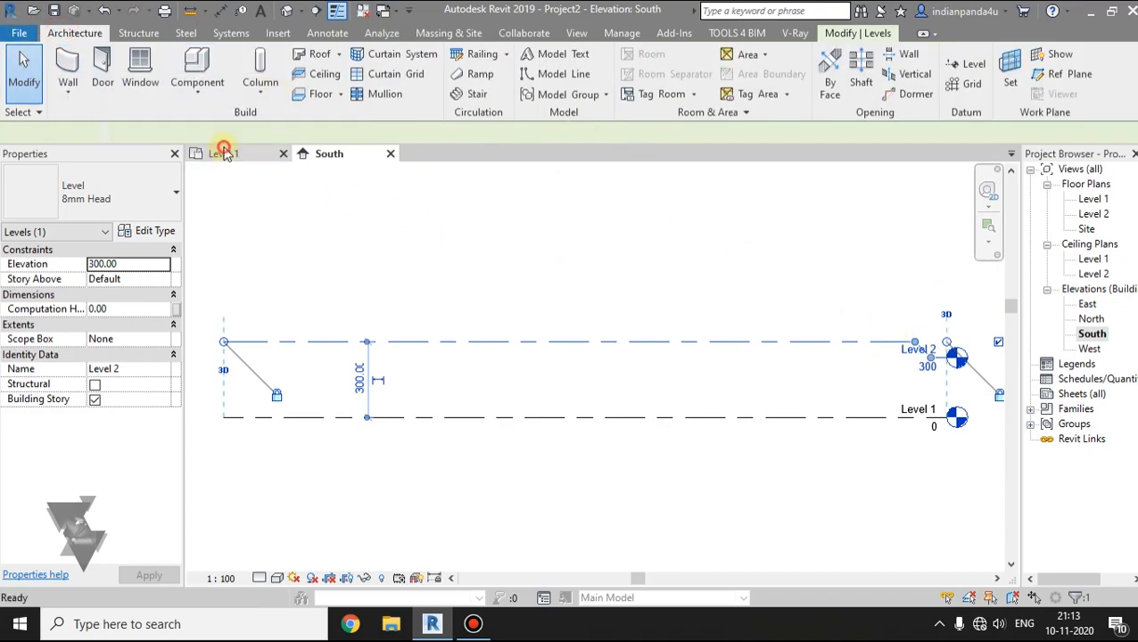
click(224, 153)
click(75, 33)
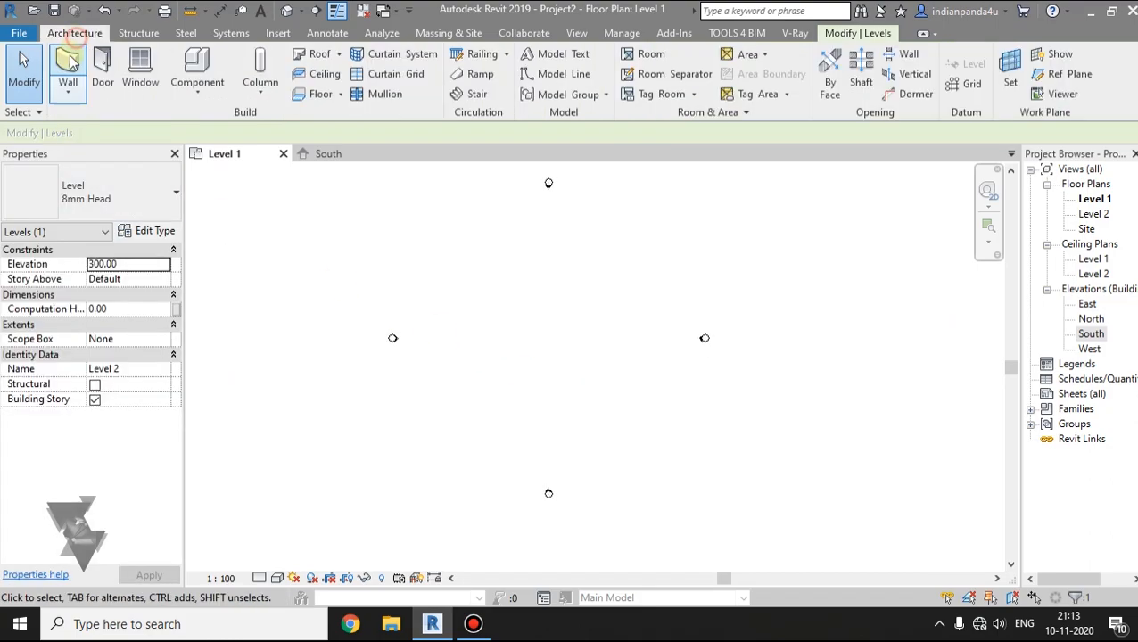
click(69, 61)
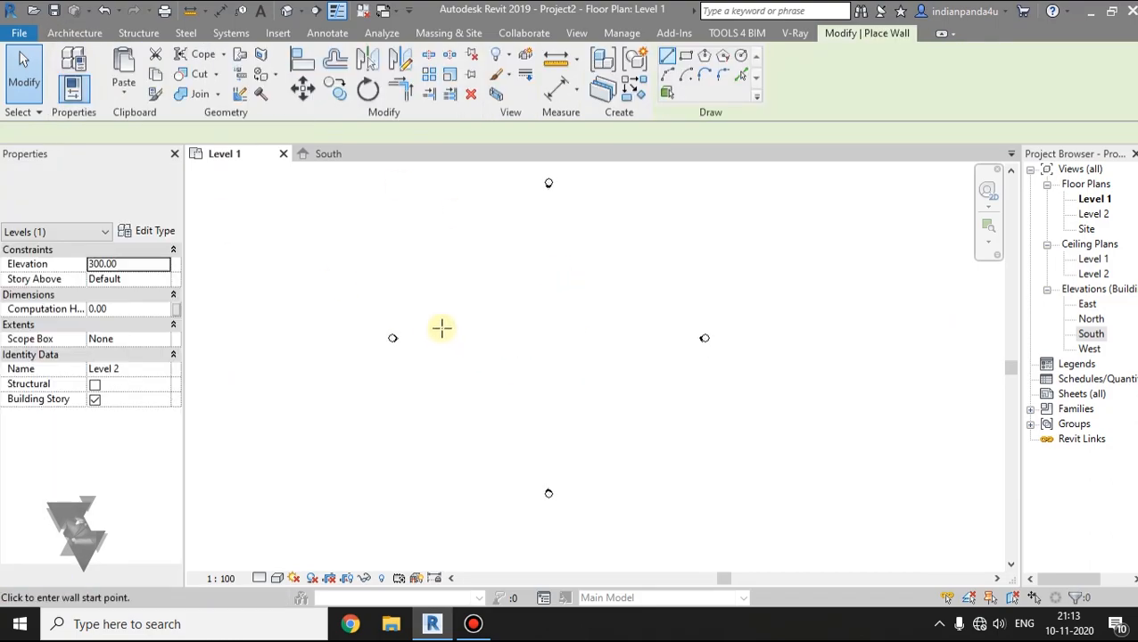
click(477, 325)
click(608, 326)
click(607, 388)
click(477, 388)
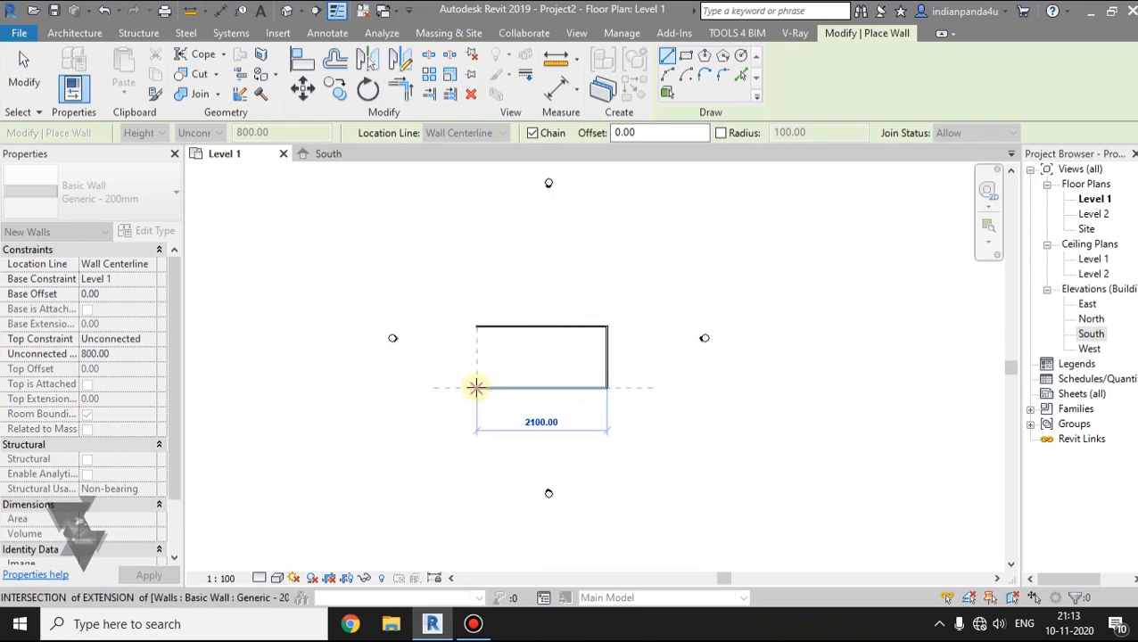
click(478, 327)
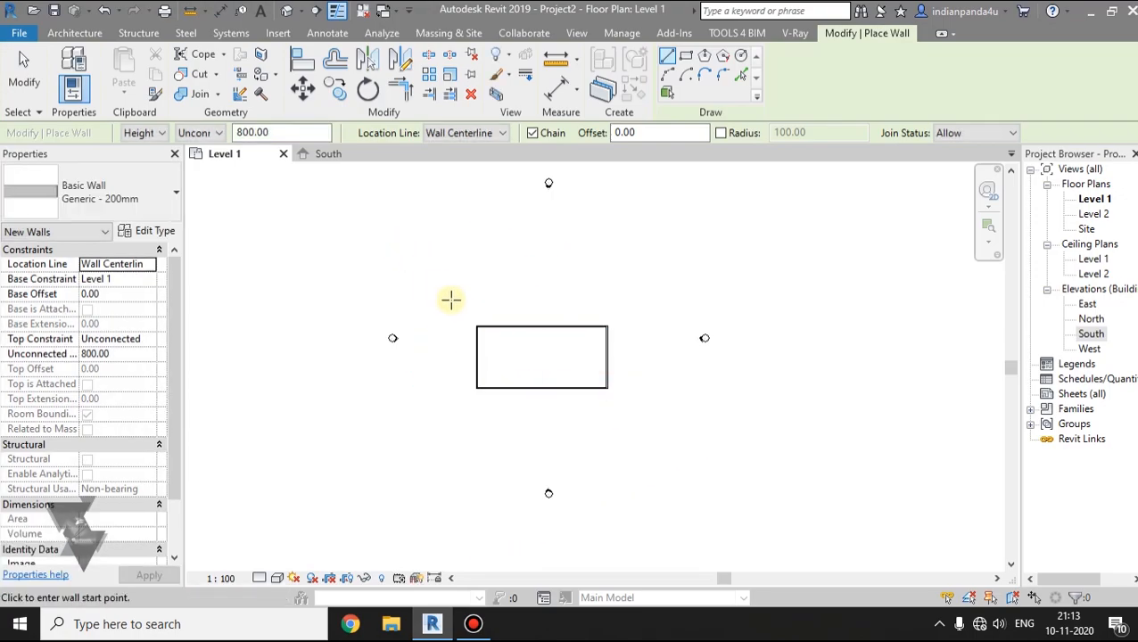
key(Escape)
Step: Set the top constraint of all four walls to Level 2
drag(686, 295, 430, 453)
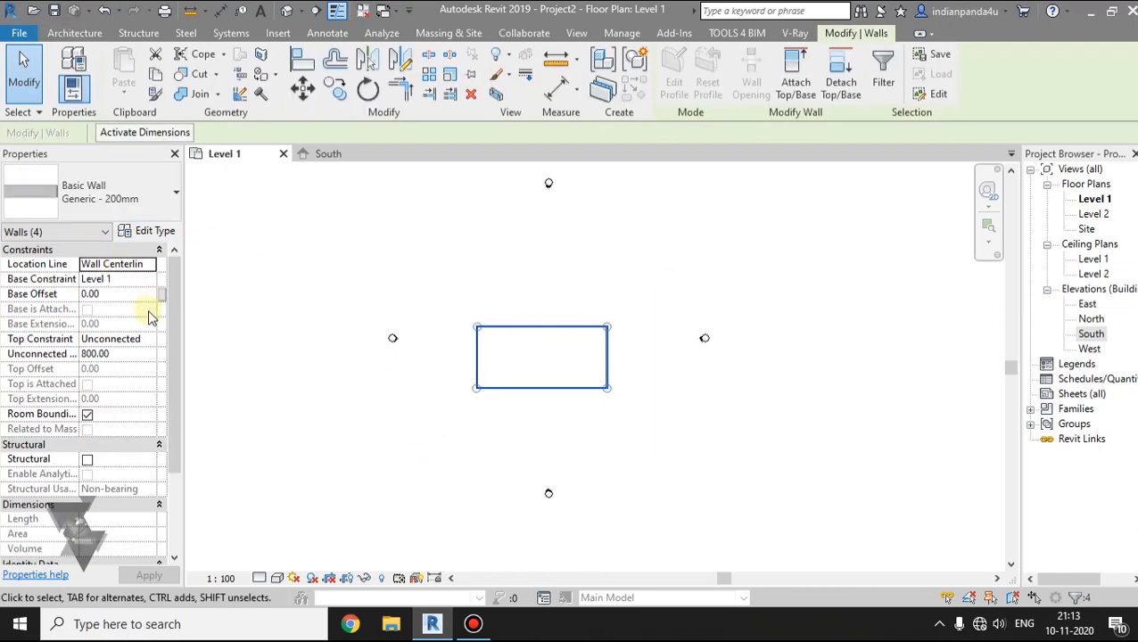
click(152, 339)
click(132, 376)
click(665, 460)
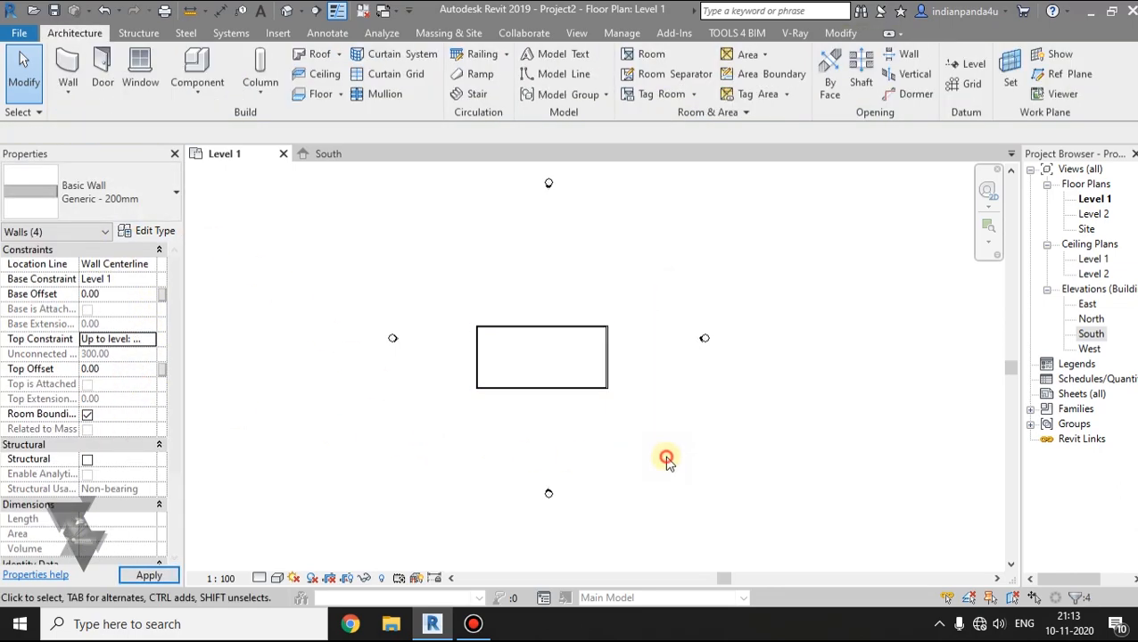
Step: Open the default 3D view and orbit the model to examine the walls against the levels
click(323, 155)
click(286, 13)
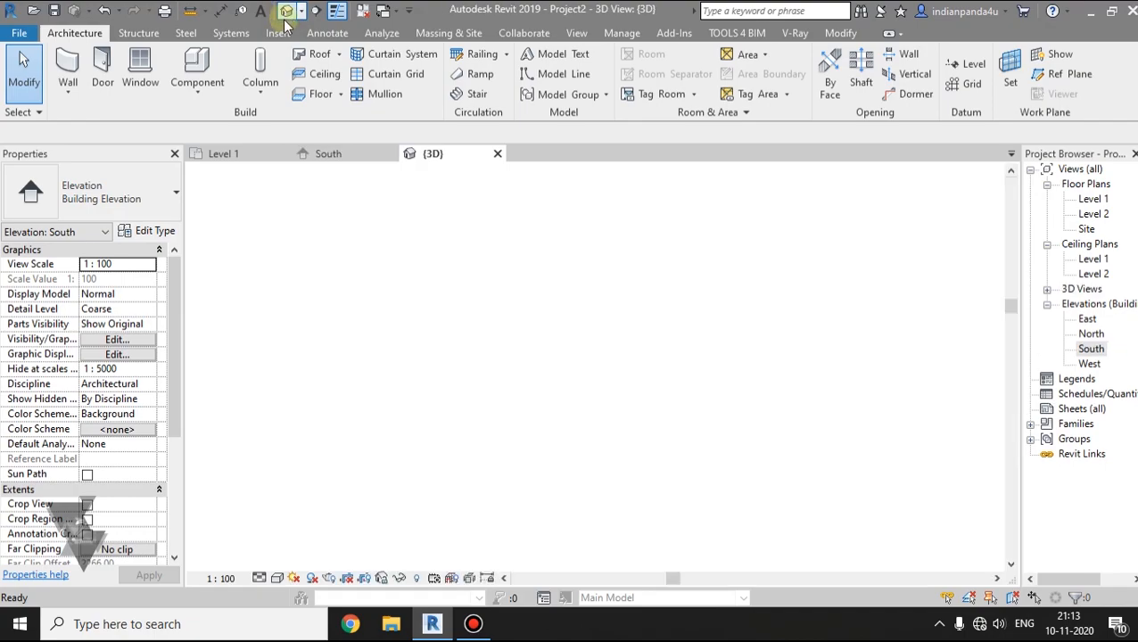
shift+middle_drag(478, 381, 584, 437)
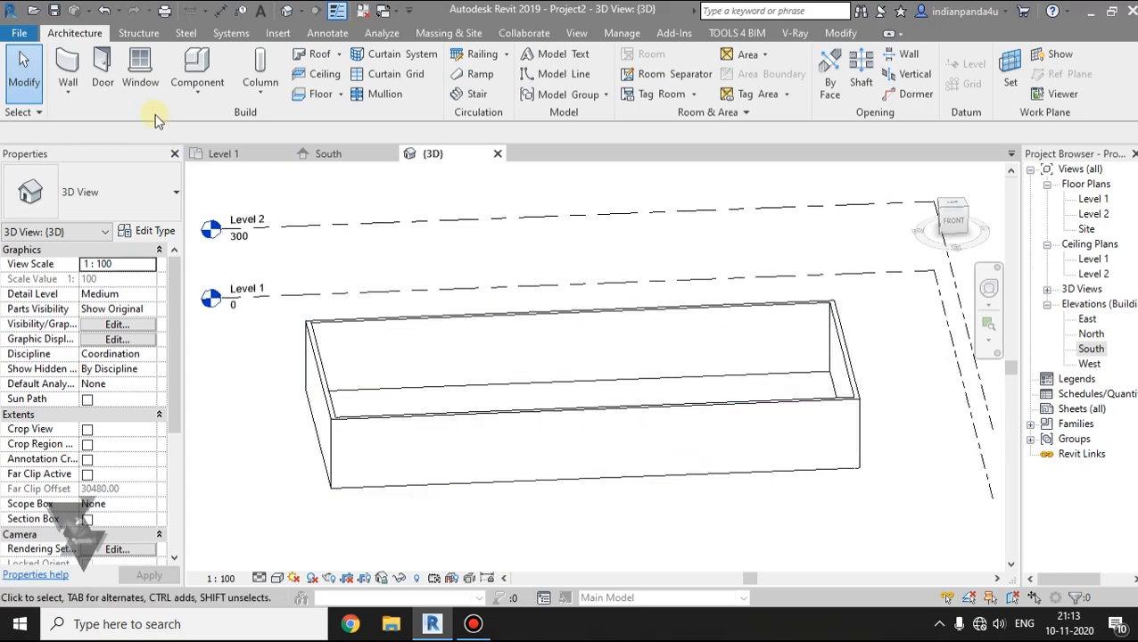
Step: Look at the Level 2 floor plan, return to the Level 1 plan and close the Level 2 view
click(254, 155)
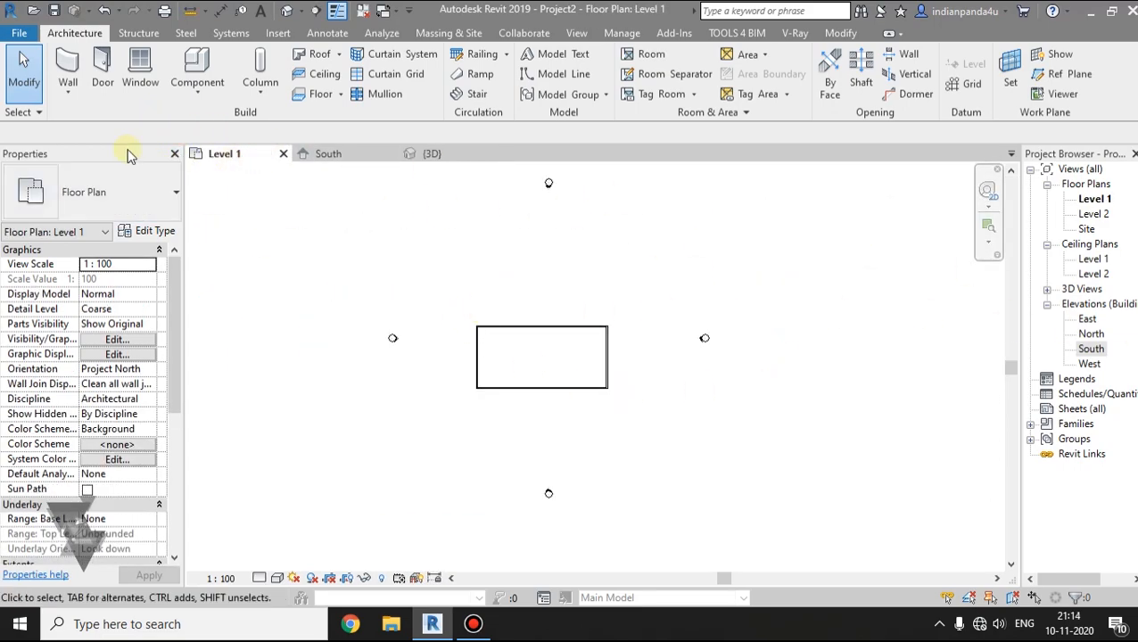
double_click(1093, 214)
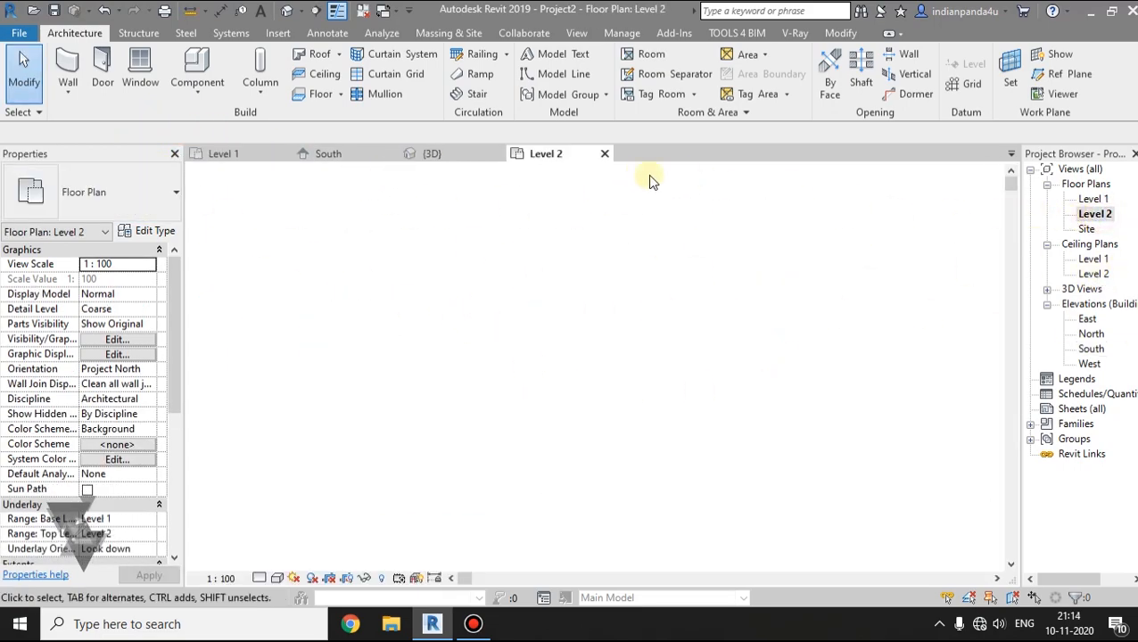
click(218, 153)
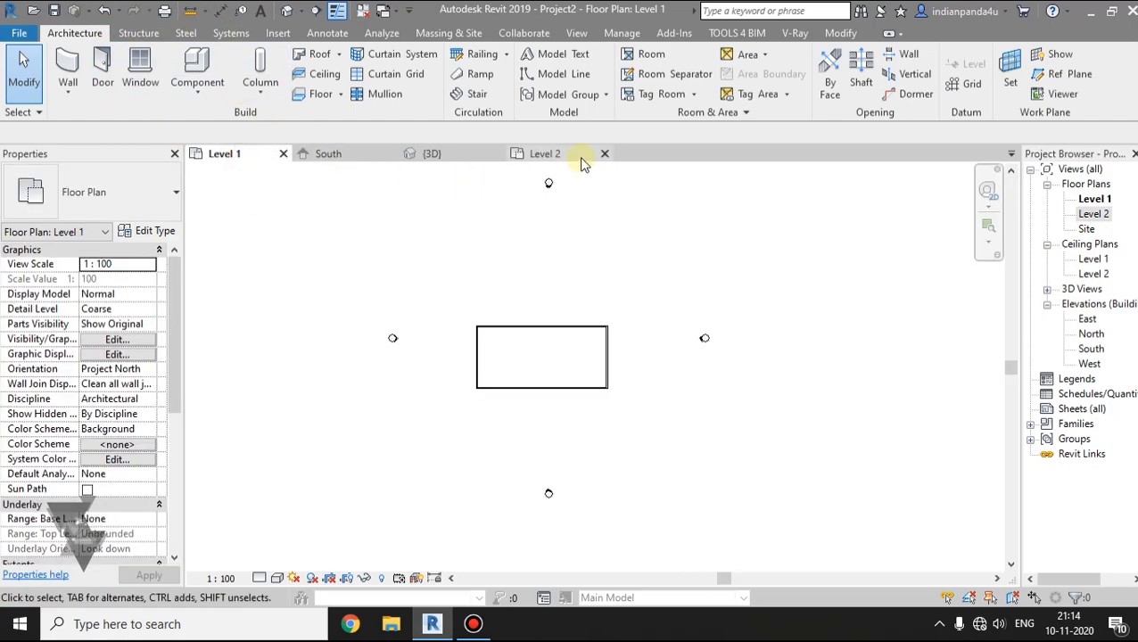
click(604, 155)
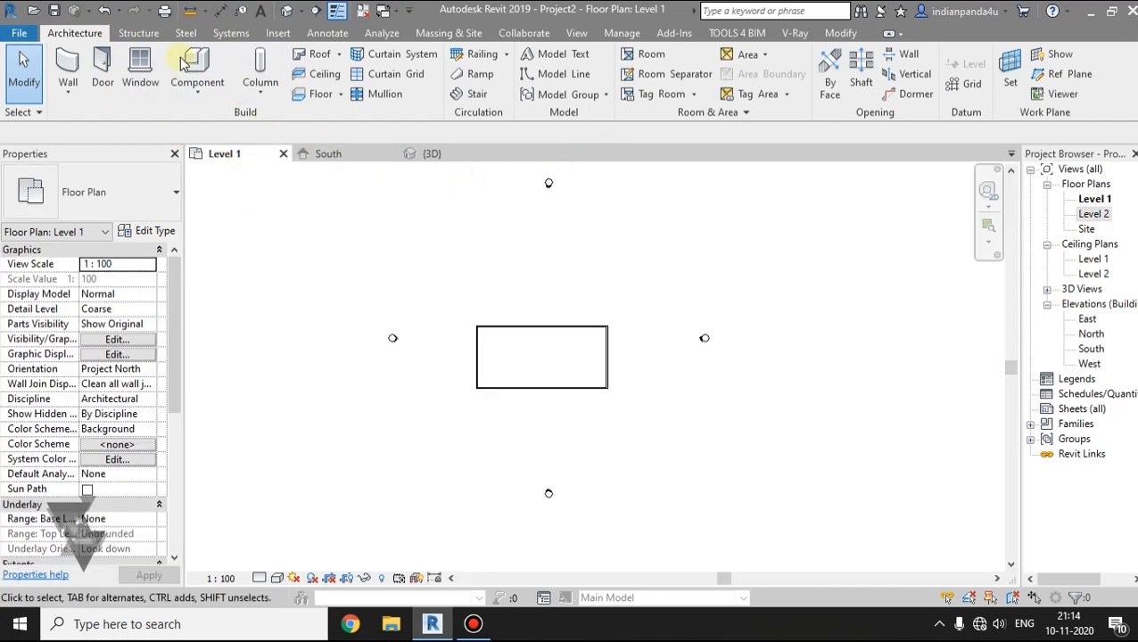
Step: Create a Generic - 400mm footprint roof on Level 2 with a sloped rectangular boundary offset 60 cm outside the walls
click(318, 54)
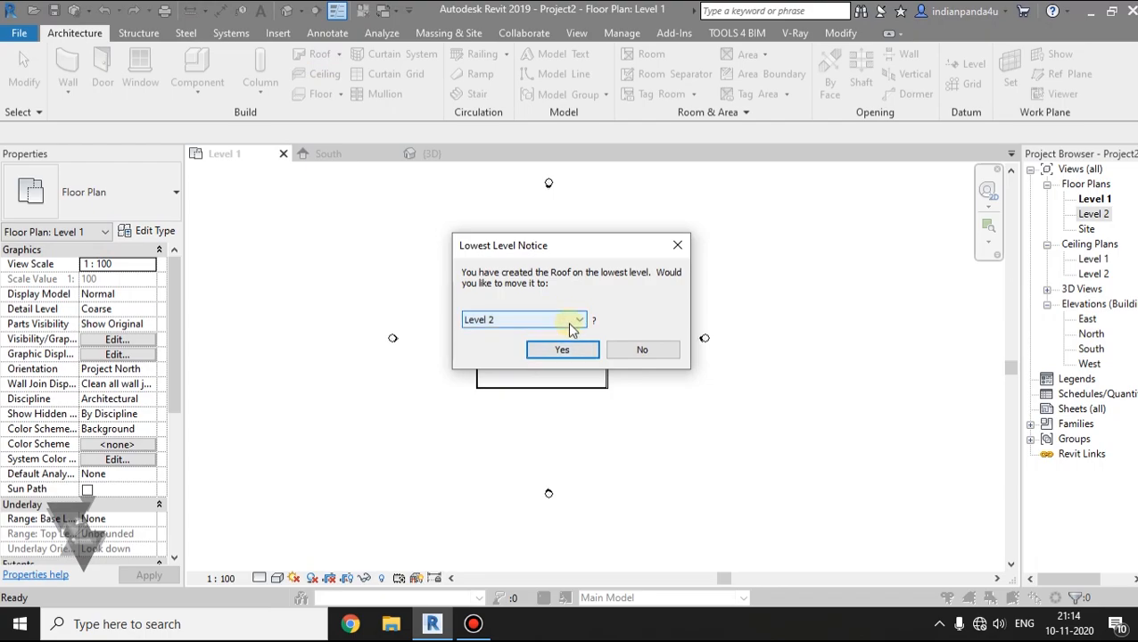
click(530, 321)
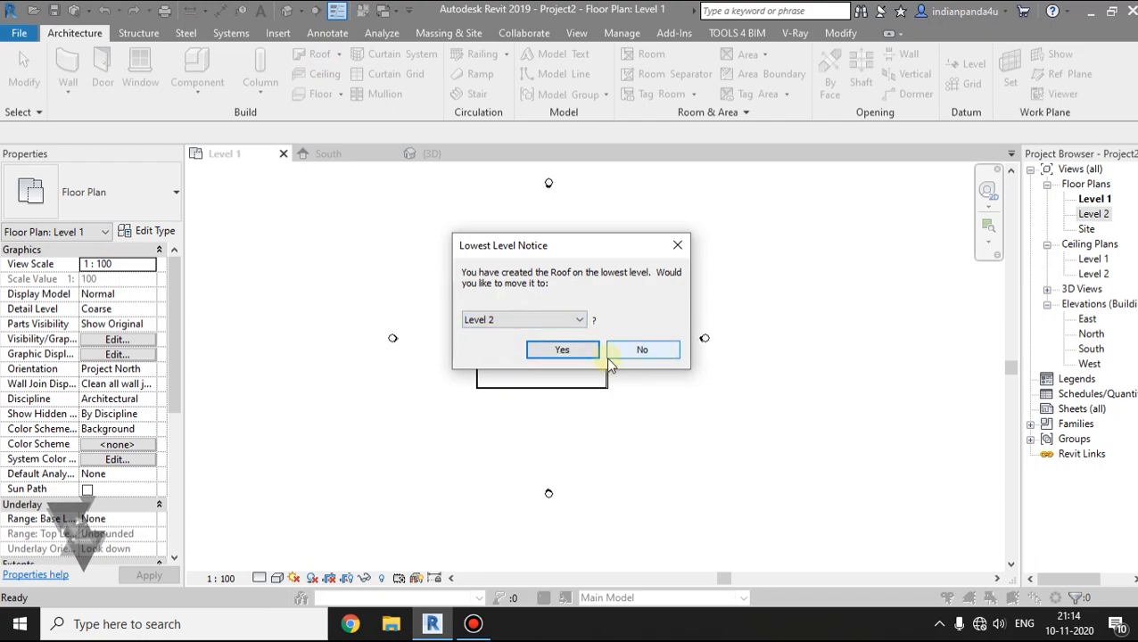
click(577, 350)
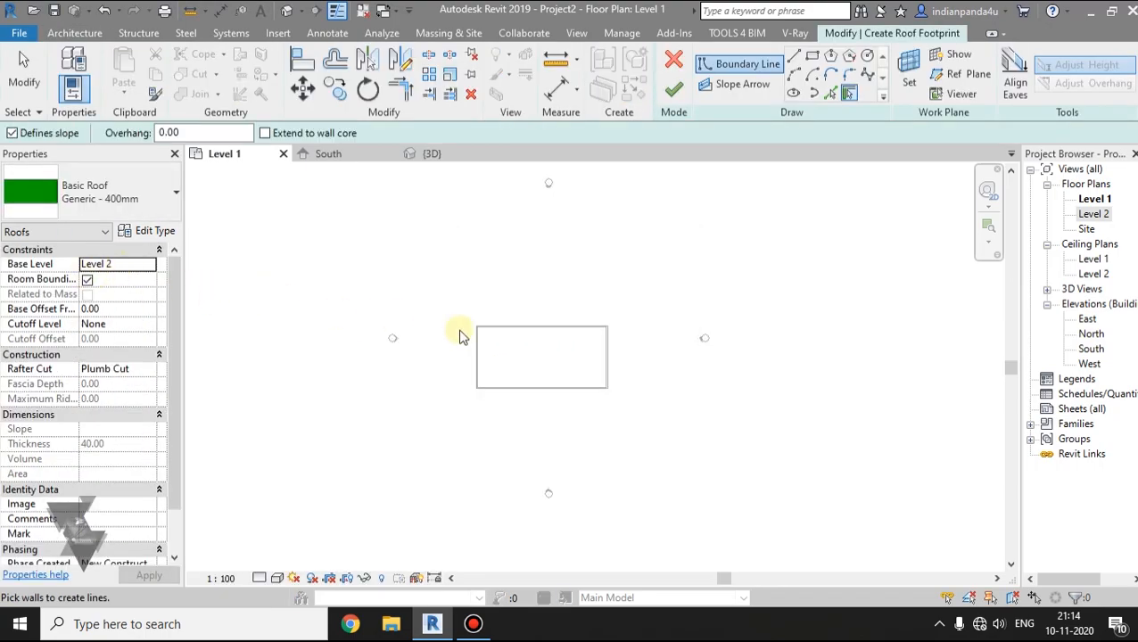
click(812, 55)
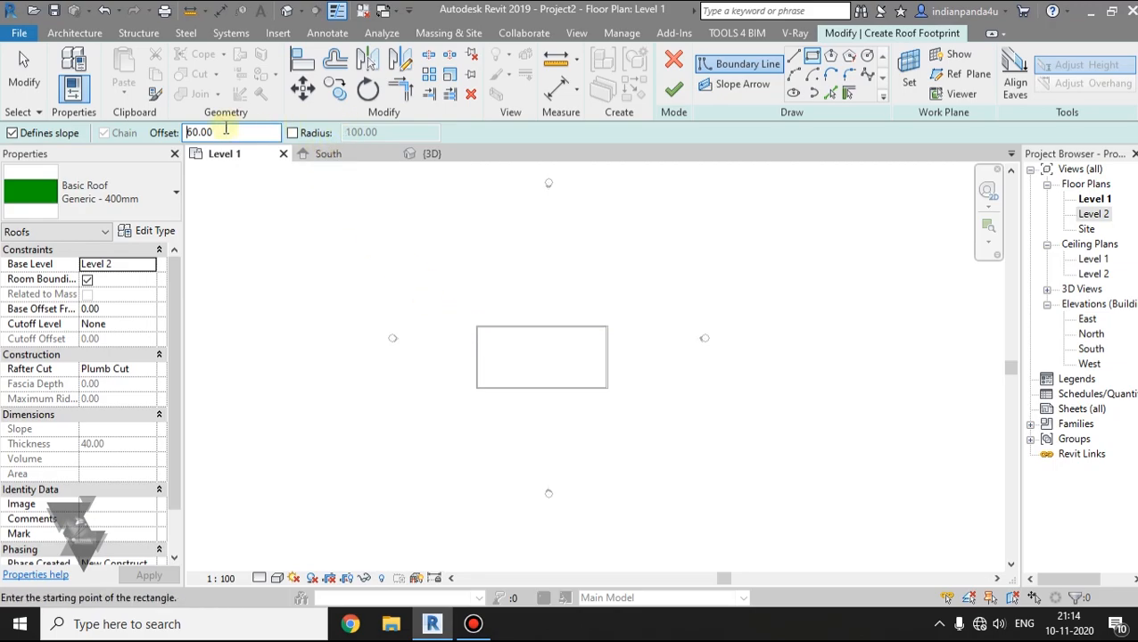
scroll(470, 349, up, 4)
middle_drag(506, 356, 447, 320)
click(422, 274)
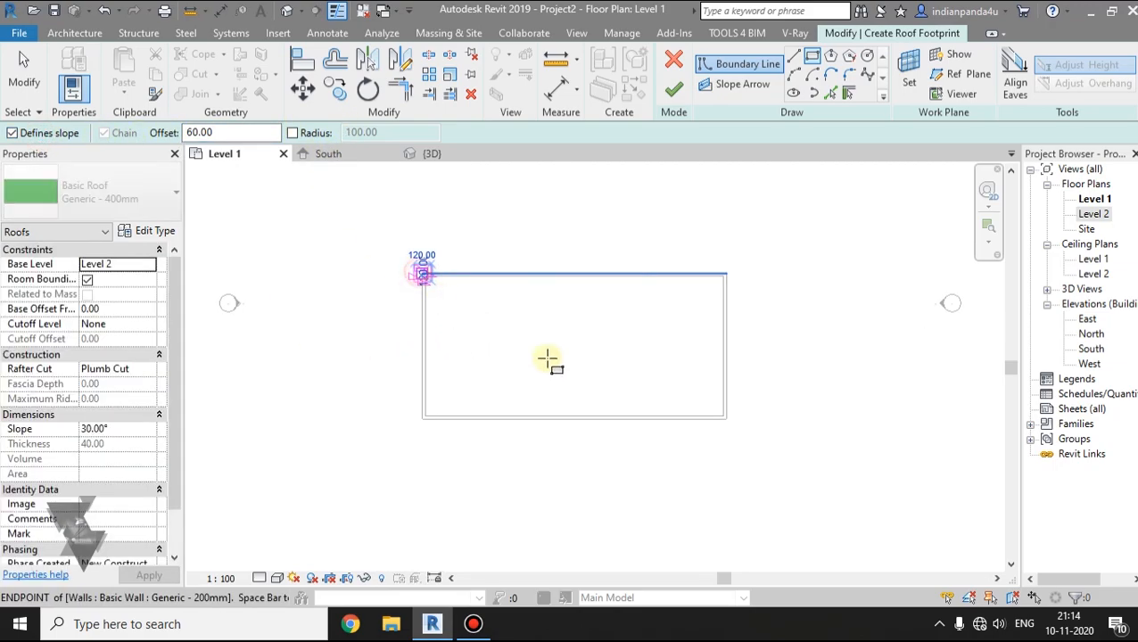
click(727, 419)
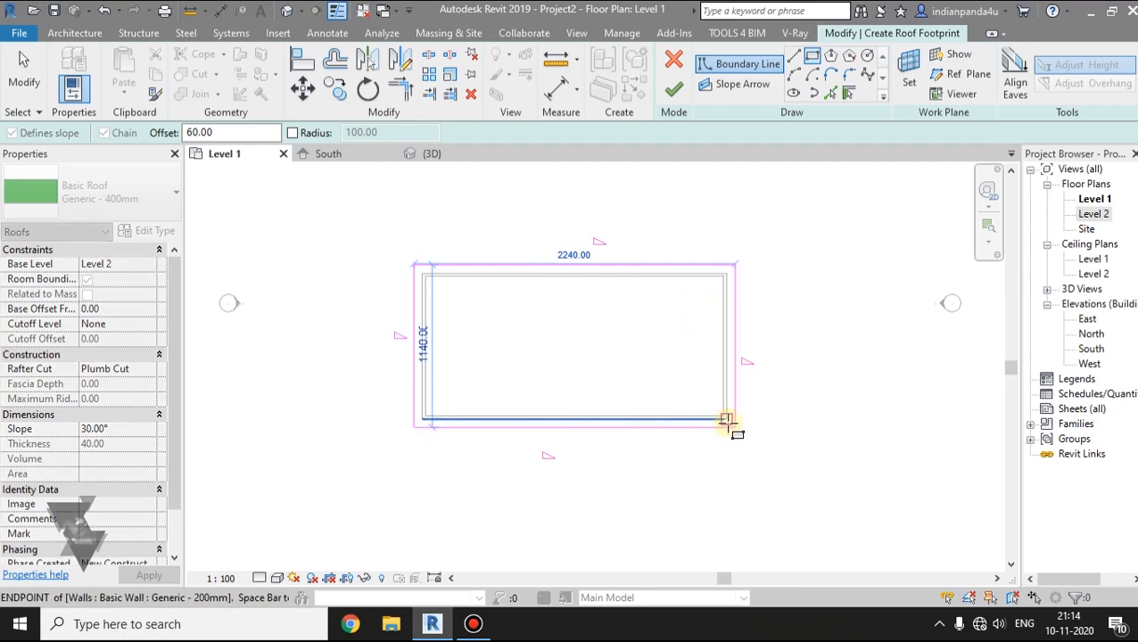
click(673, 90)
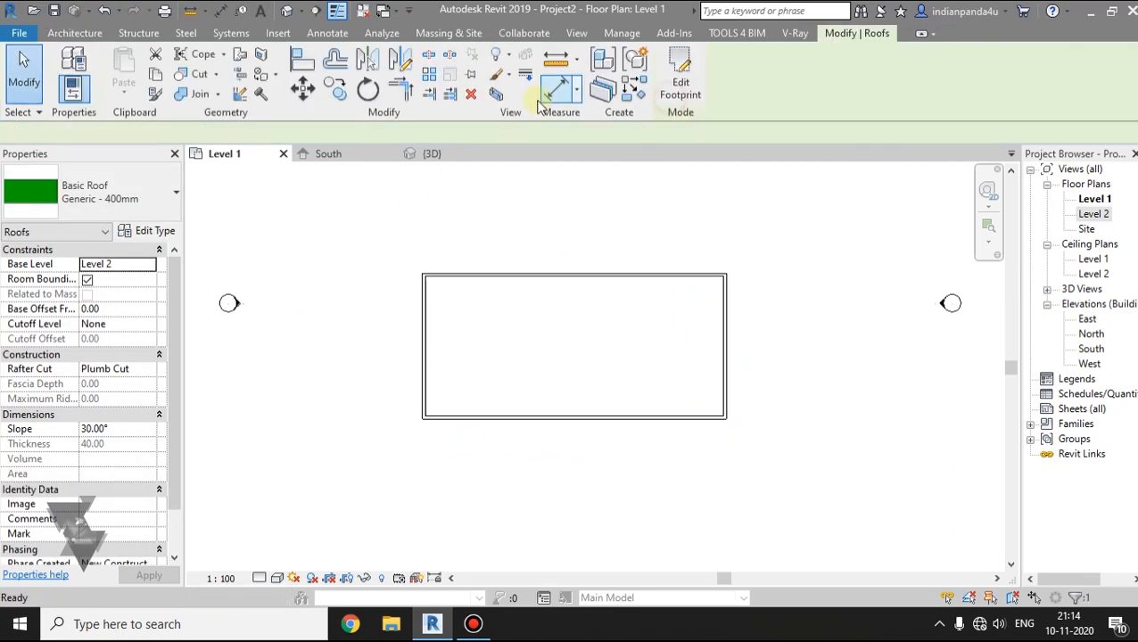
Step: Show the model in the 3D view with the Shaded visual style and Fine detail level
click(283, 12)
shift+middle_drag(576, 432, 528, 343)
click(280, 580)
click(314, 514)
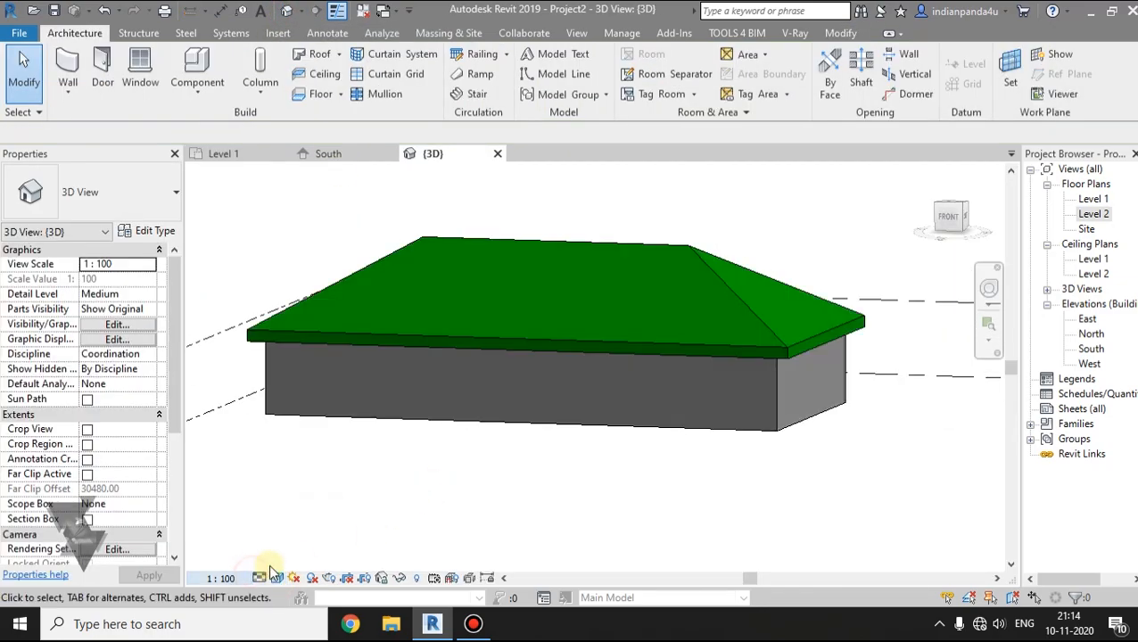
click(259, 578)
click(277, 560)
shift+middle_drag(356, 510, 437, 368)
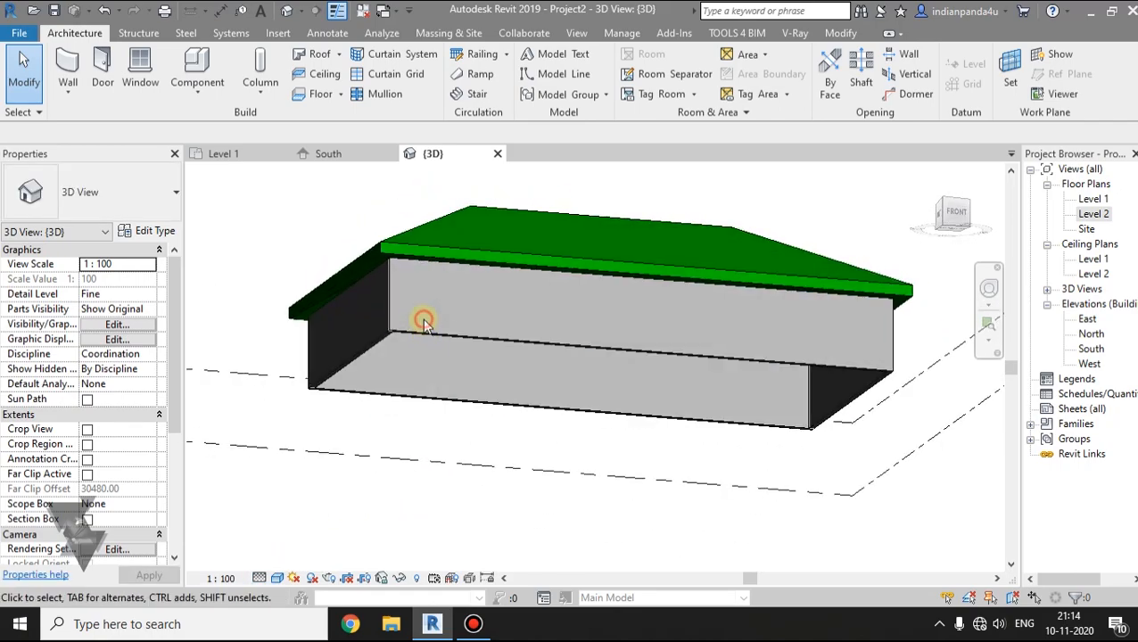
Step: Attach the tops of all four connected walls to the roof and examine the joint in 3D
click(416, 328)
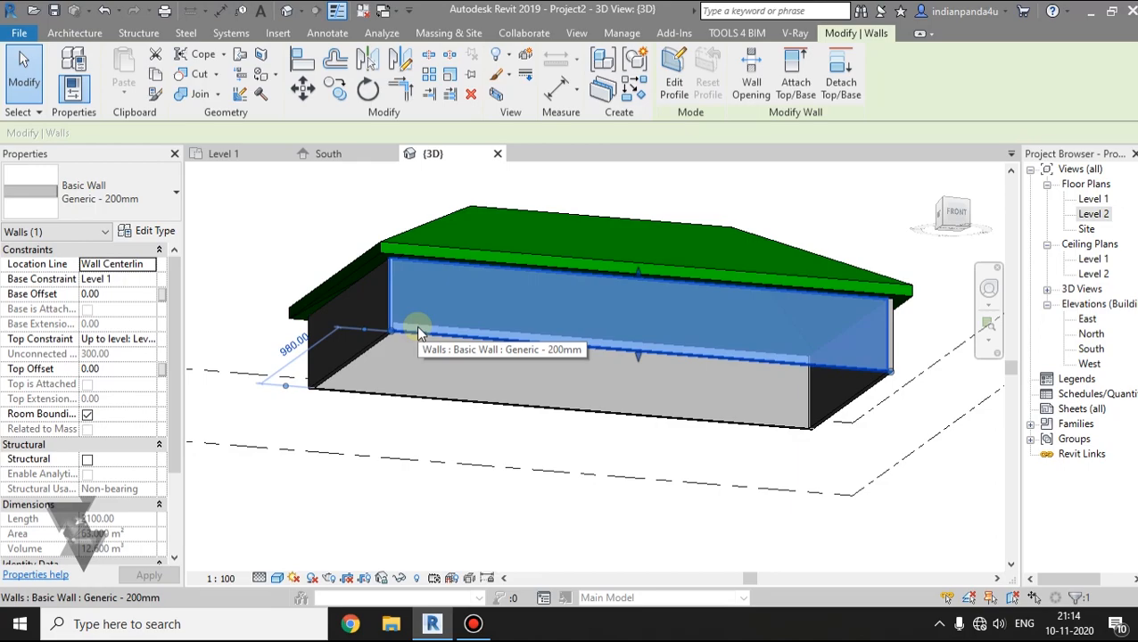
key(Tab)
click(417, 326)
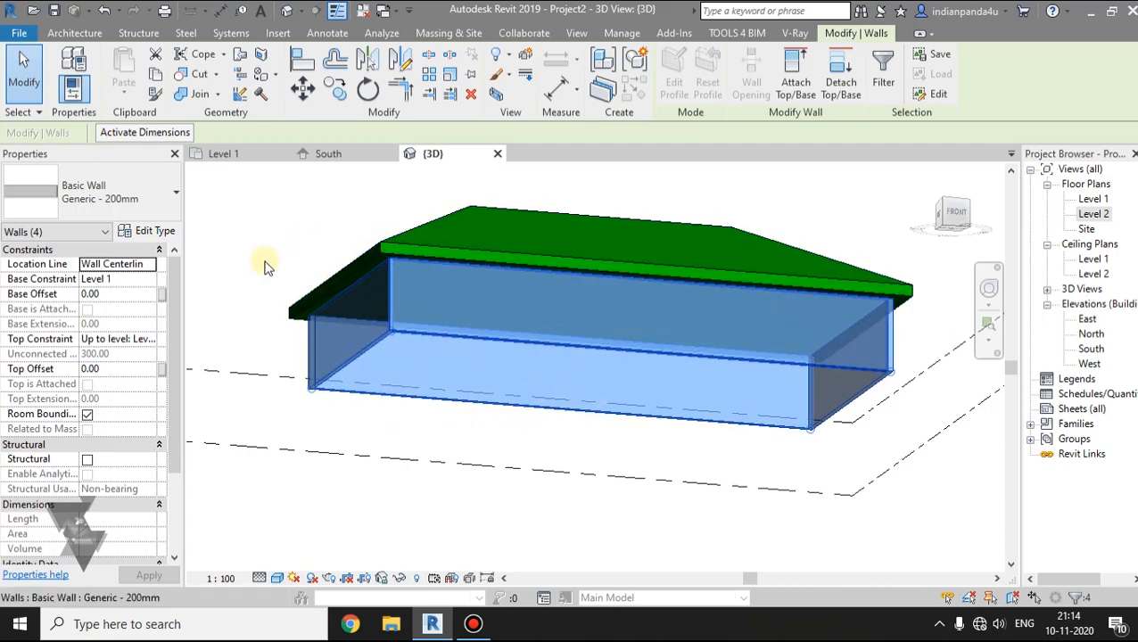
click(794, 78)
middle_drag(818, 198, 814, 227)
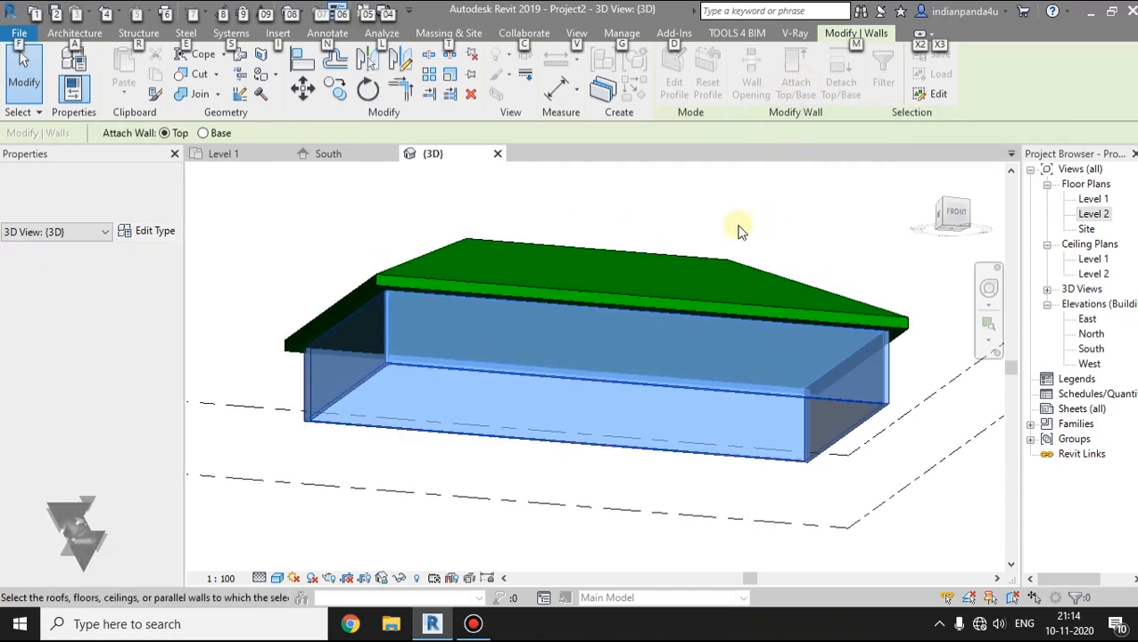
click(526, 268)
shift+middle_drag(780, 279, 363, 272)
scroll(363, 271, up, 2)
scroll(447, 241, down, 6)
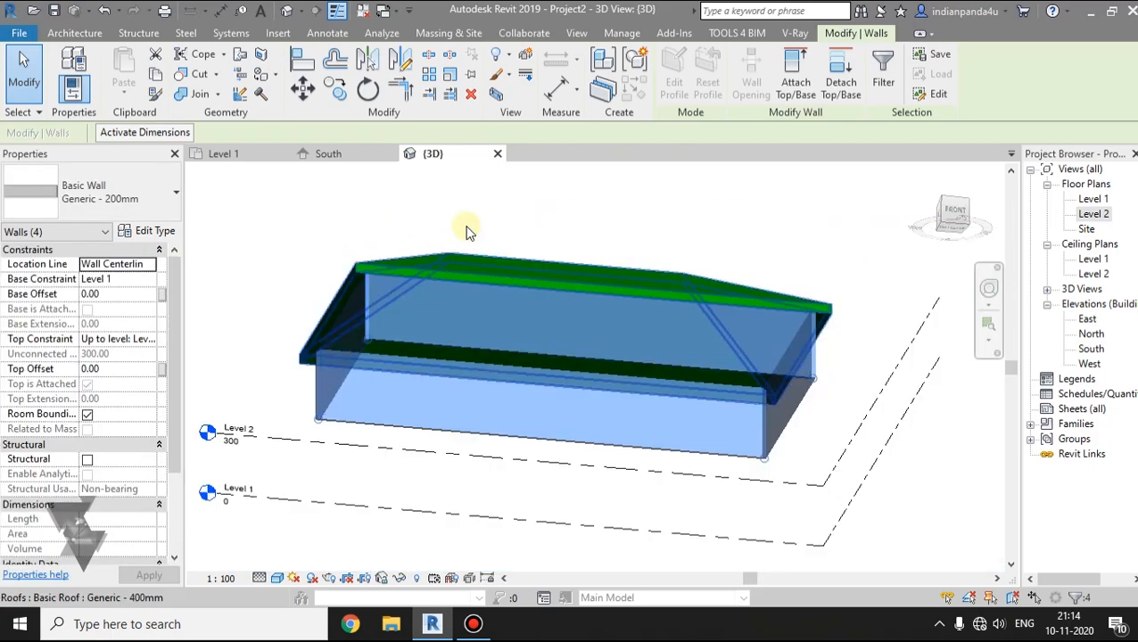
shift+middle_drag(494, 299, 509, 298)
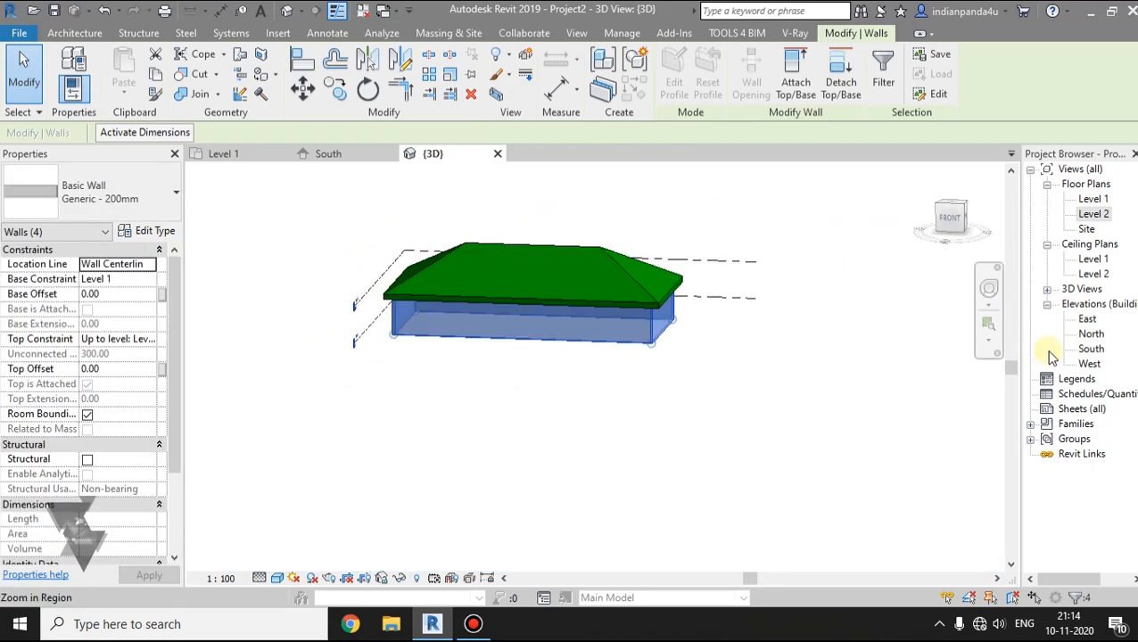
Step: Draw a new level line across the roof in the South elevation, at an elevation of about 510 cm
click(326, 155)
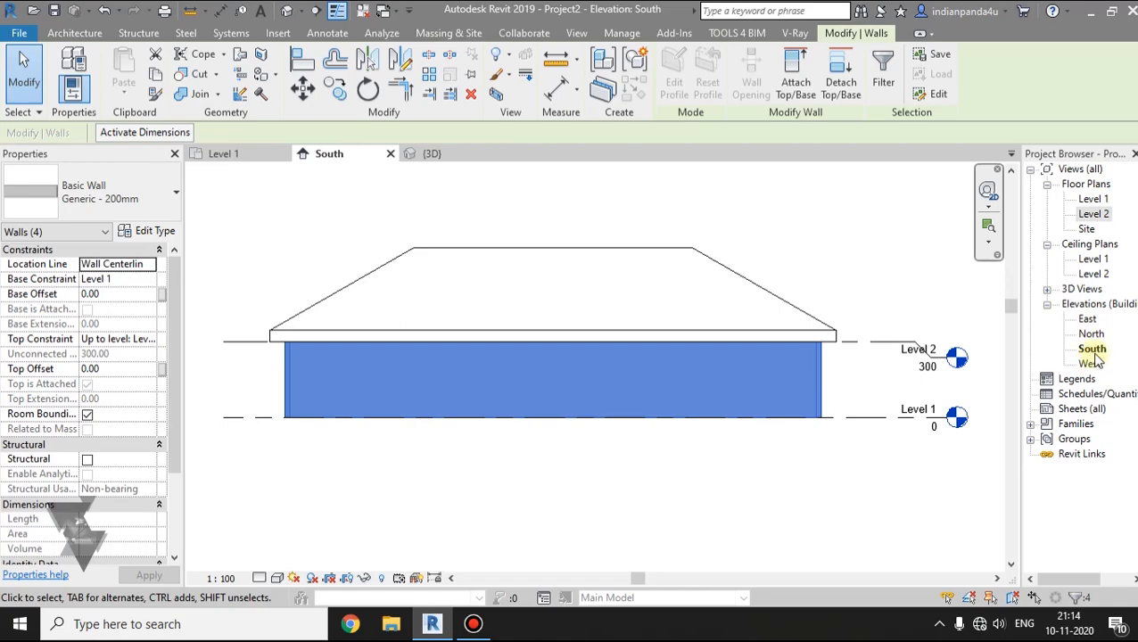
middle_drag(509, 502, 514, 508)
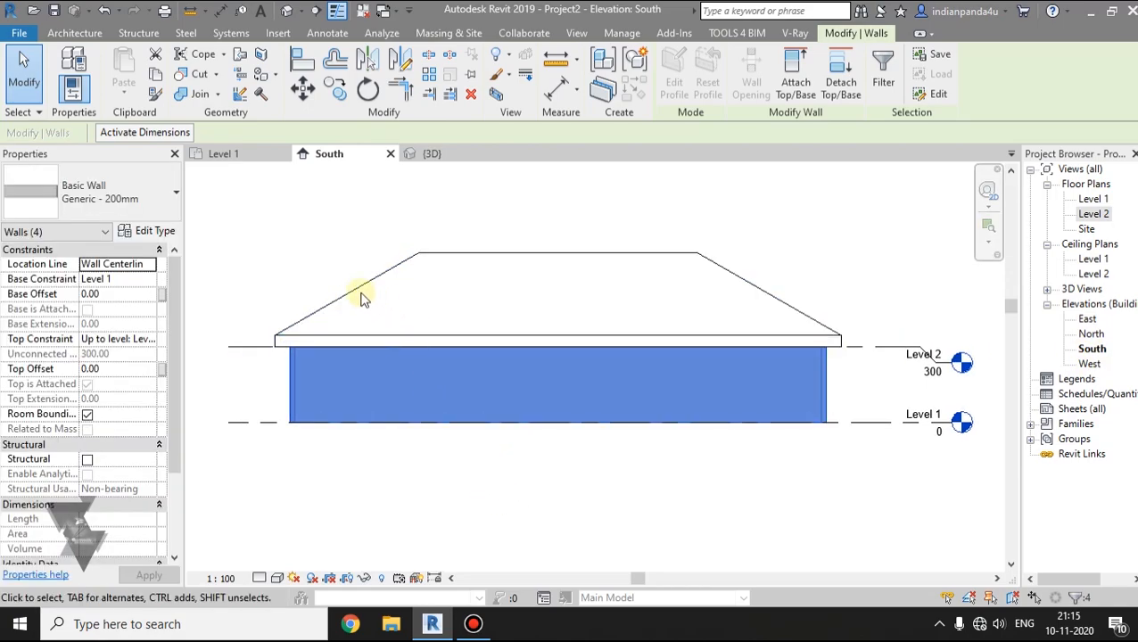
click(65, 35)
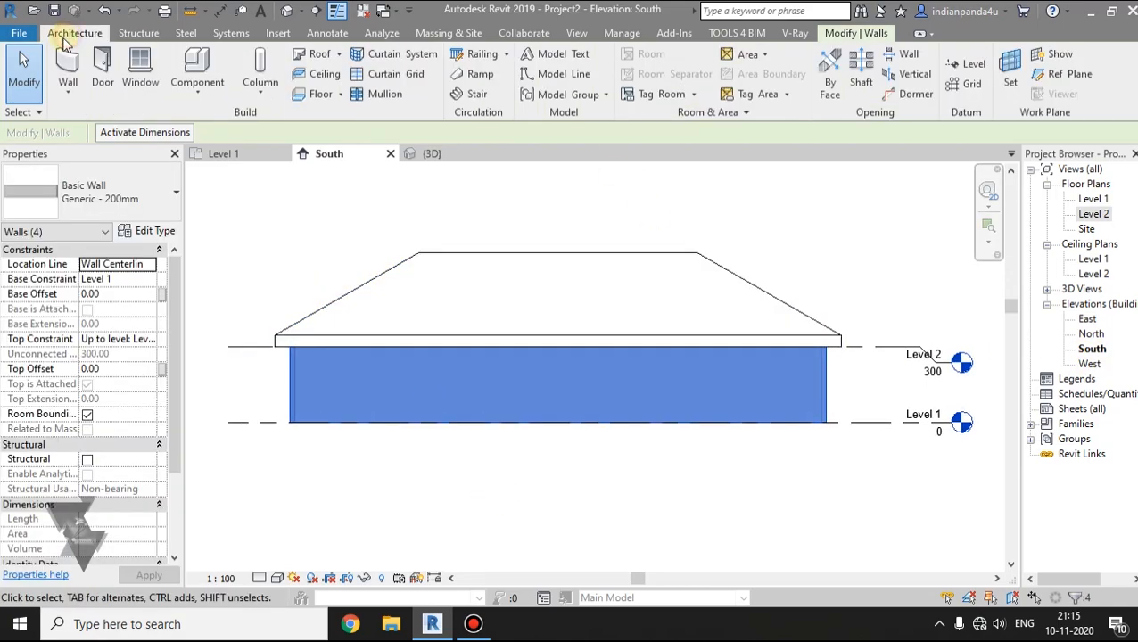
click(966, 66)
click(262, 293)
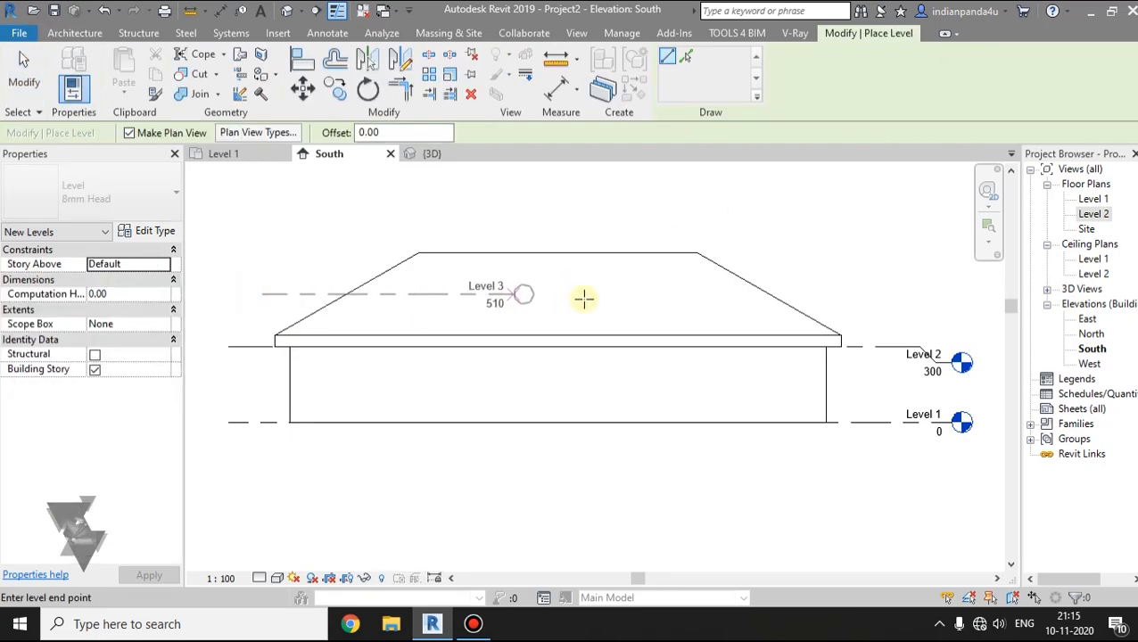
click(928, 290)
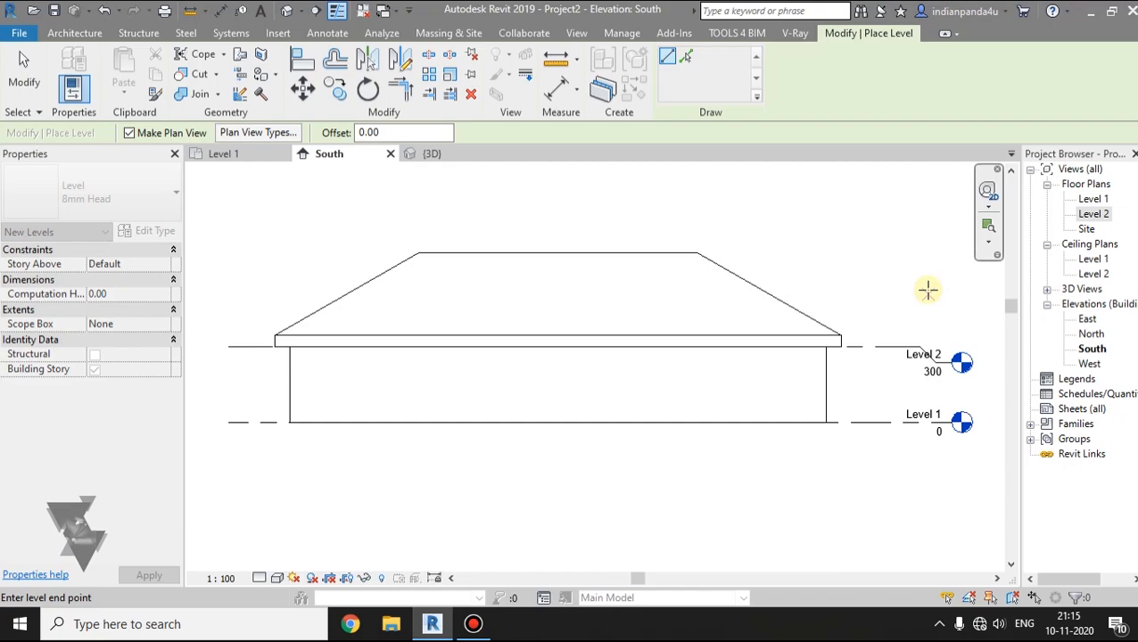
middle_drag(426, 426, 475, 435)
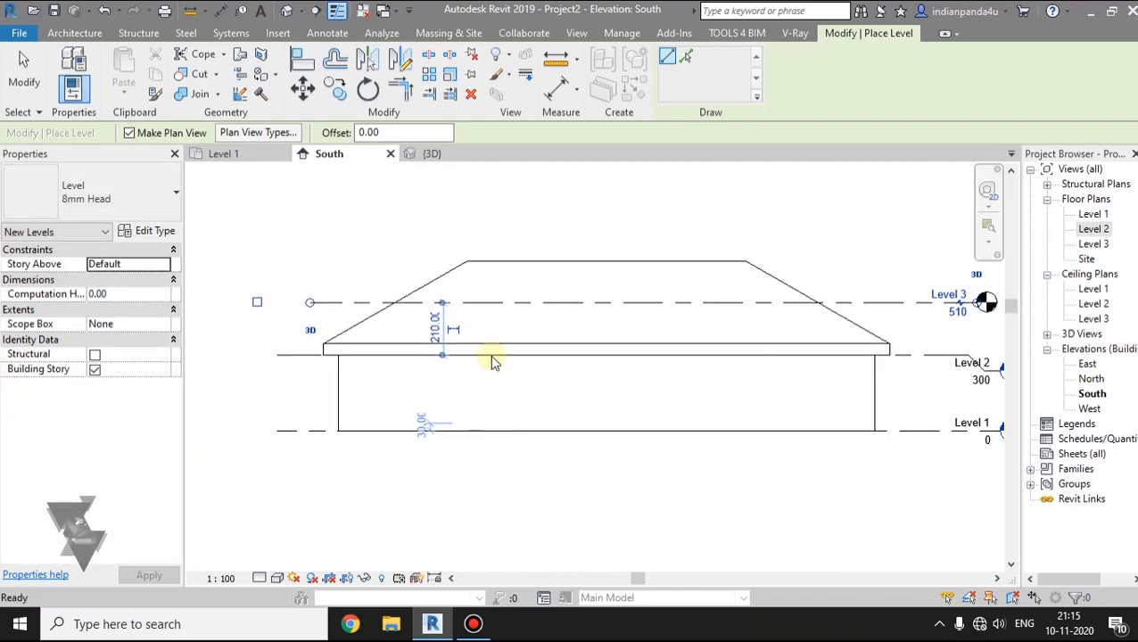
Step: Draw a closed rectangle of Generic - 200mm walls, 200 cm wide and 180 cm deep, just inside the lower wall of the Level 1 plan
click(249, 157)
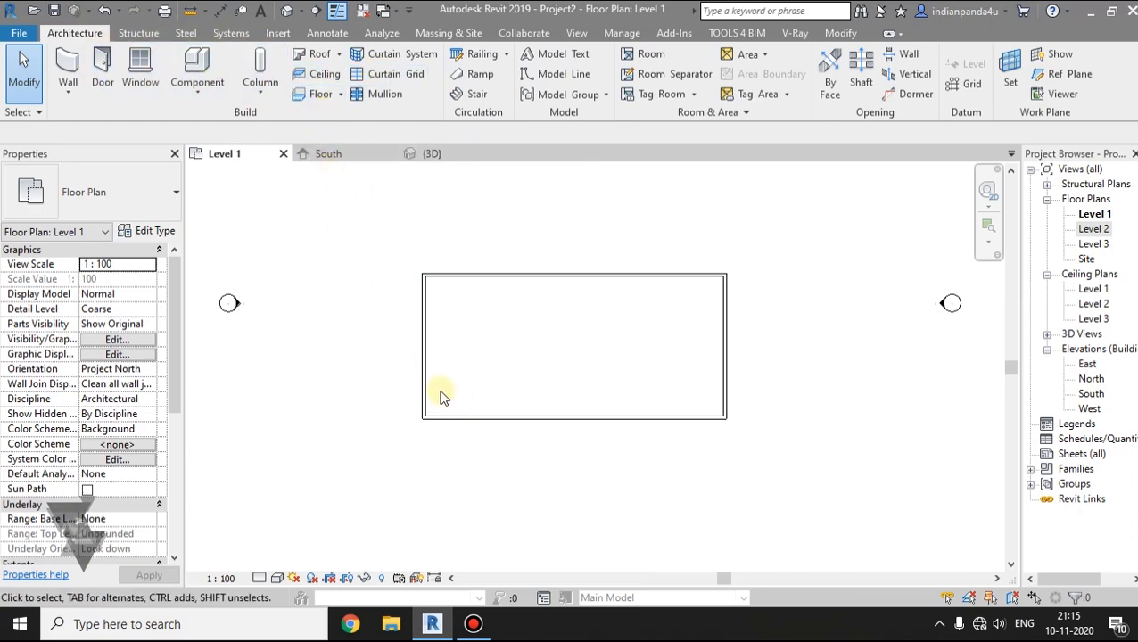
scroll(474, 411, up, 4)
middle_drag(485, 430, 437, 444)
scroll(438, 445, down, 4)
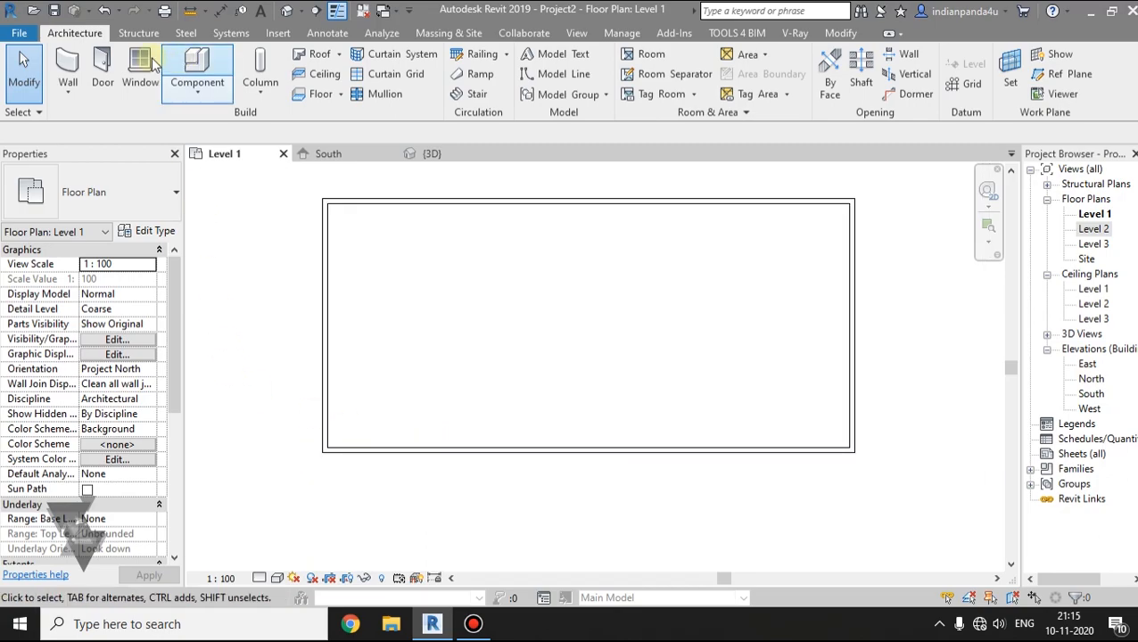
click(71, 67)
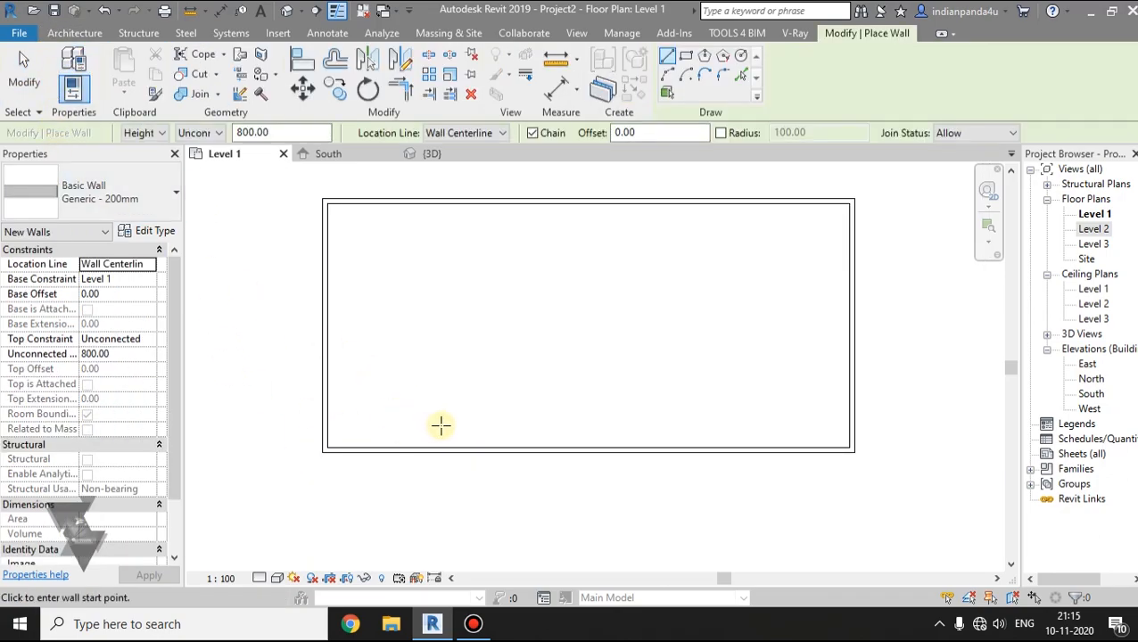
click(477, 432)
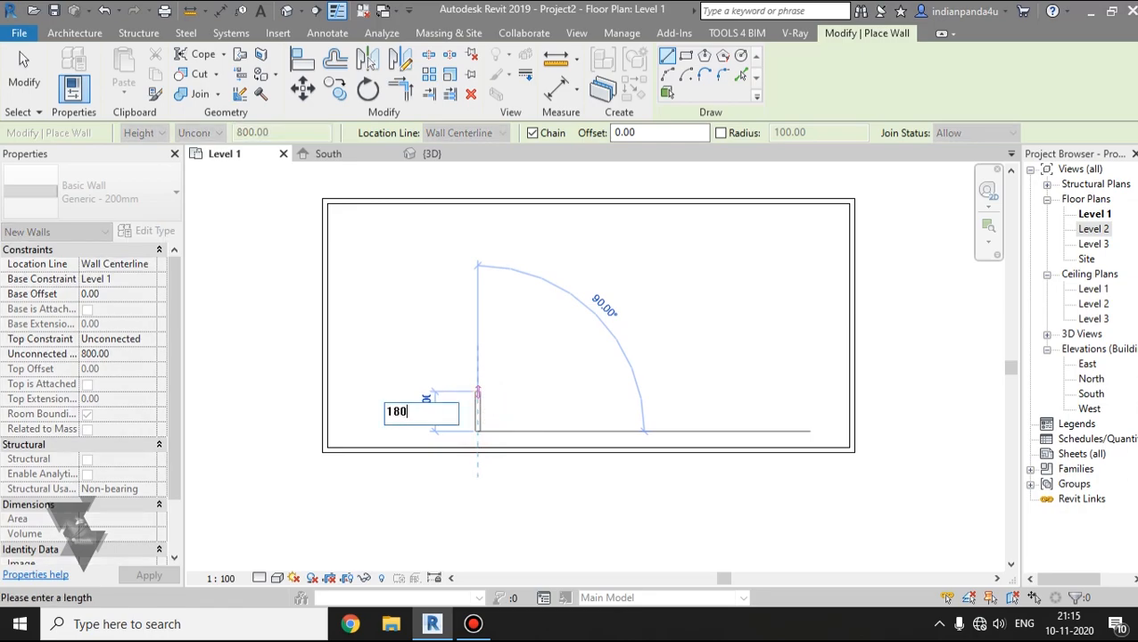
text(180)
key(Return)
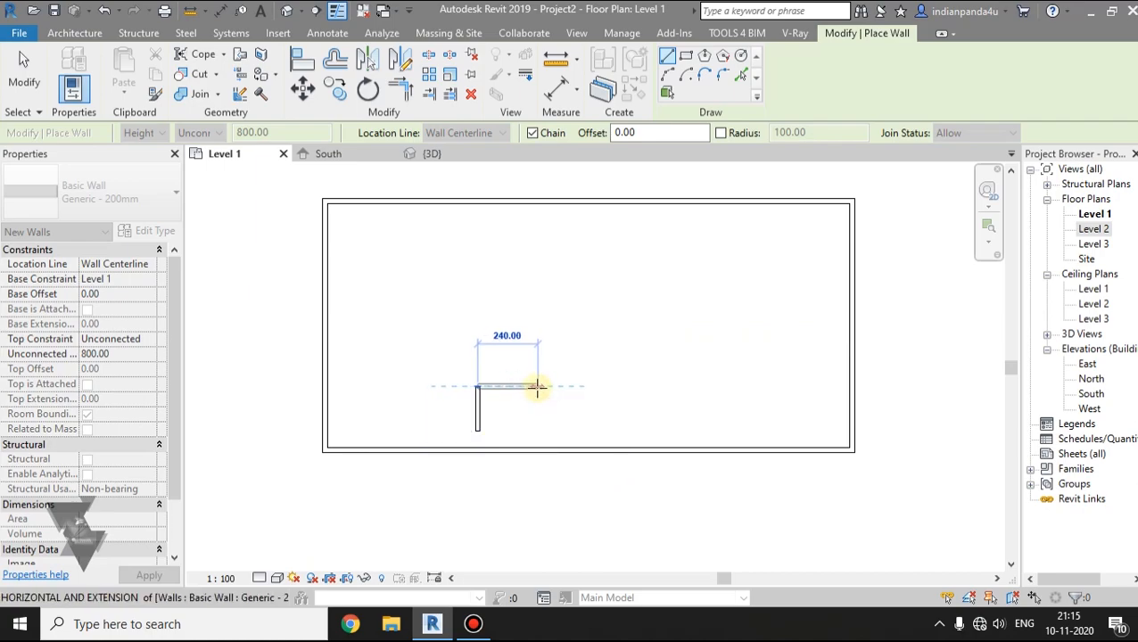
text(200)
key(Return)
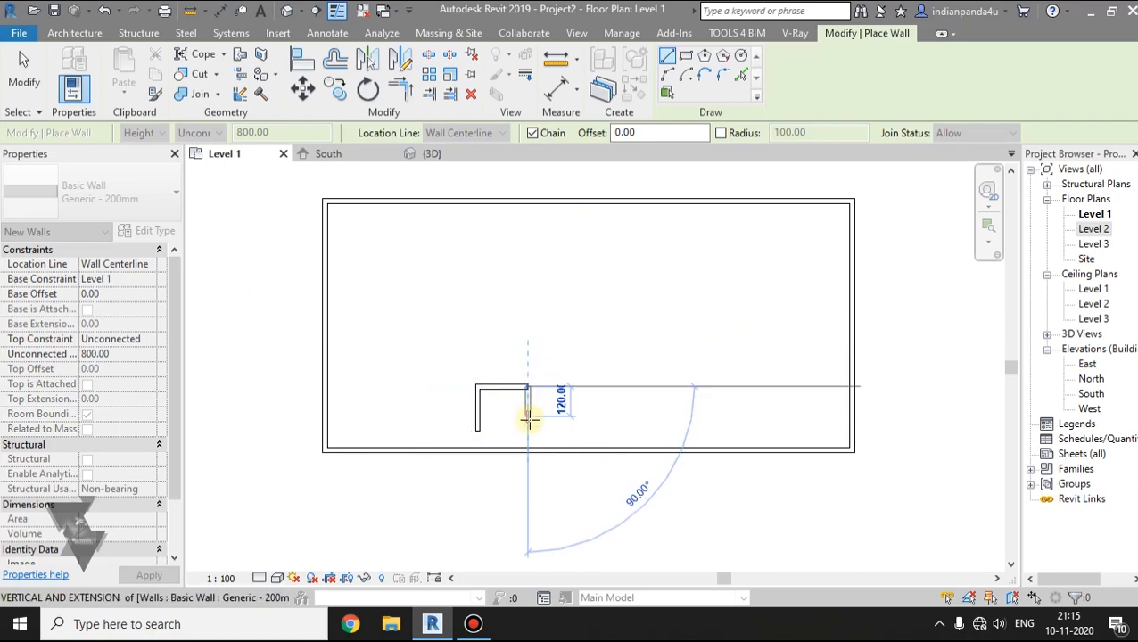
click(527, 430)
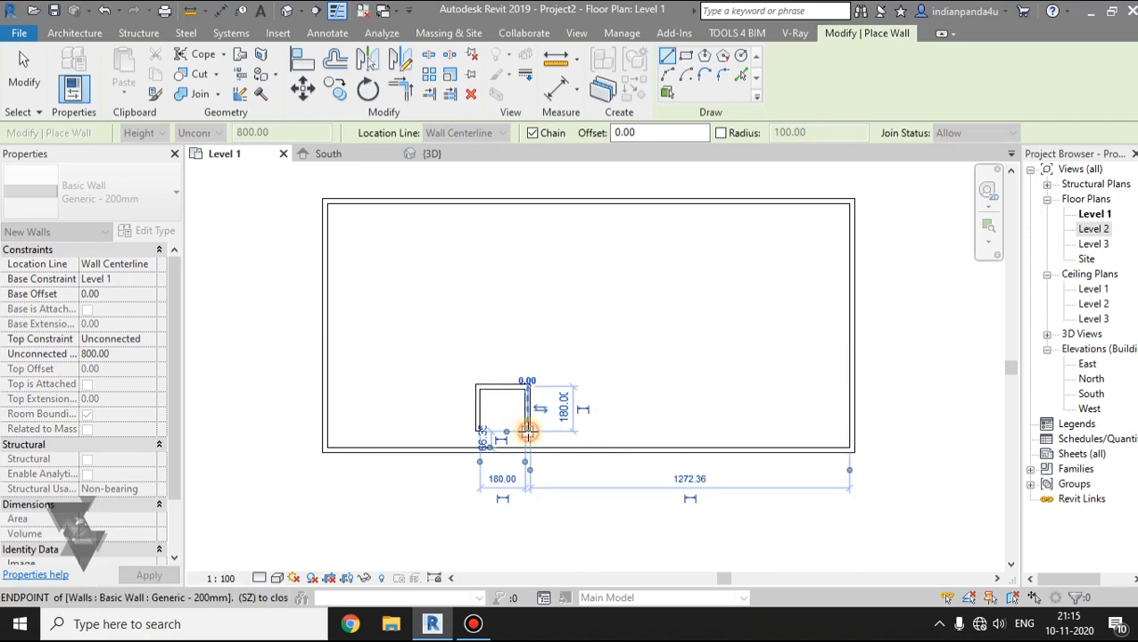
click(477, 430)
key(Escape)
key(Escape)
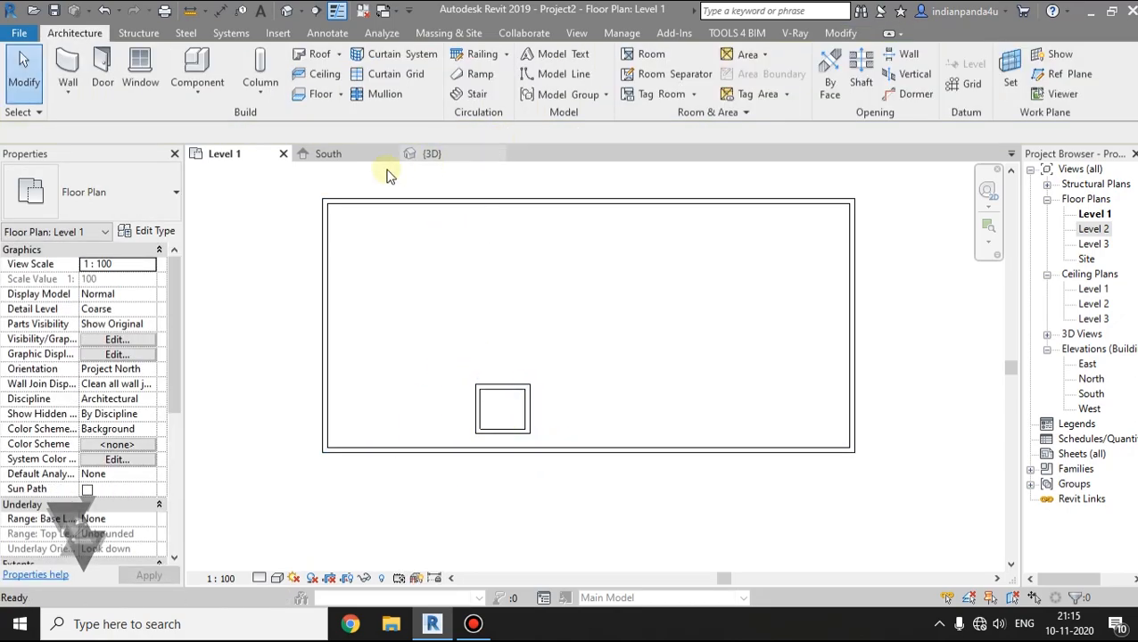
Step: Constrain the four small walls from Level 2 up to Level 3 and examine them against the roof in 3D
drag(576, 367, 460, 437)
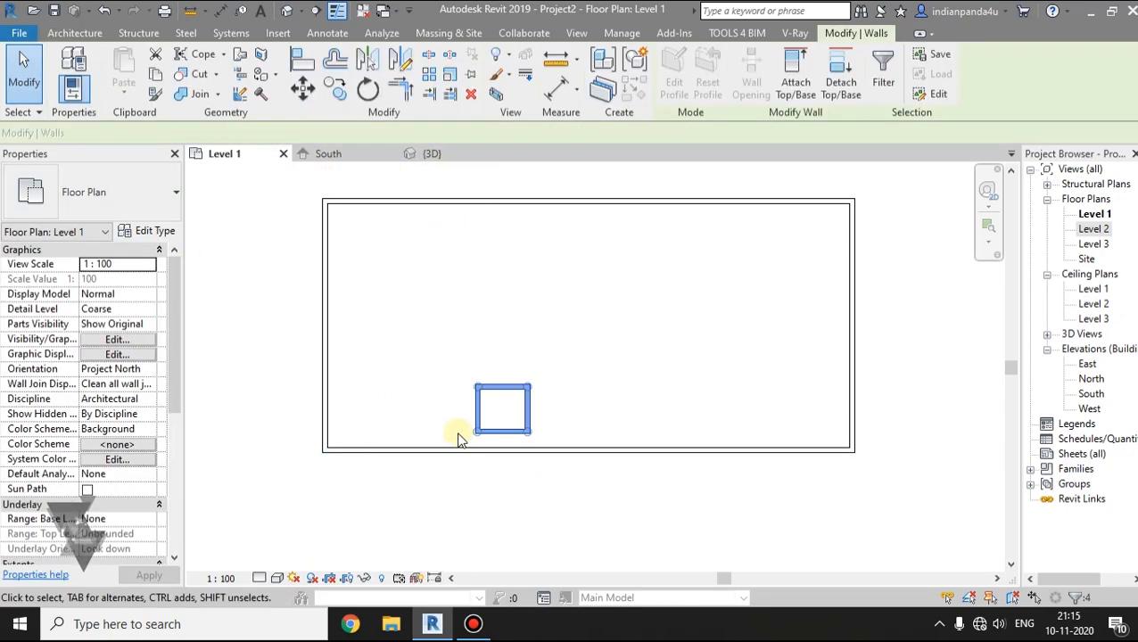
click(149, 281)
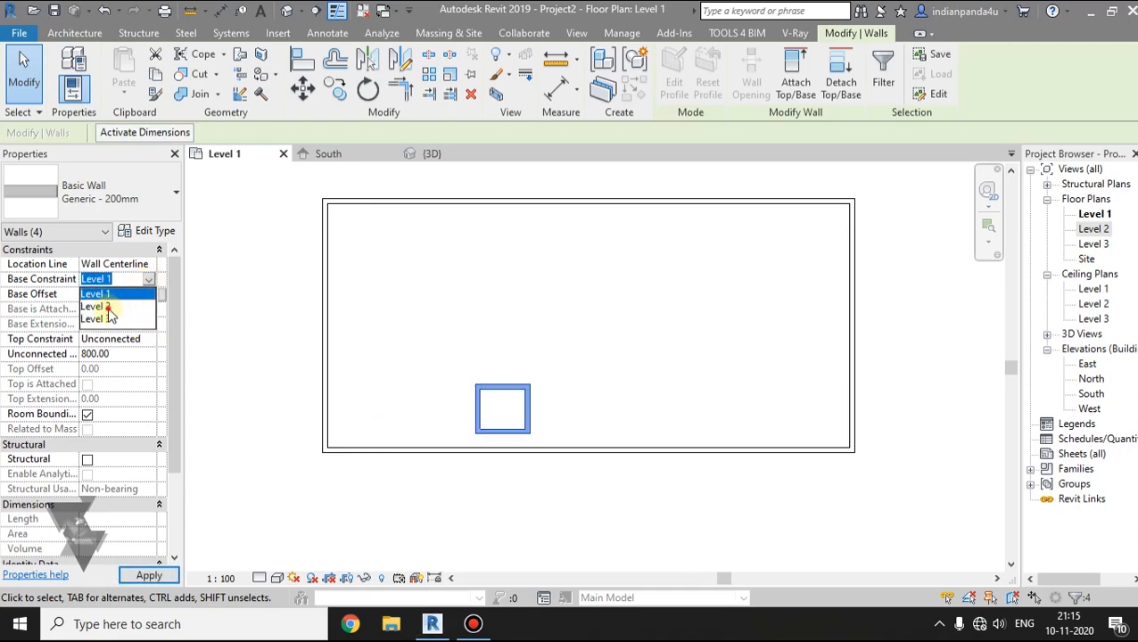
click(98, 307)
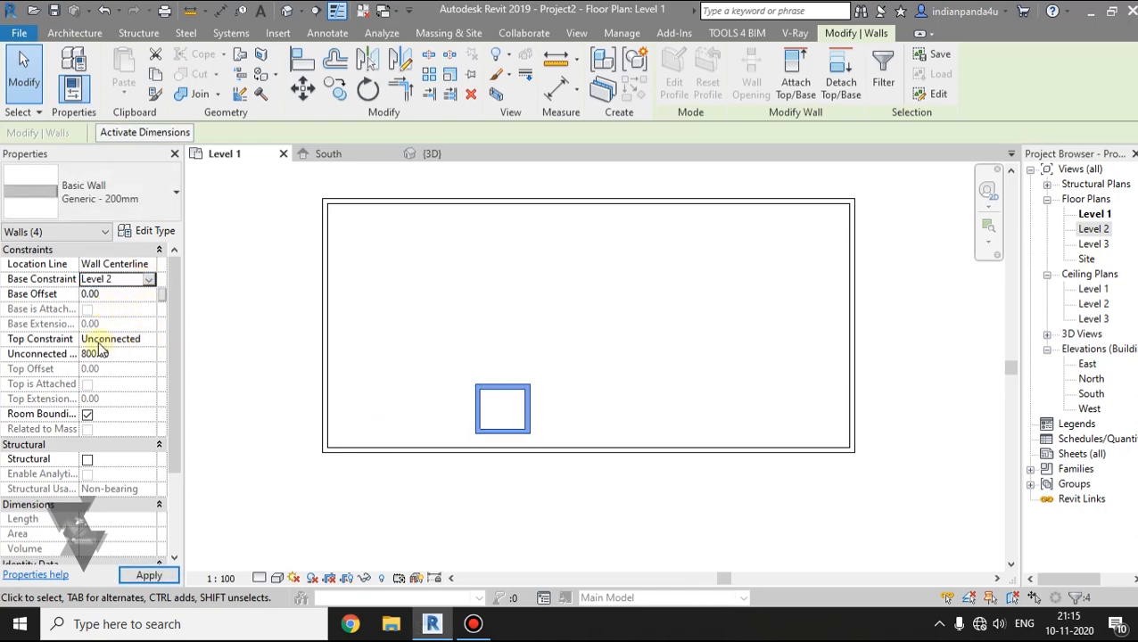
click(149, 339)
click(149, 339)
click(125, 391)
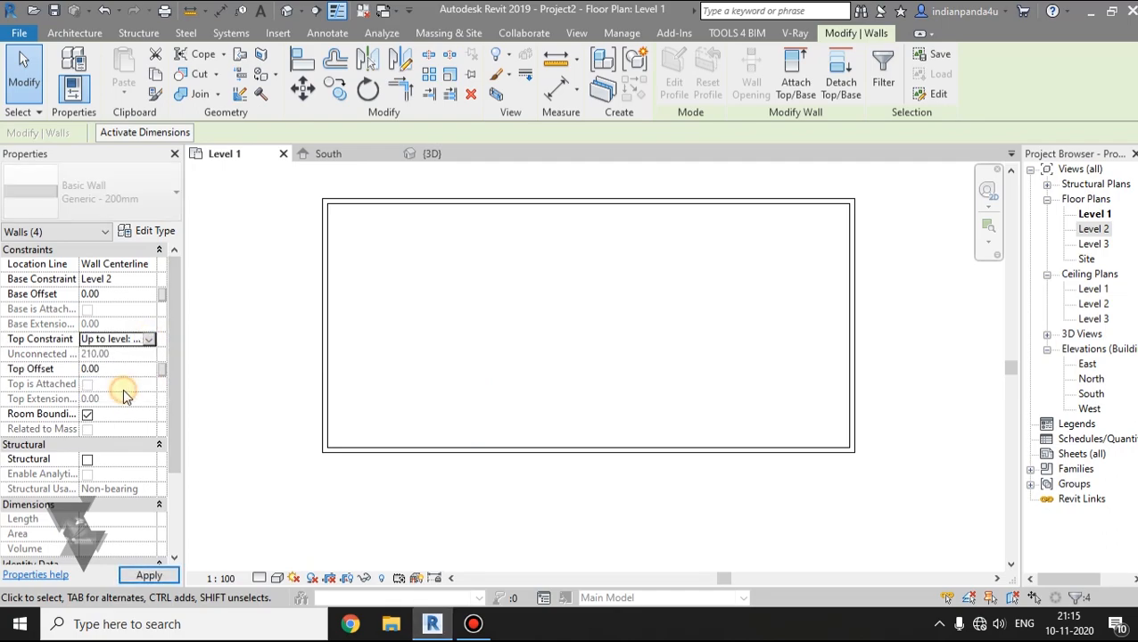
click(488, 467)
click(429, 154)
shift+middle_drag(452, 352, 635, 363)
scroll(593, 304, up, 3)
scroll(593, 301, up, 3)
shift+middle_drag(589, 306, 396, 286)
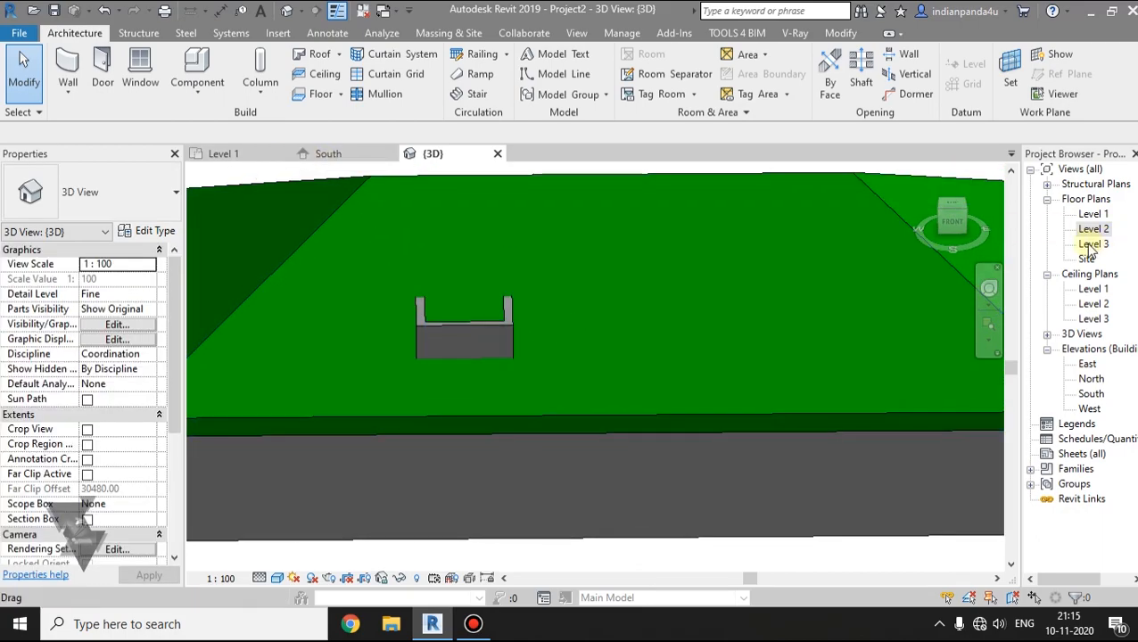
Step: Sketch a rectangular Generic - 400mm footprint roof boundary on Level 2, offset 60 cm outside the four small walls
click(220, 158)
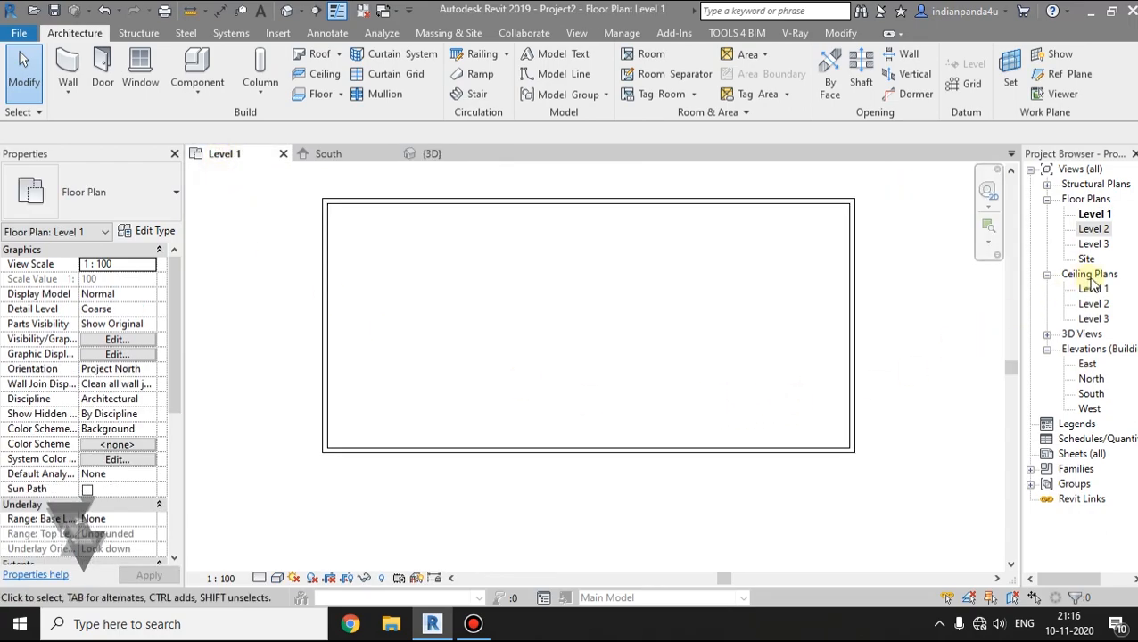
double_click(1094, 243)
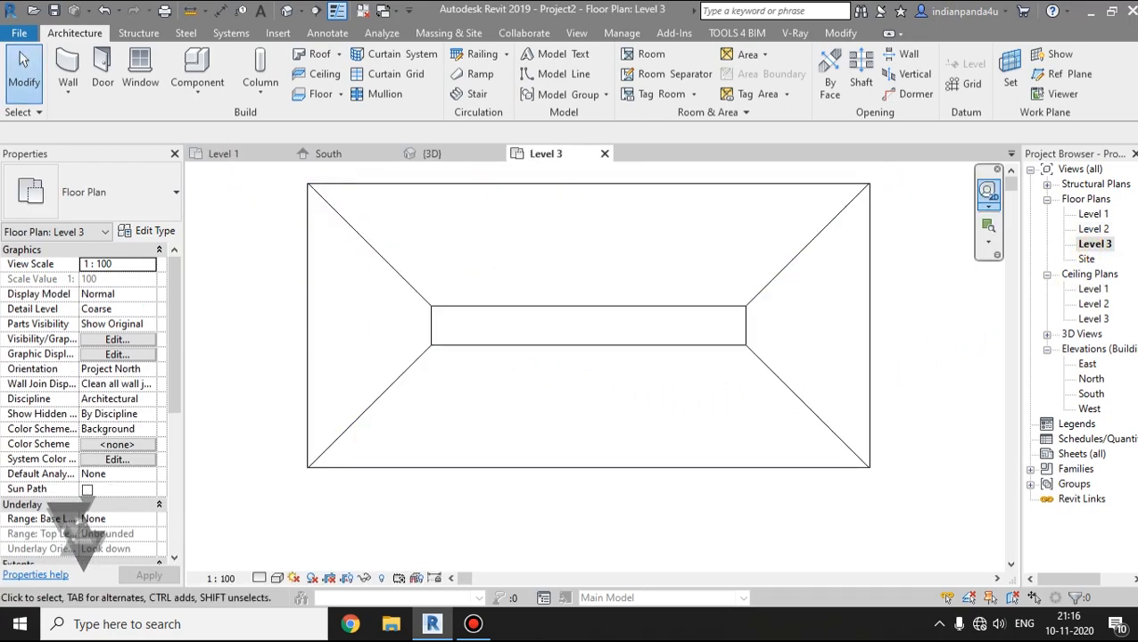
double_click(1094, 229)
scroll(487, 446, up, 3)
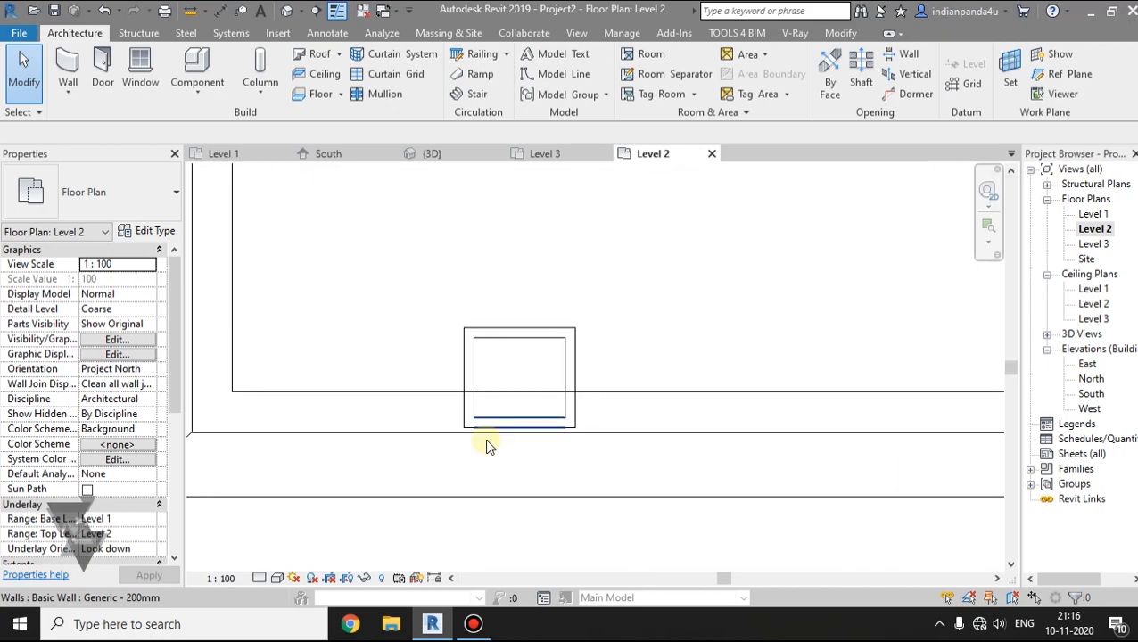
click(603, 155)
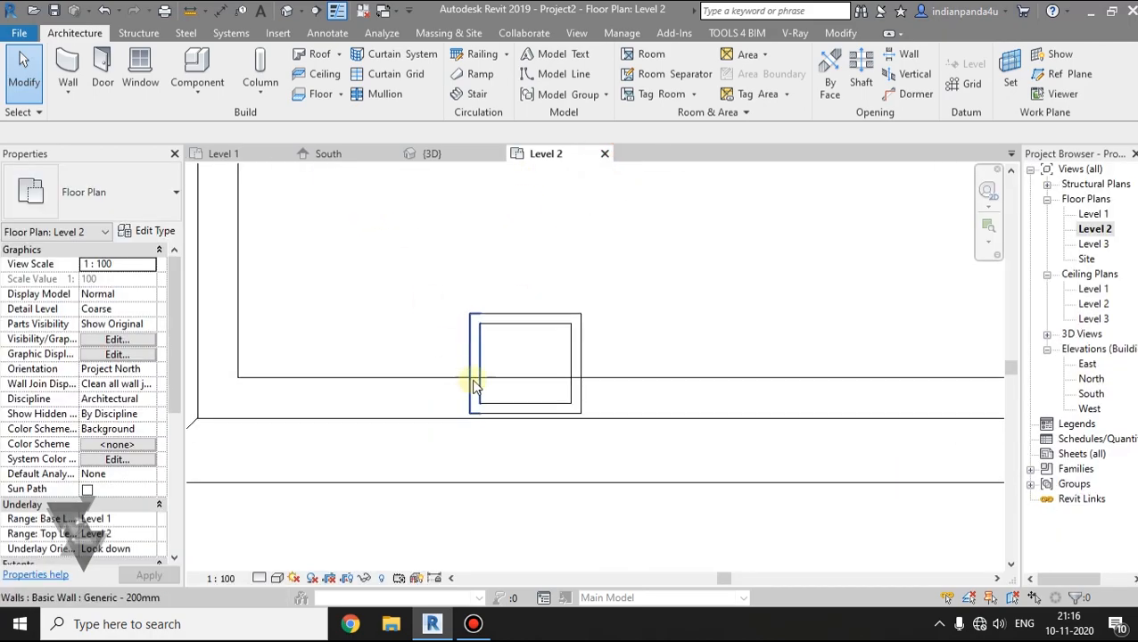
click(312, 54)
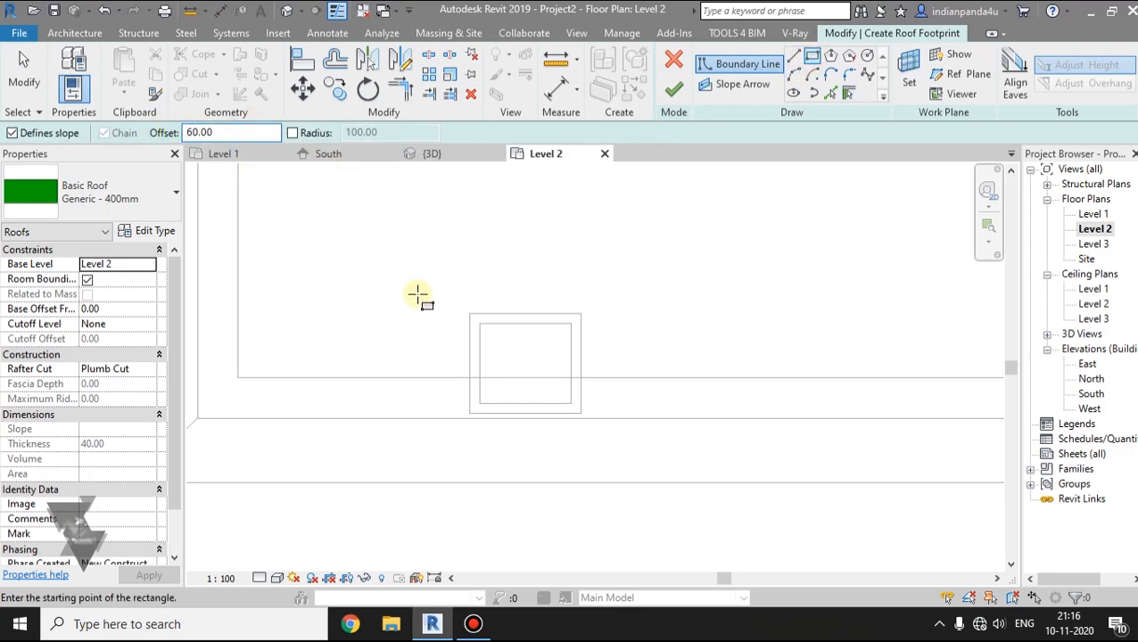
click(470, 314)
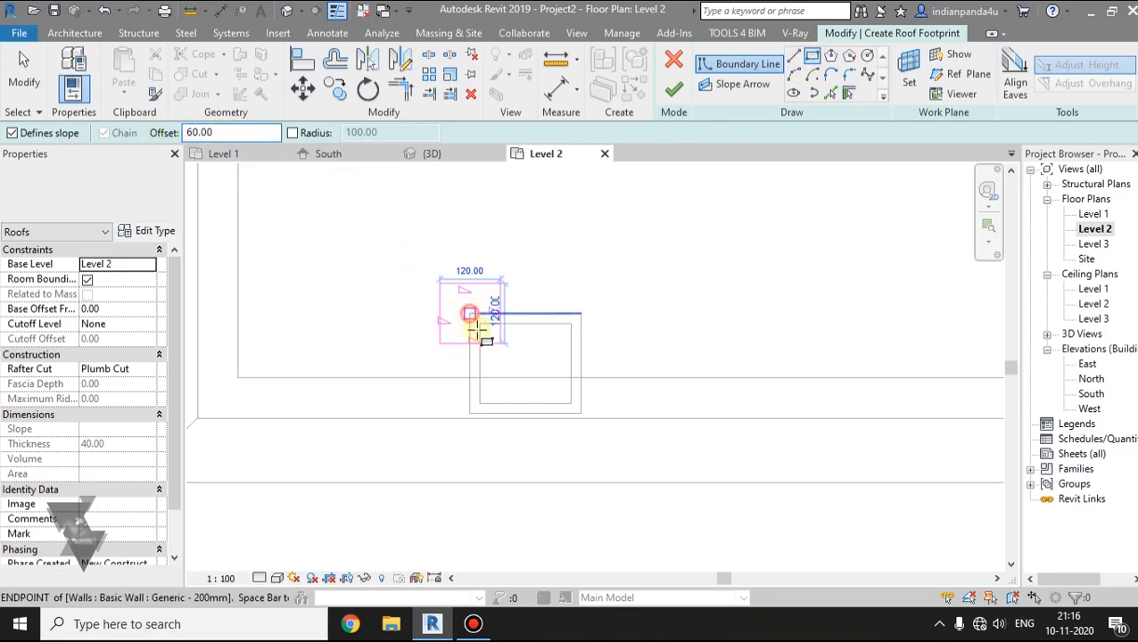
click(581, 413)
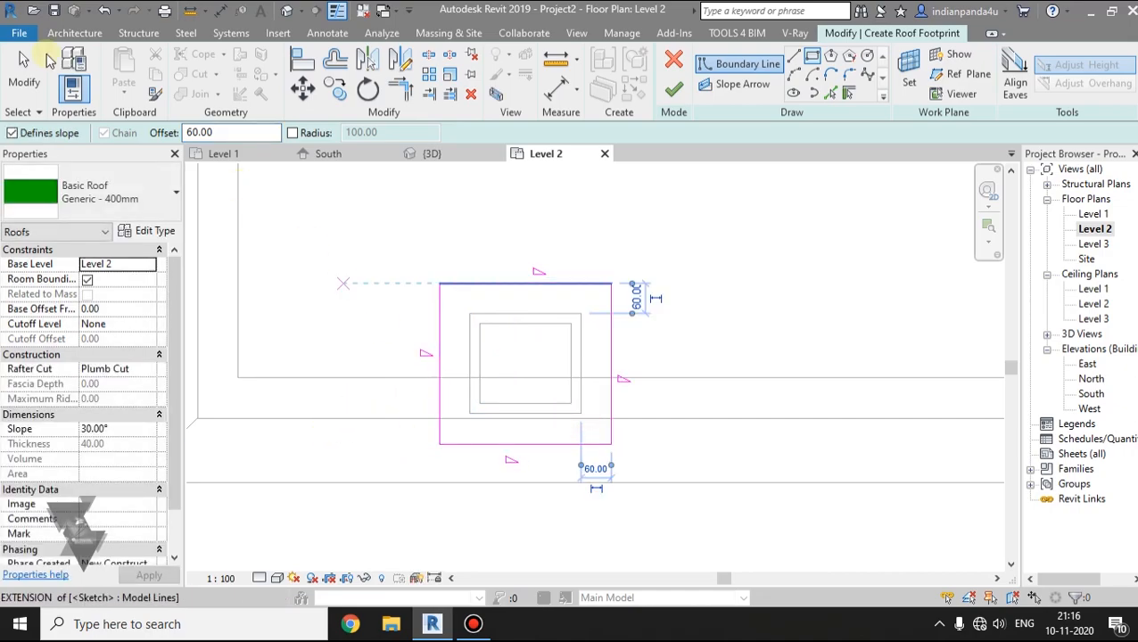
Step: Remove the slope from the two horizontal edges of the small roof boundary and finish the roof as a gable
click(24, 71)
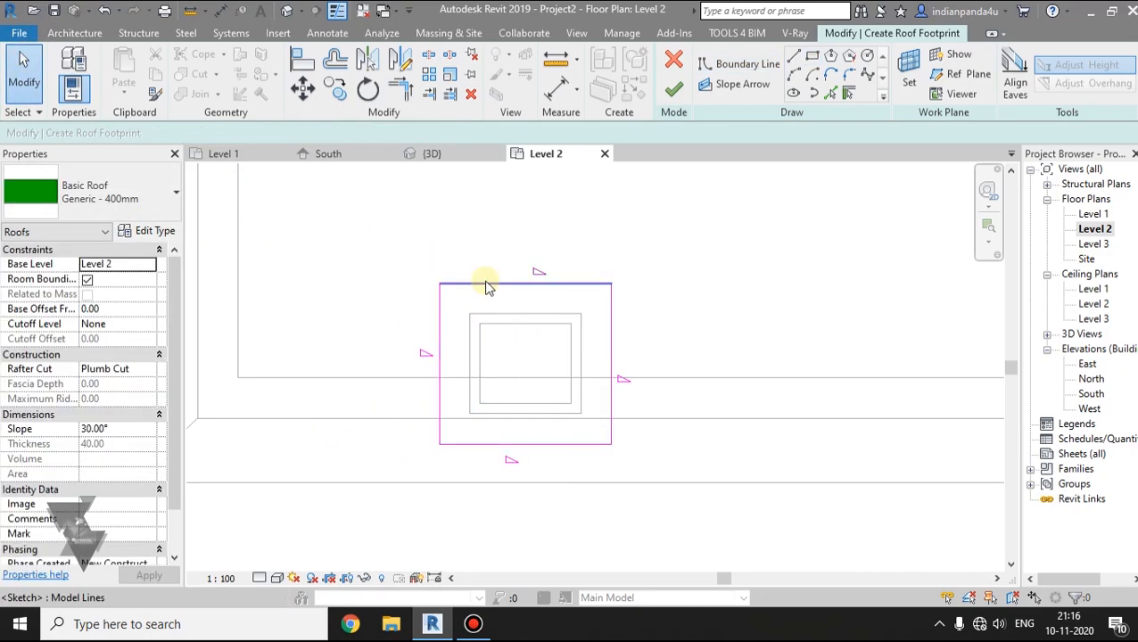
click(546, 285)
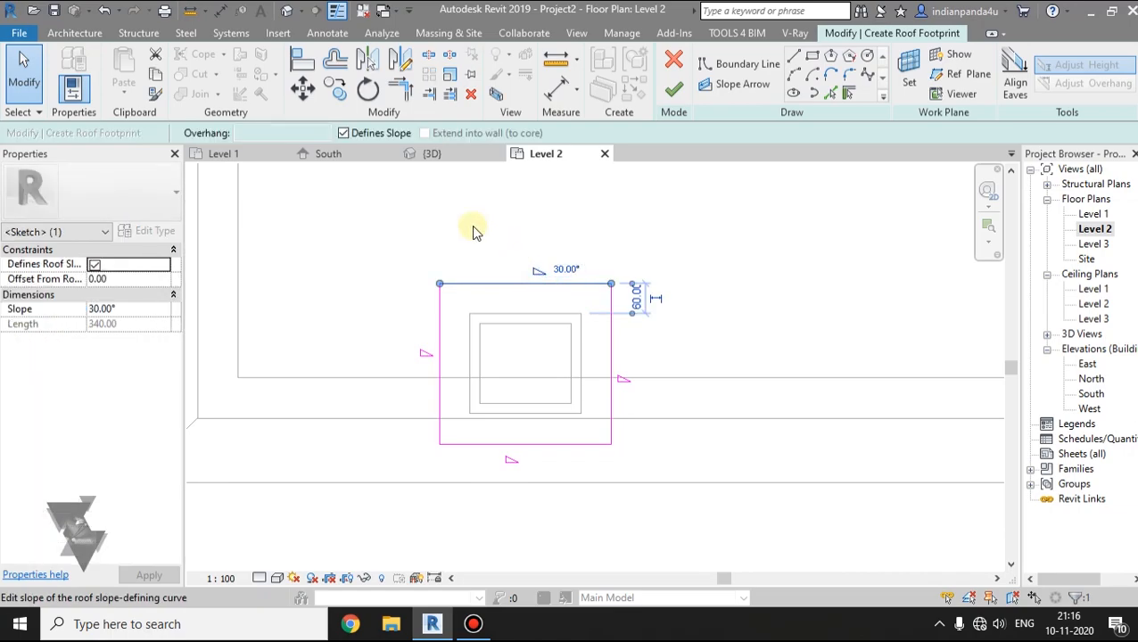
click(540, 443)
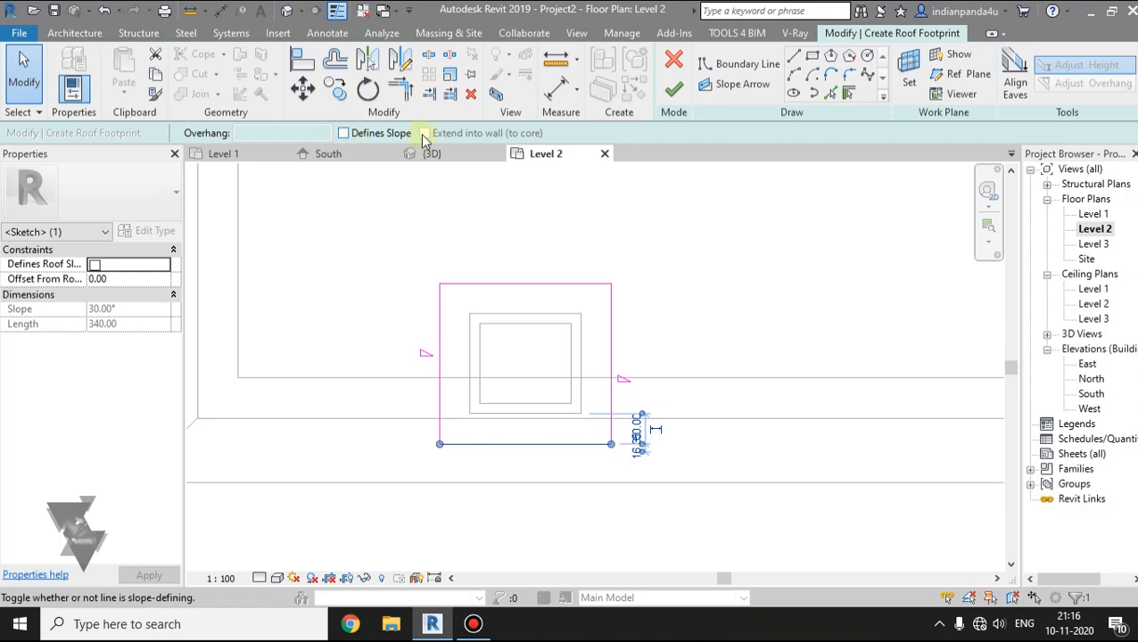
click(673, 86)
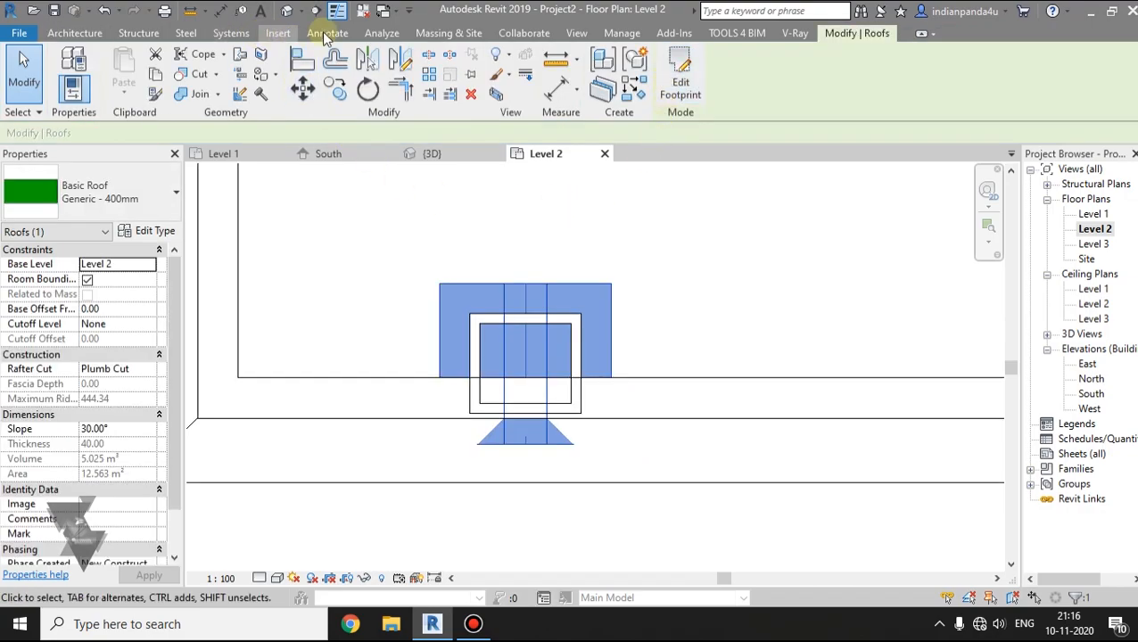
Step: Set the small gable roof's base level to Level 3 and examine its fit over the walls in 3D
click(429, 154)
mouse_move(472, 378)
shift+middle_down()
mouse_move(509, 393)
mouse_move(646, 361)
mouse_move(553, 297)
mouse_move(465, 359)
shift+middle_up()
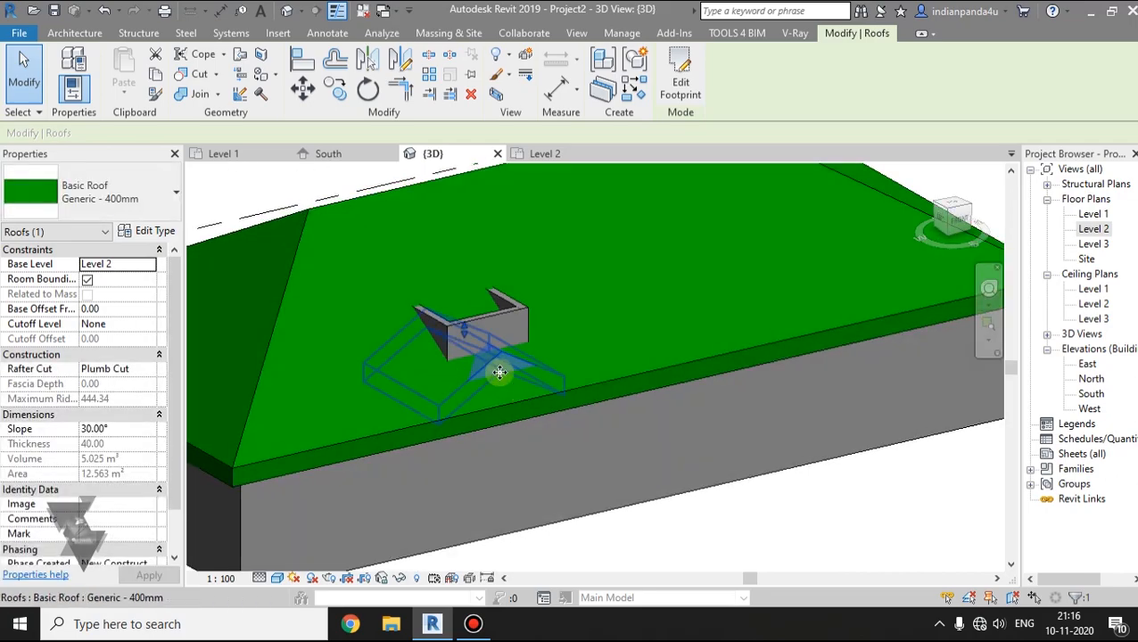
click(150, 266)
click(131, 305)
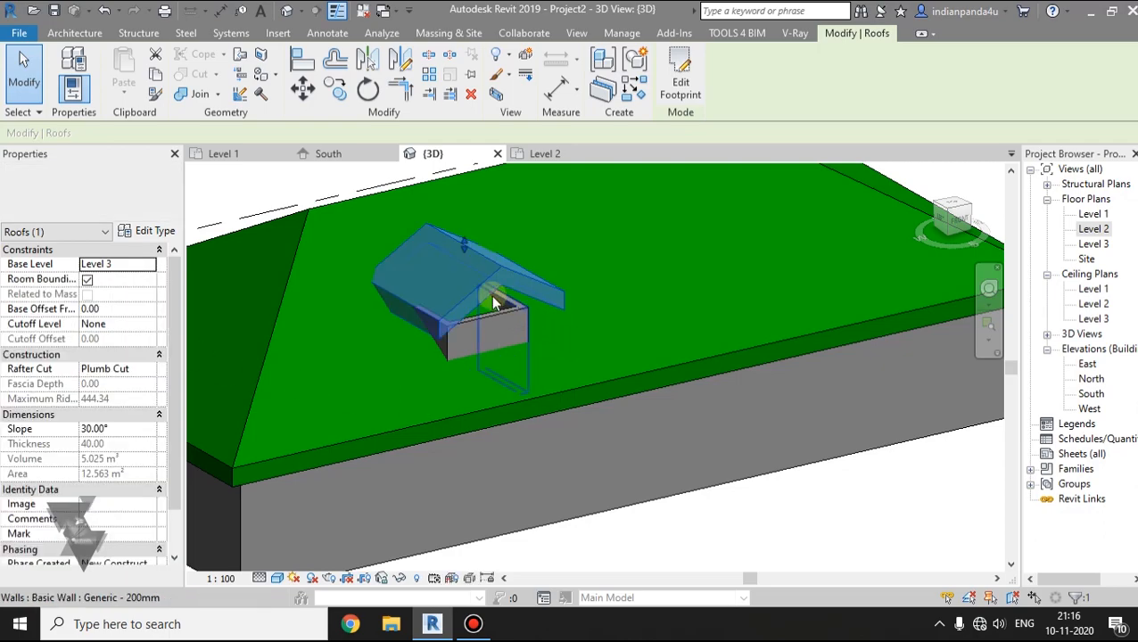
shift+middle_drag(580, 380, 490, 288)
shift+middle_drag(436, 313, 509, 369)
shift+middle_drag(450, 379, 524, 381)
shift+middle_drag(473, 283, 395, 306)
shift+middle_drag(468, 316, 461, 376)
click(519, 375)
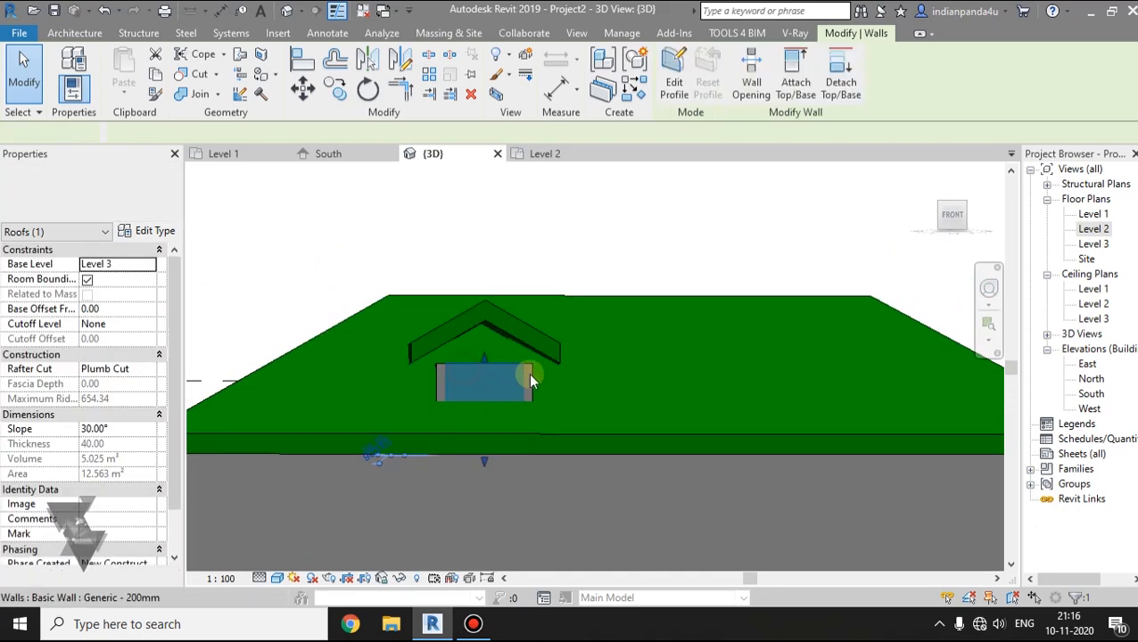
key(a)
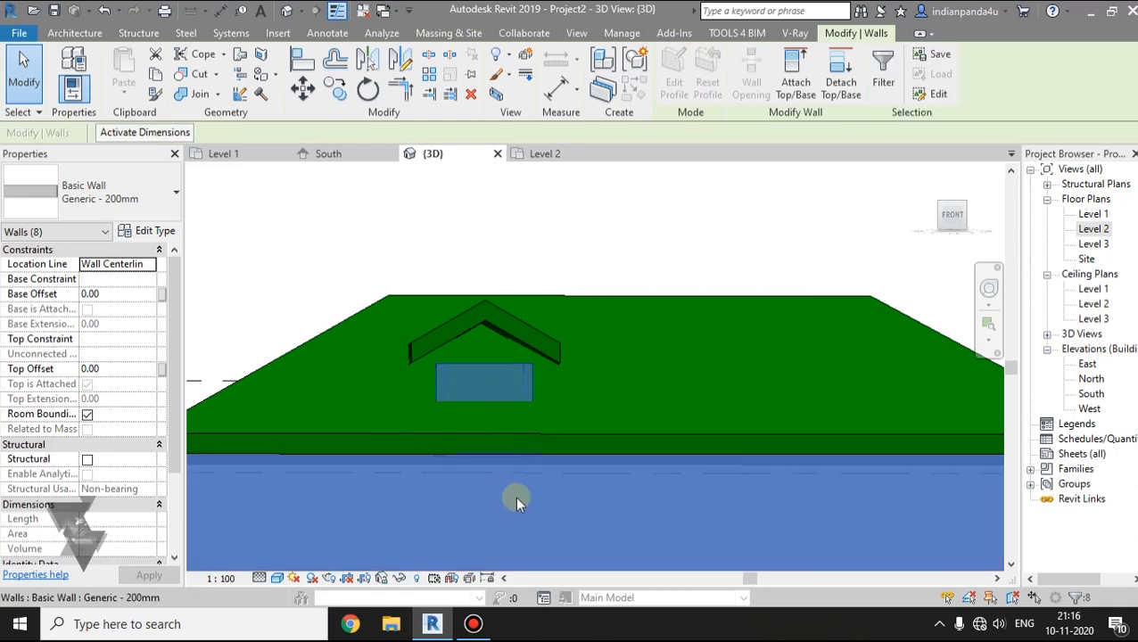
click(589, 251)
shift+middle_drag(500, 398, 485, 352)
click(484, 348)
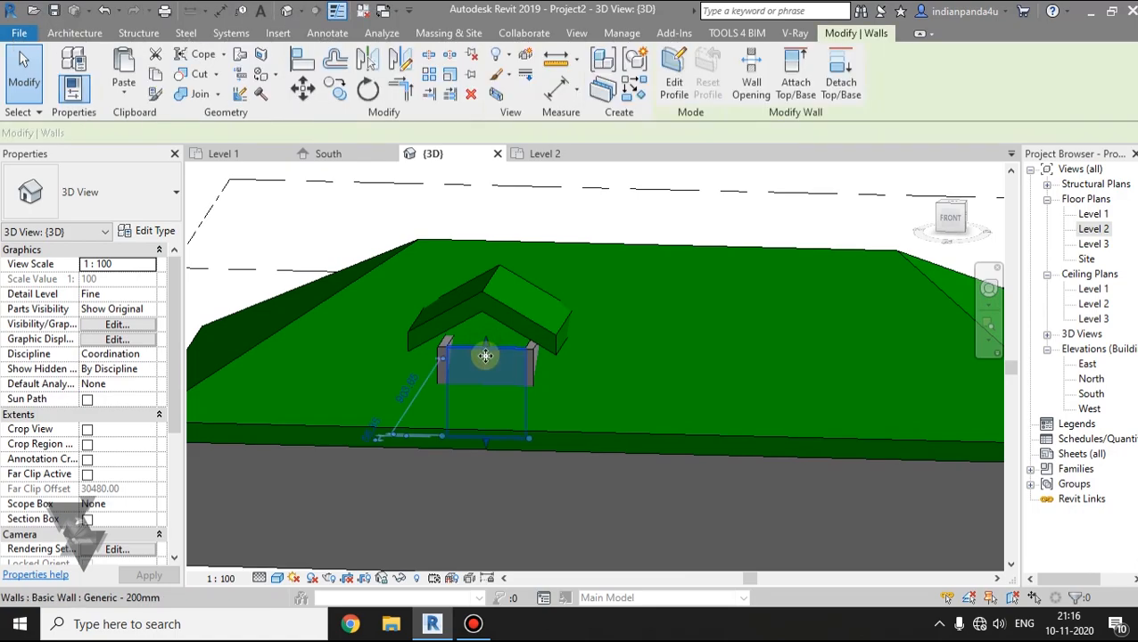
ctrl+click(439, 347)
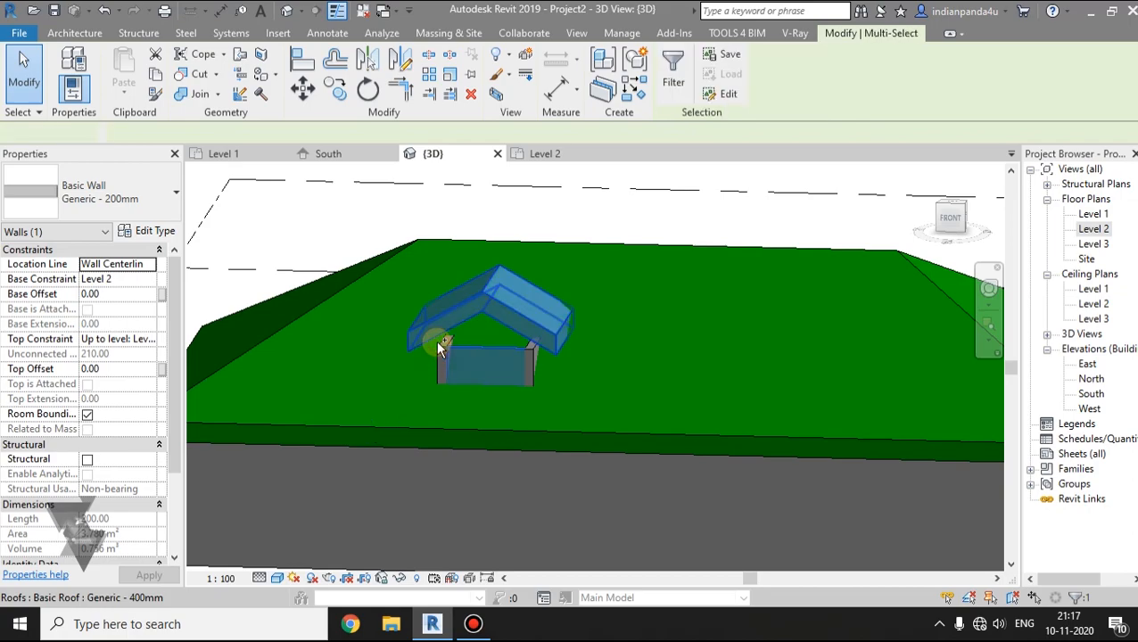
key(Escape)
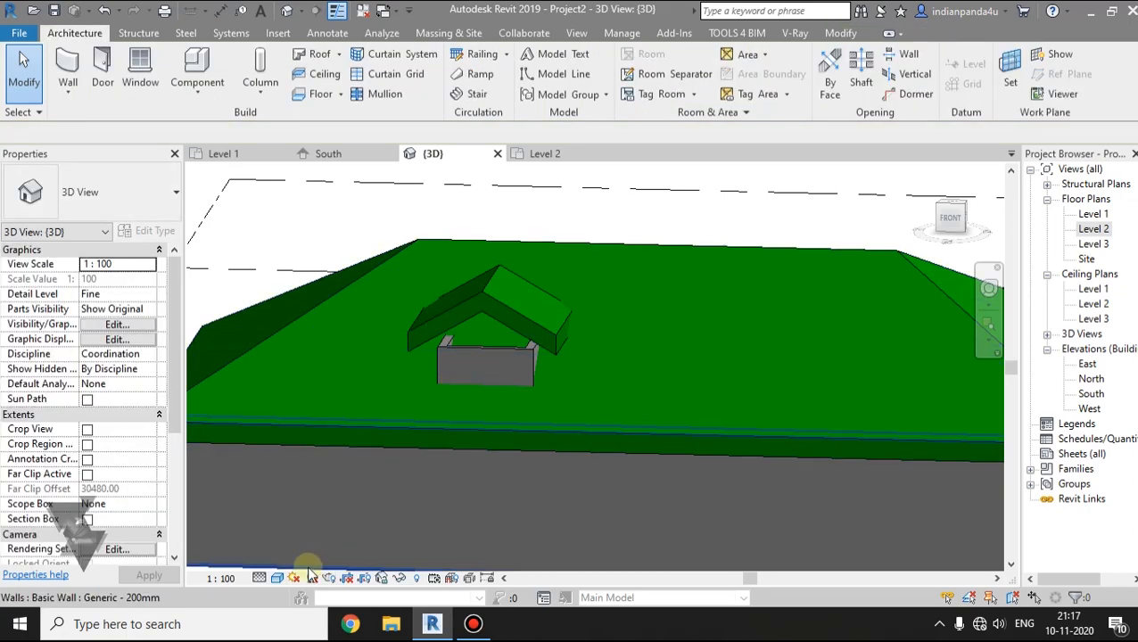
Step: Select the four small walls in Wireframe display, return to Shaded, and attach their tops to the small gable roof
click(277, 578)
click(304, 478)
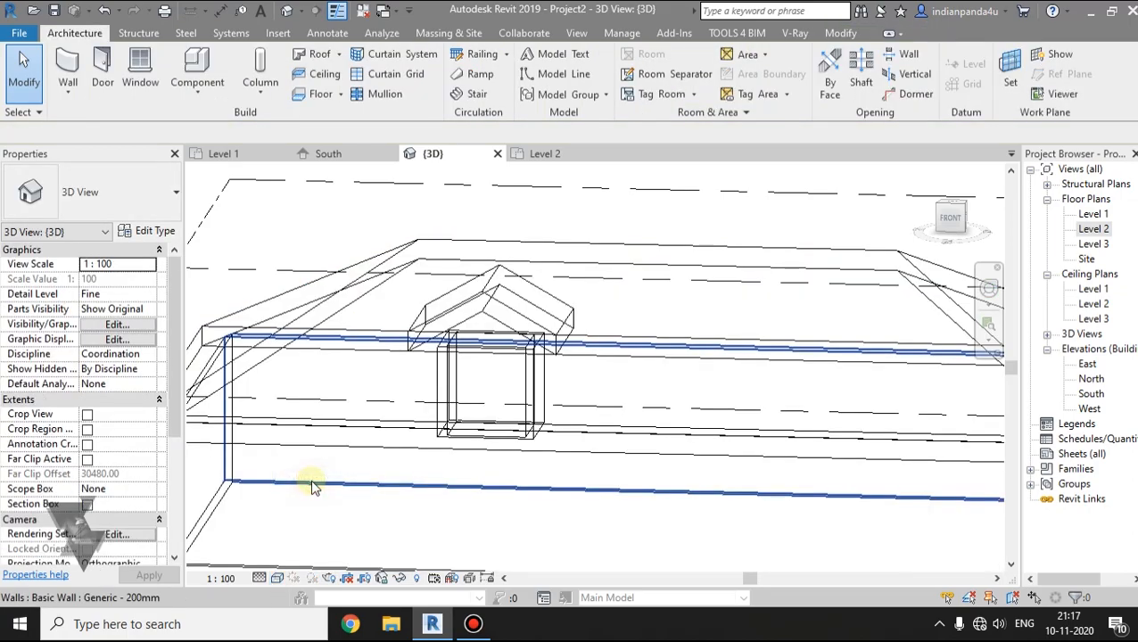
scroll(495, 359, up, 3)
shift+middle_drag(495, 379, 542, 444)
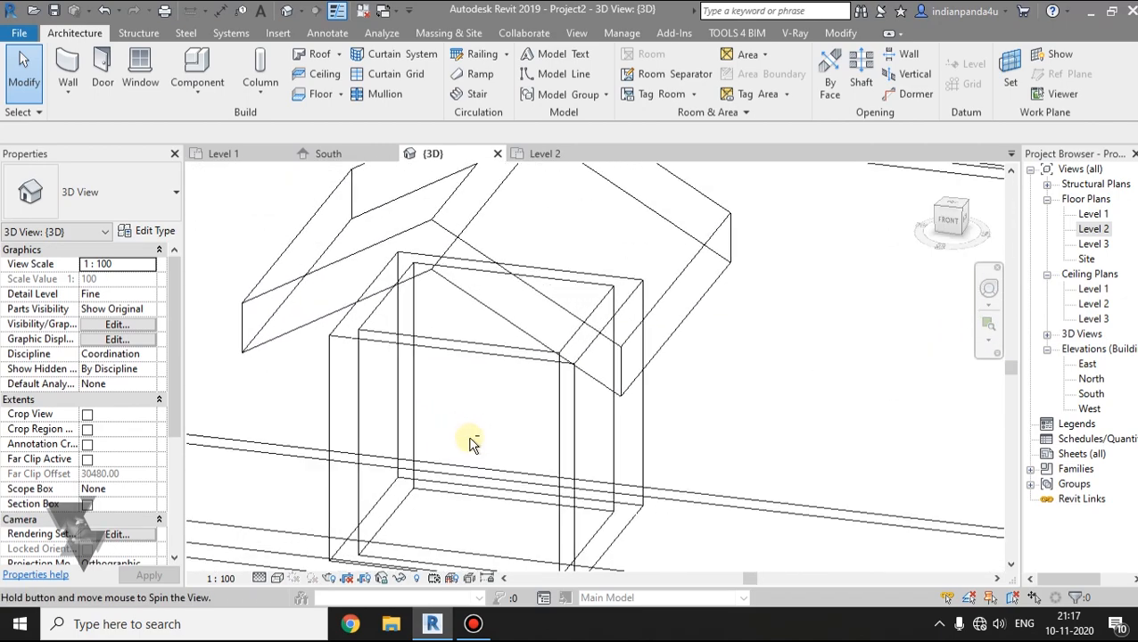
click(421, 352)
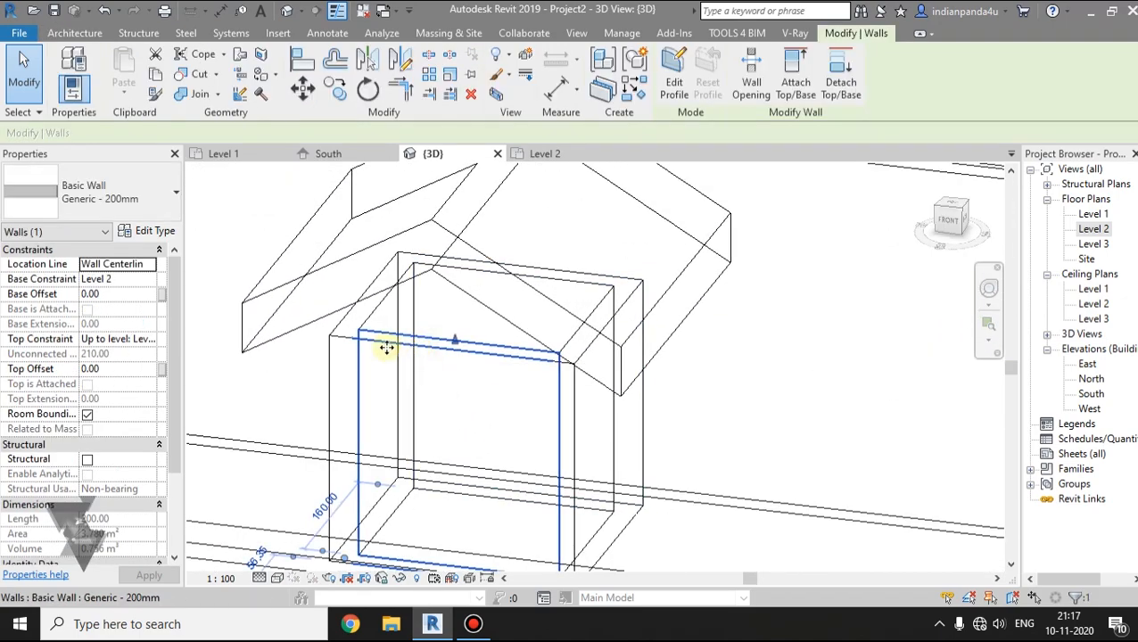
ctrl+click(337, 333)
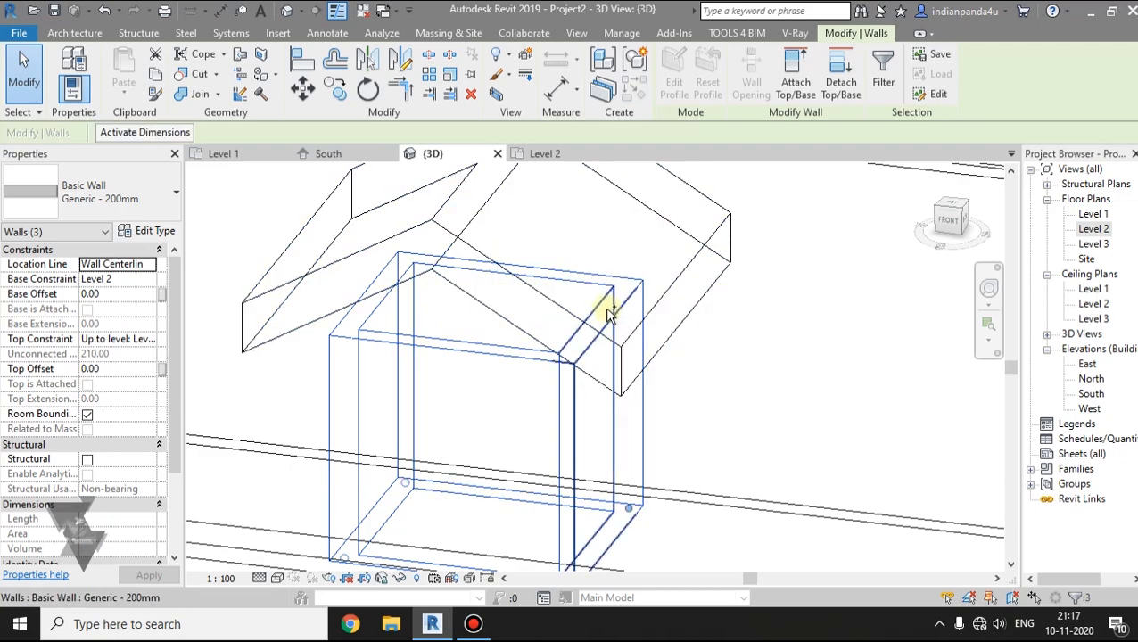
shift+middle_drag(374, 302, 367, 375)
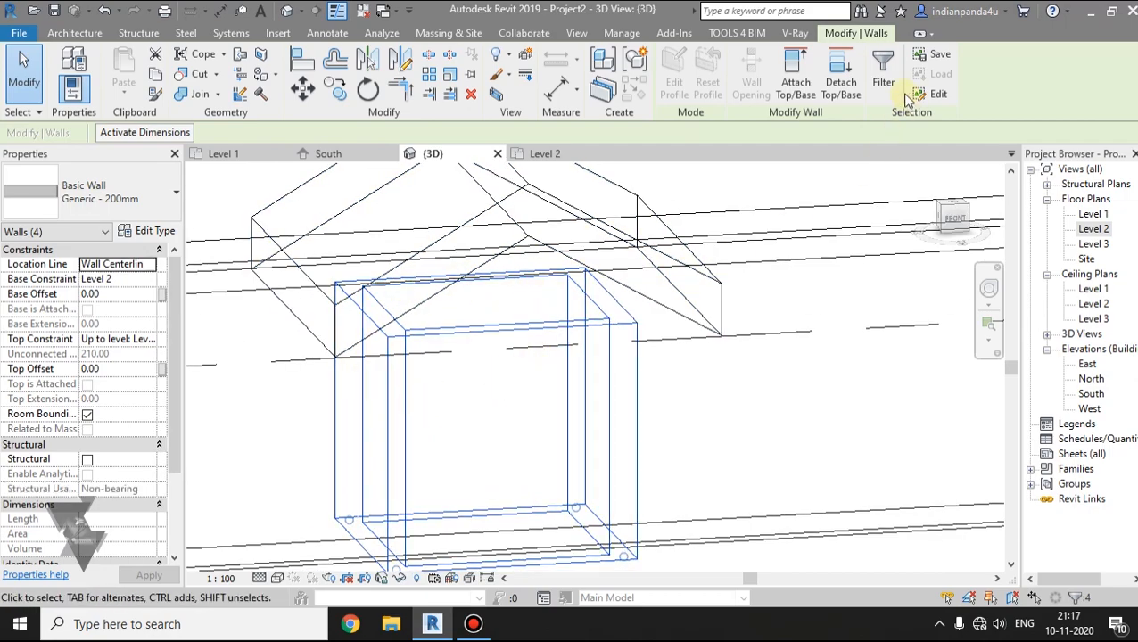
click(277, 578)
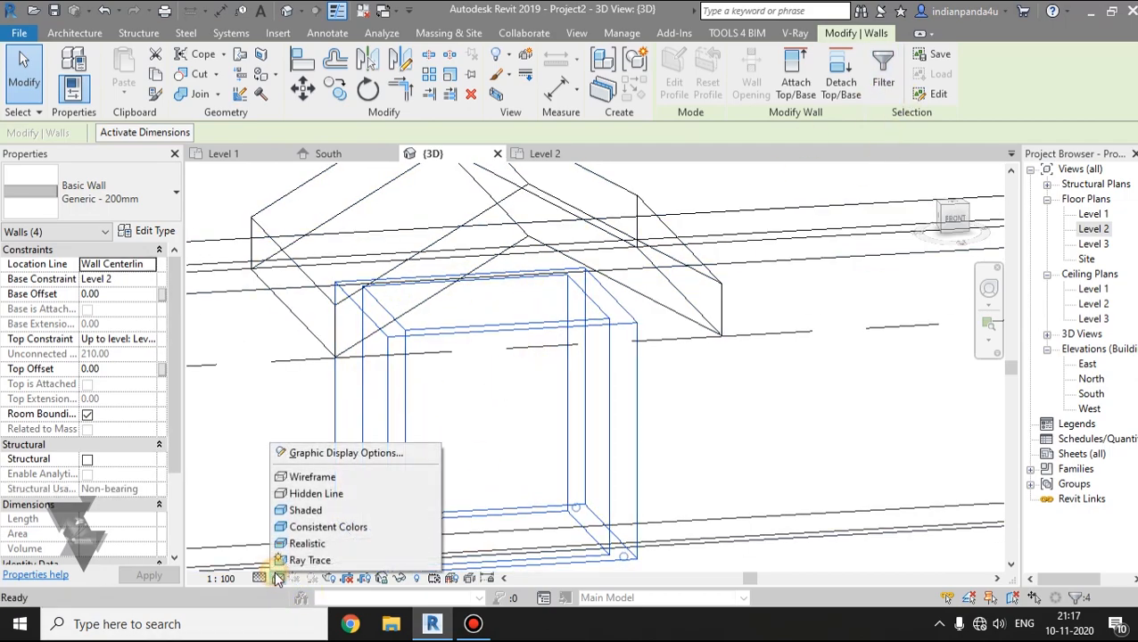
click(294, 510)
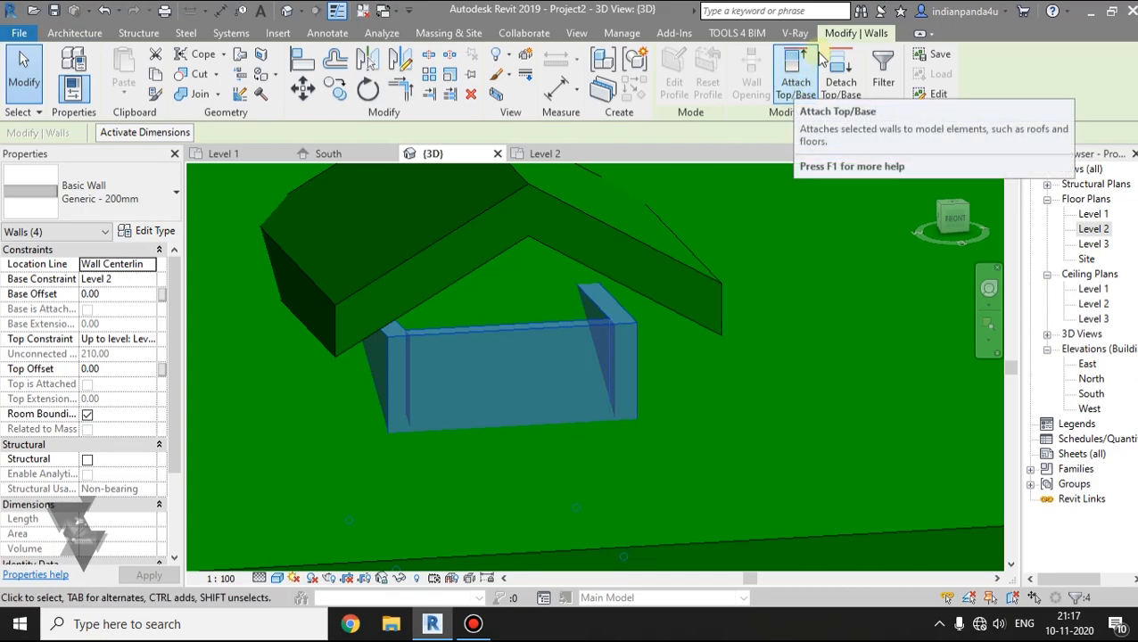
click(800, 93)
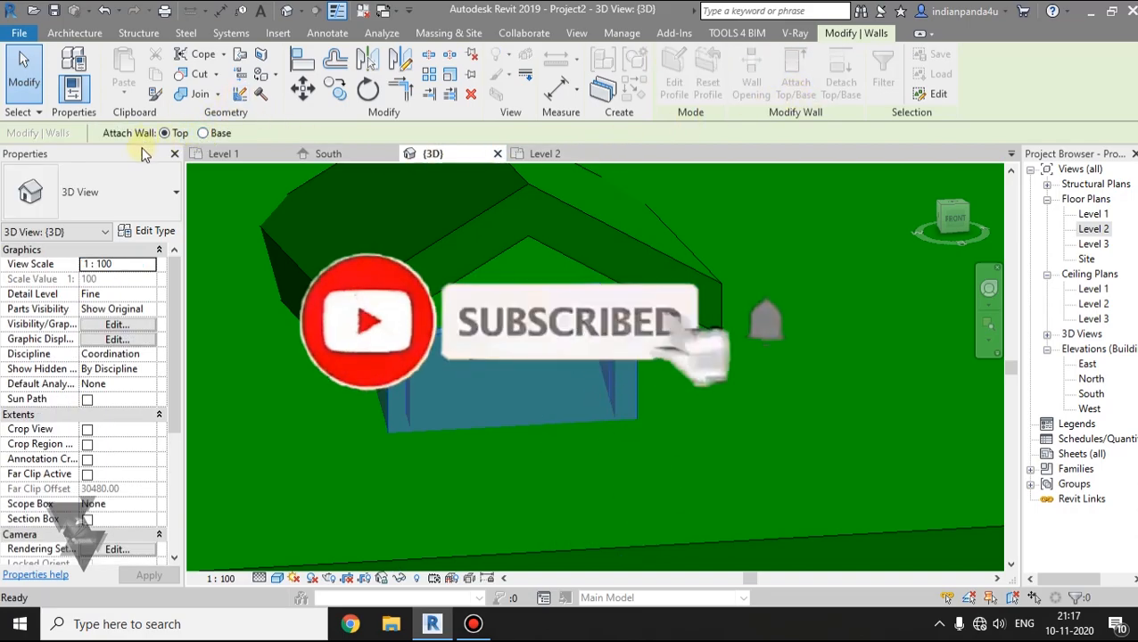
click(446, 239)
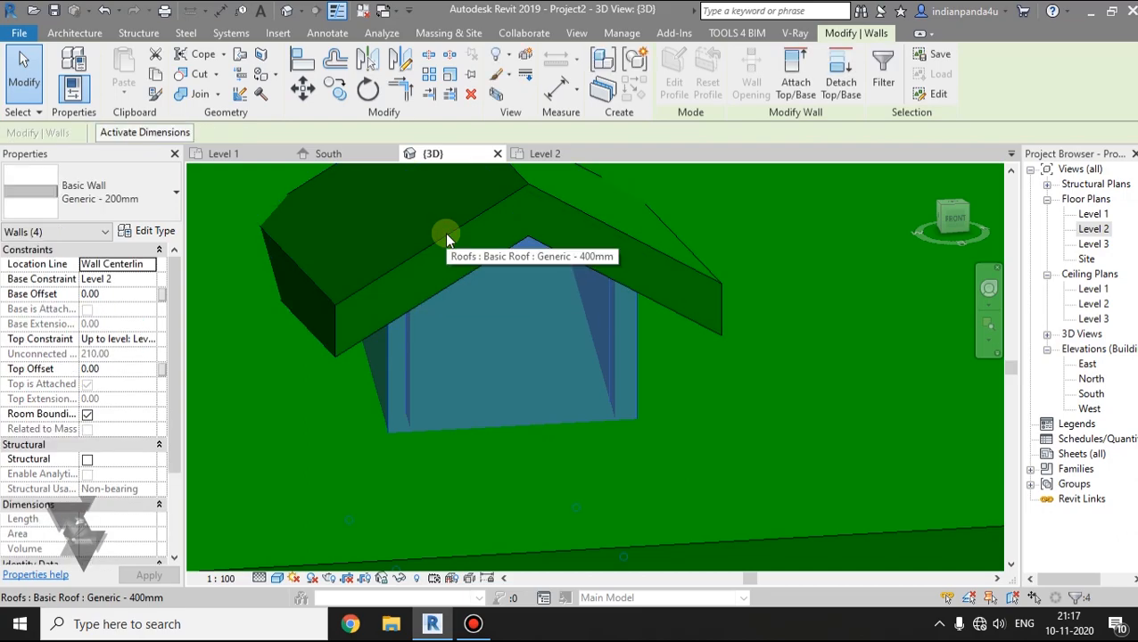
Step: Attach the bases of the four small walls to the main hipped roof
shift+middle_drag(507, 326, 473, 260)
shift+middle_drag(503, 322, 559, 347)
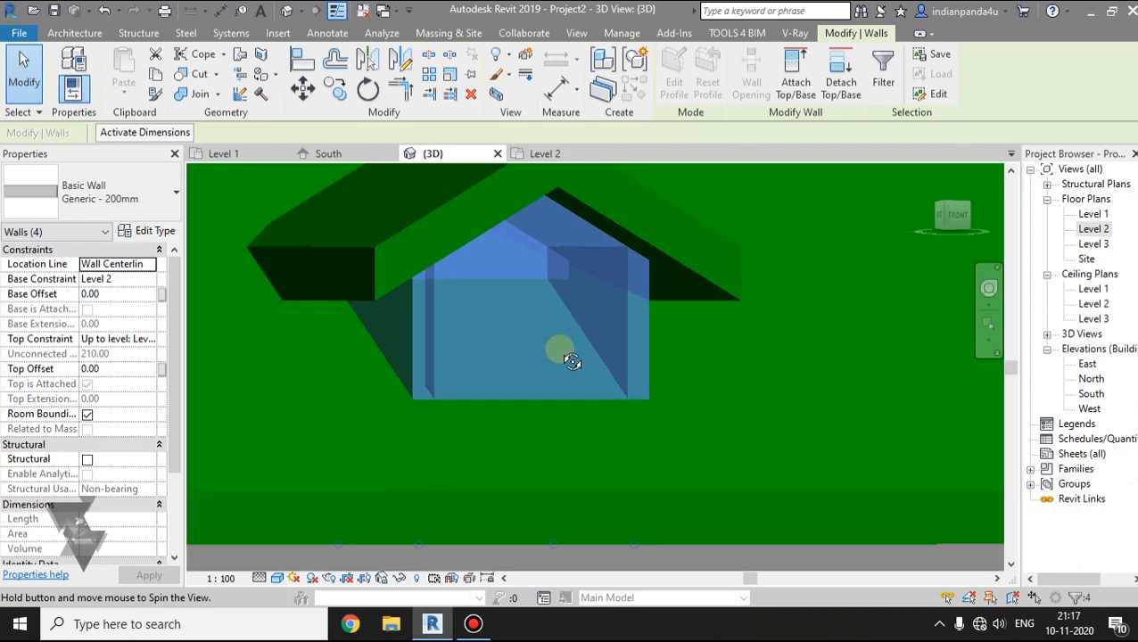
shift+middle_drag(457, 411, 531, 383)
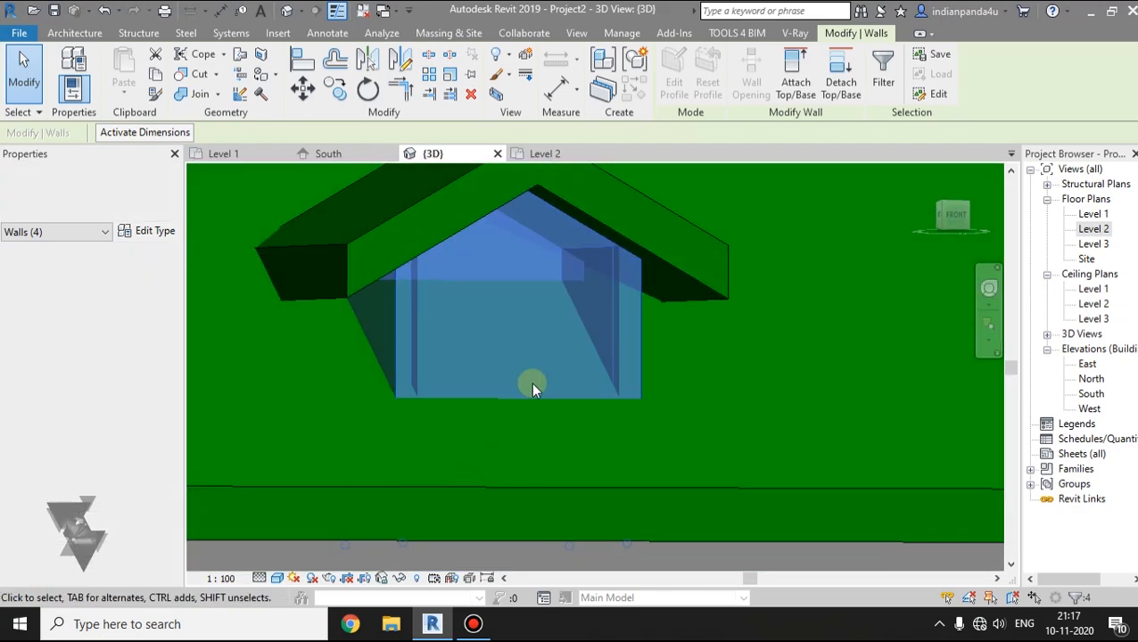
click(797, 78)
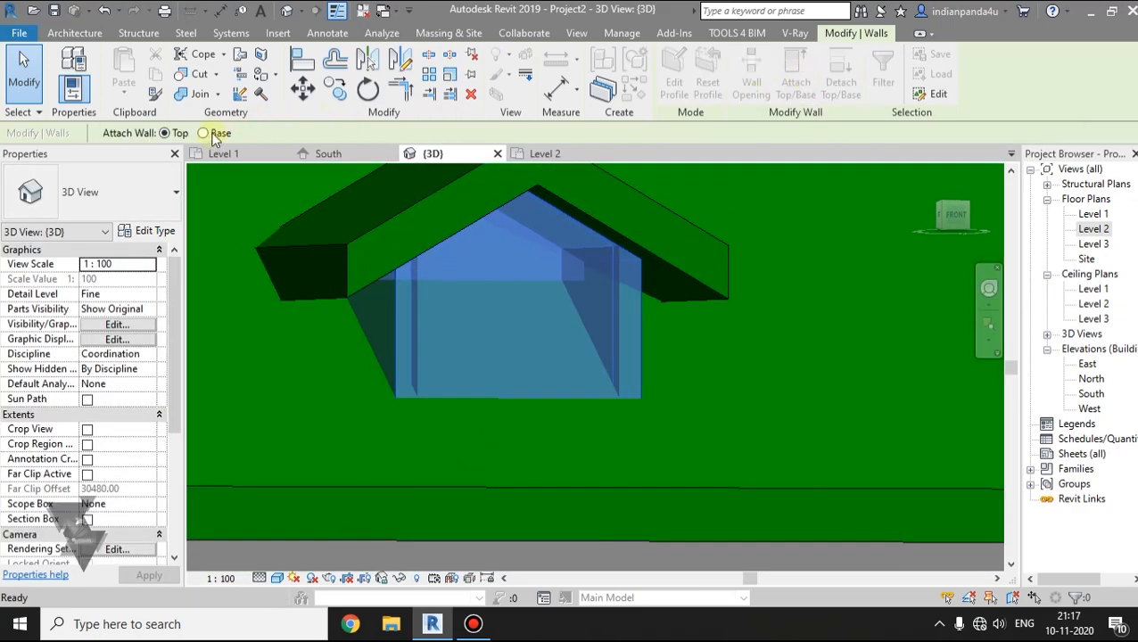
click(494, 496)
shift+middle_drag(437, 424, 584, 376)
scroll(581, 323, up, 5)
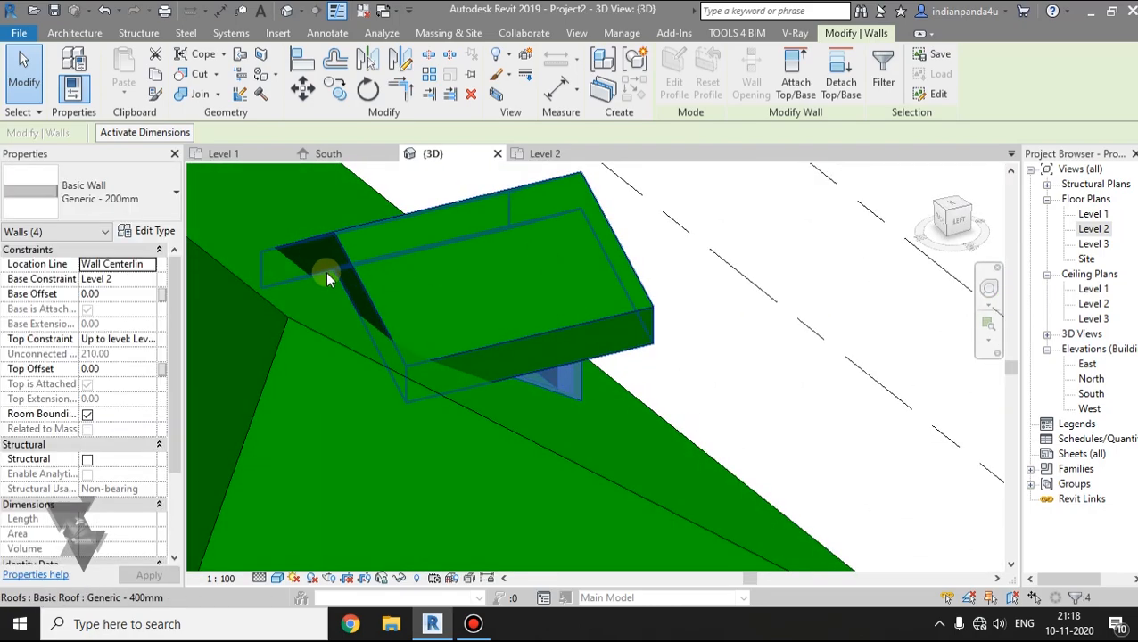
shift+middle_drag(498, 322, 418, 352)
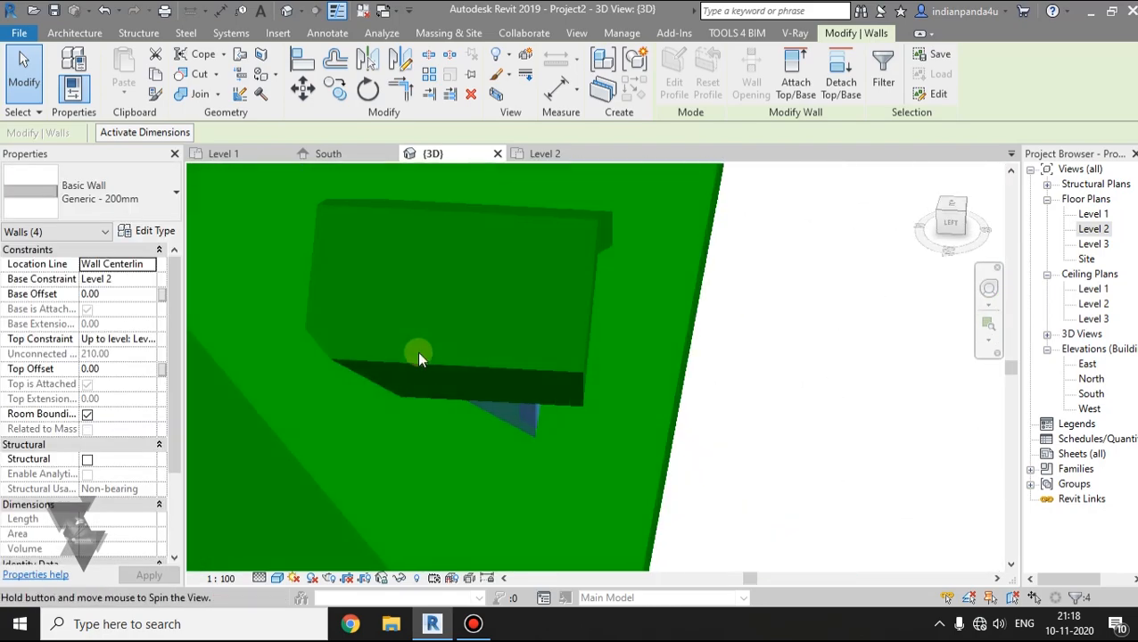
scroll(418, 352, down, 3)
key(Escape)
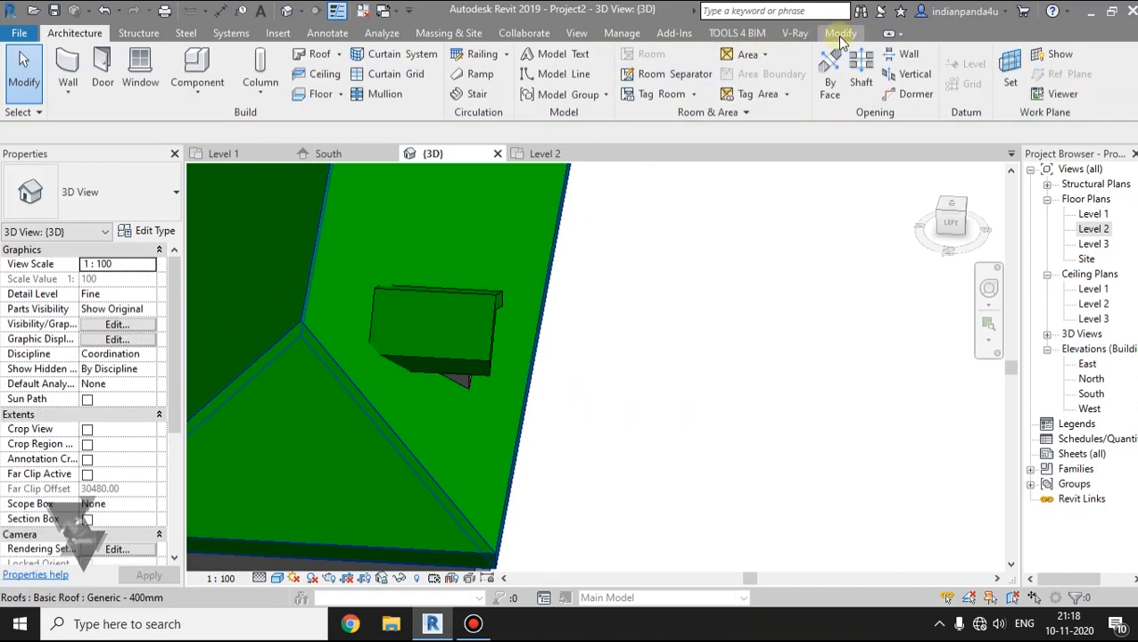
Step: Extend the small gable roof's rear edge to the main roof's sloped face with Join/Unjoin Roof
click(25, 73)
click(604, 270)
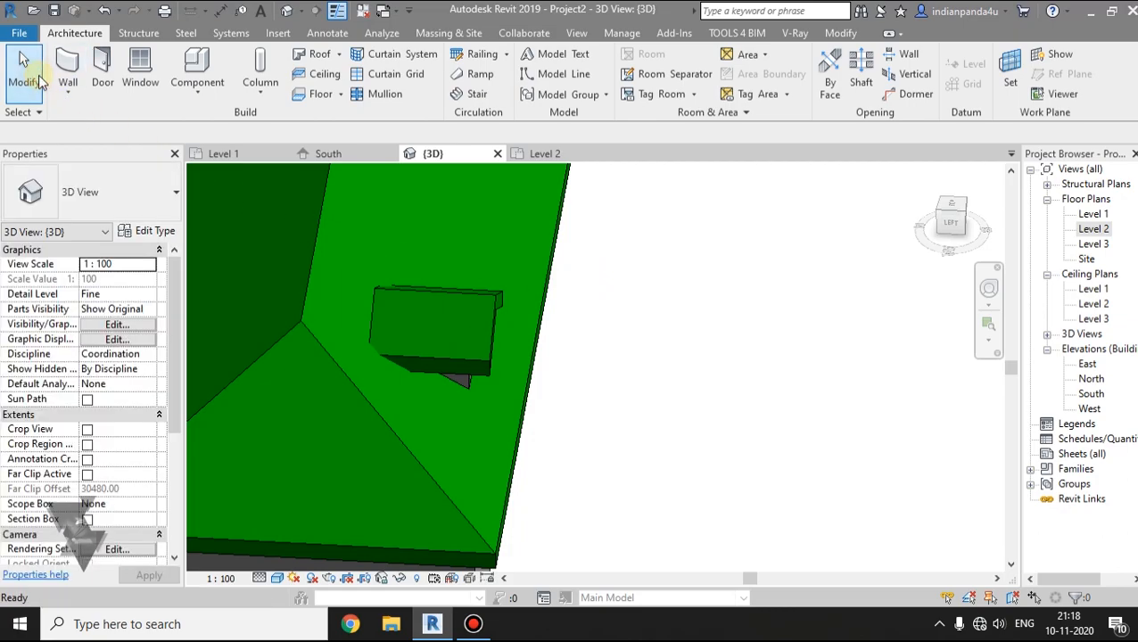
click(841, 33)
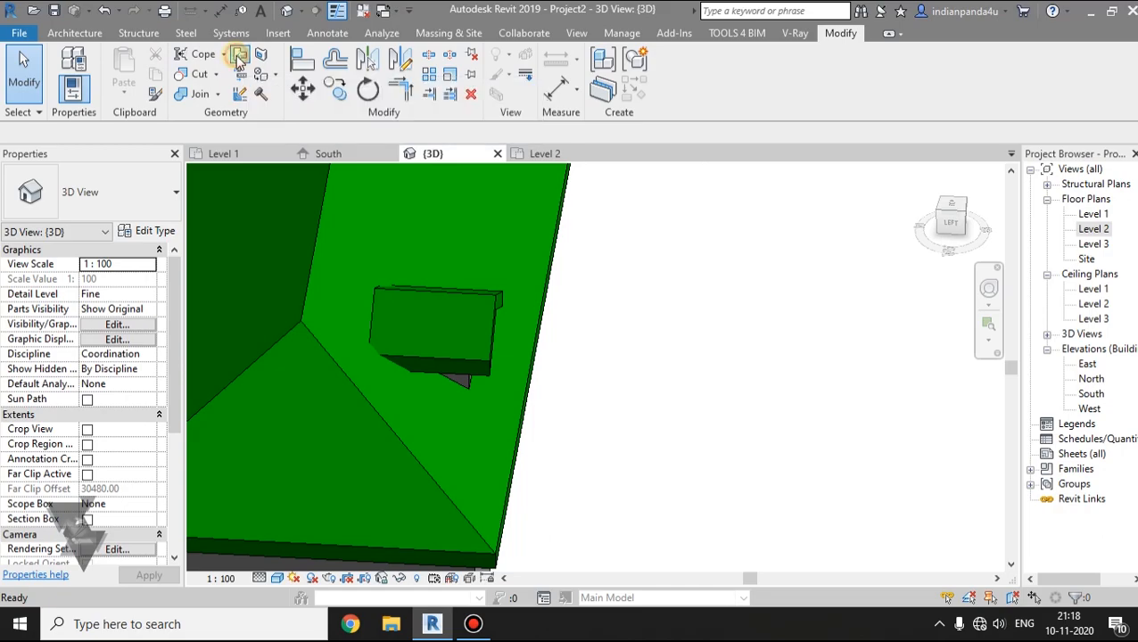
click(239, 59)
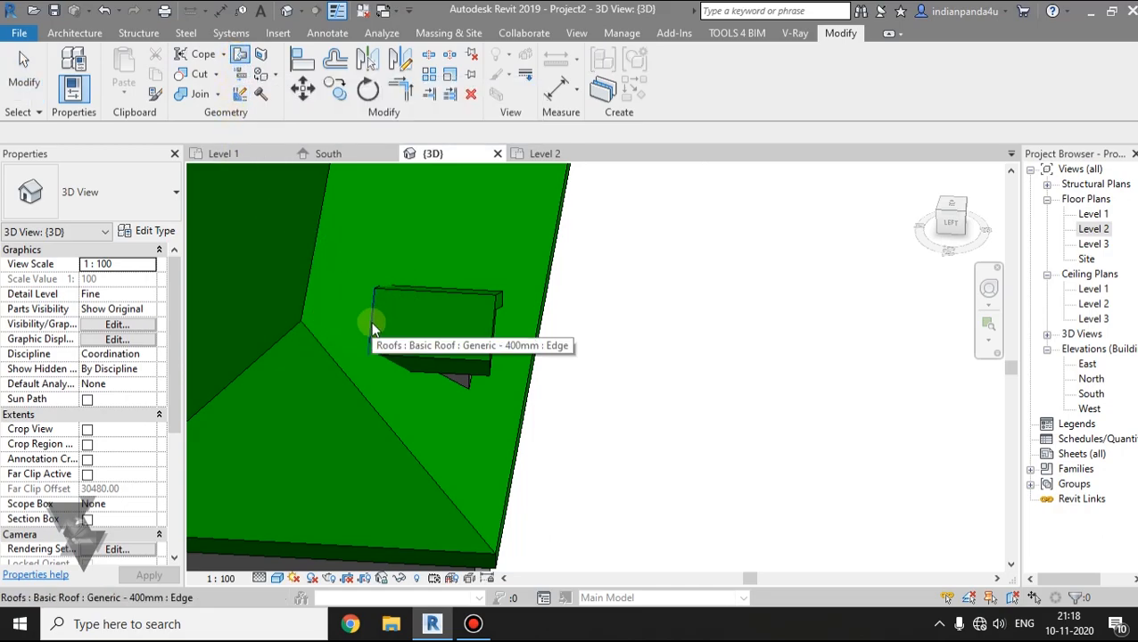
shift+middle_drag(373, 324, 301, 290)
scroll(309, 321, up, 4)
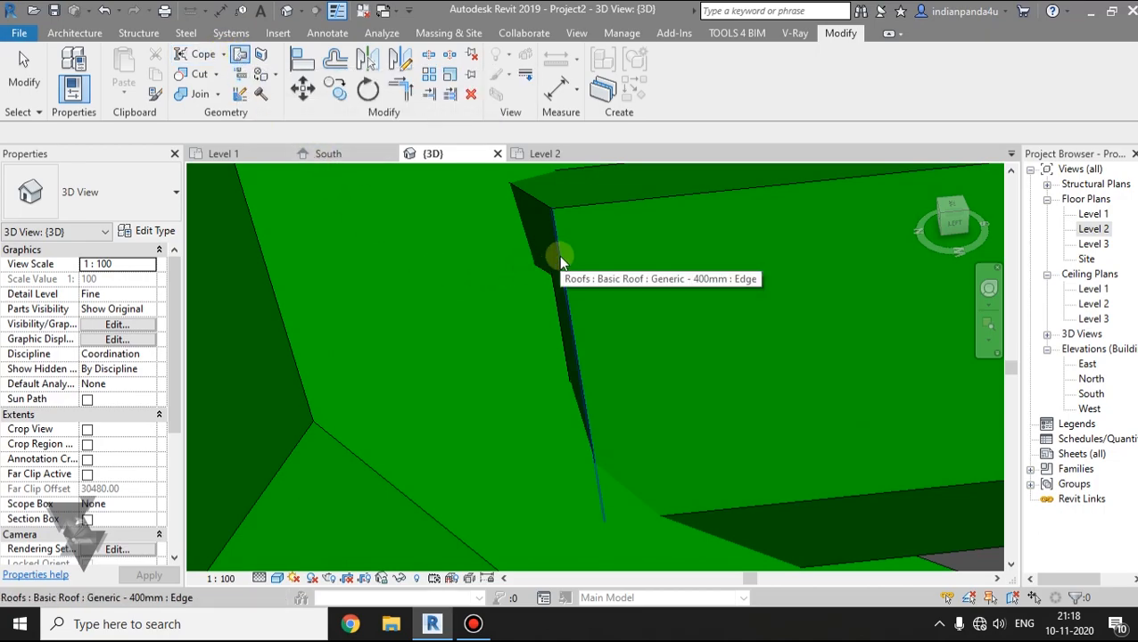
click(560, 264)
shift+middle_drag(560, 263, 442, 381)
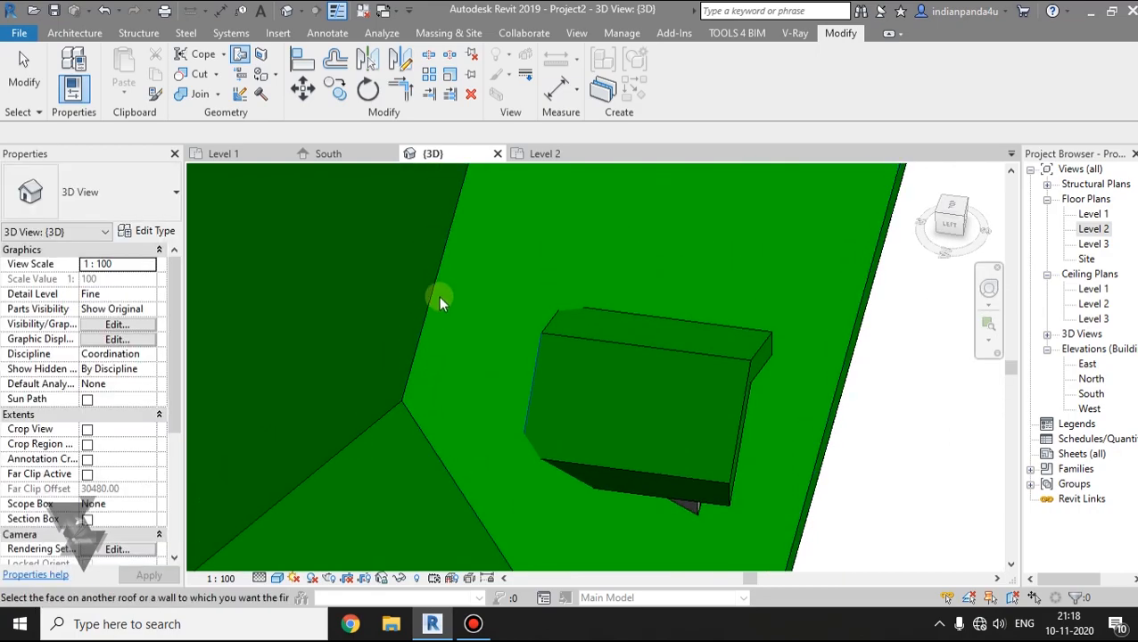
shift+middle_drag(451, 324, 412, 300)
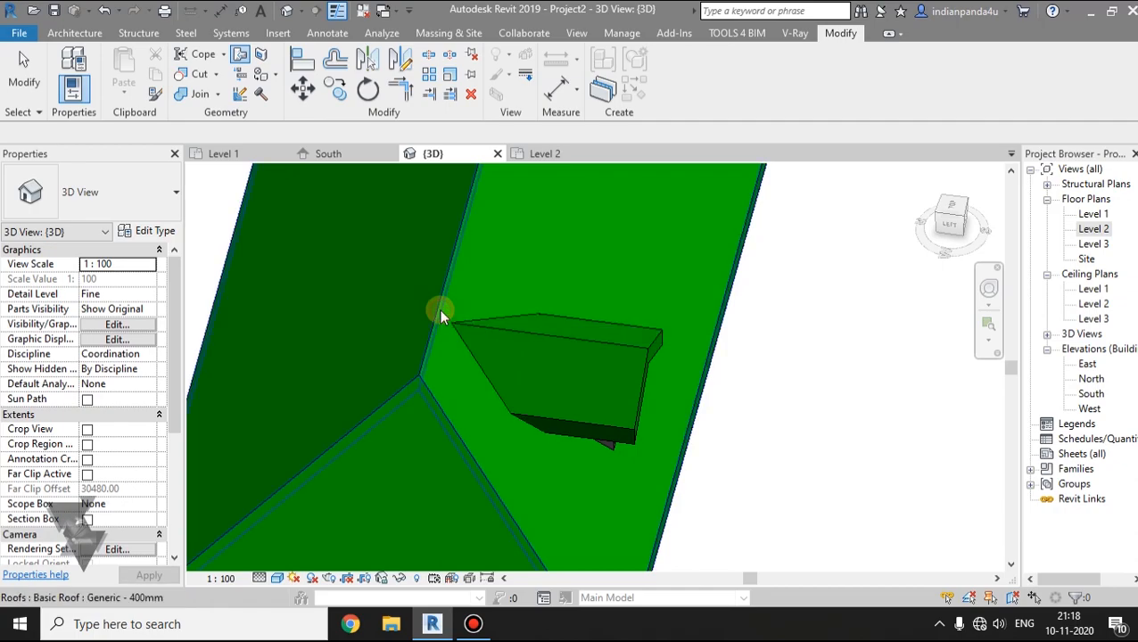
shift+middle_drag(457, 344, 550, 455)
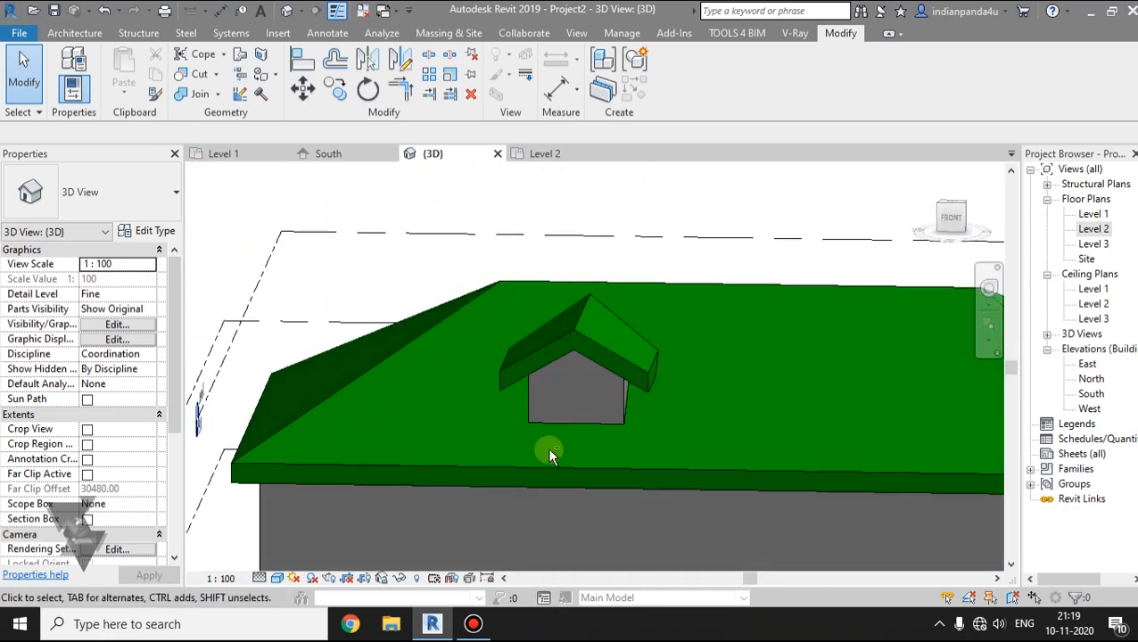
shift+middle_drag(571, 364, 571, 366)
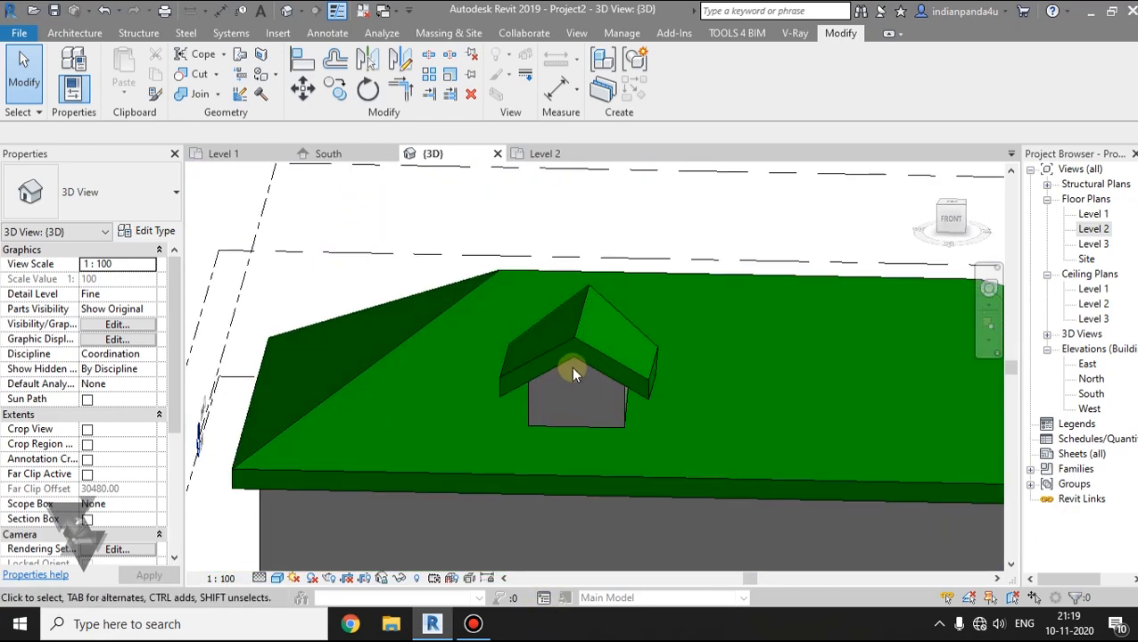
Step: Start a Dormer opening and choose the main hipped roof as the roof it cuts
click(86, 30)
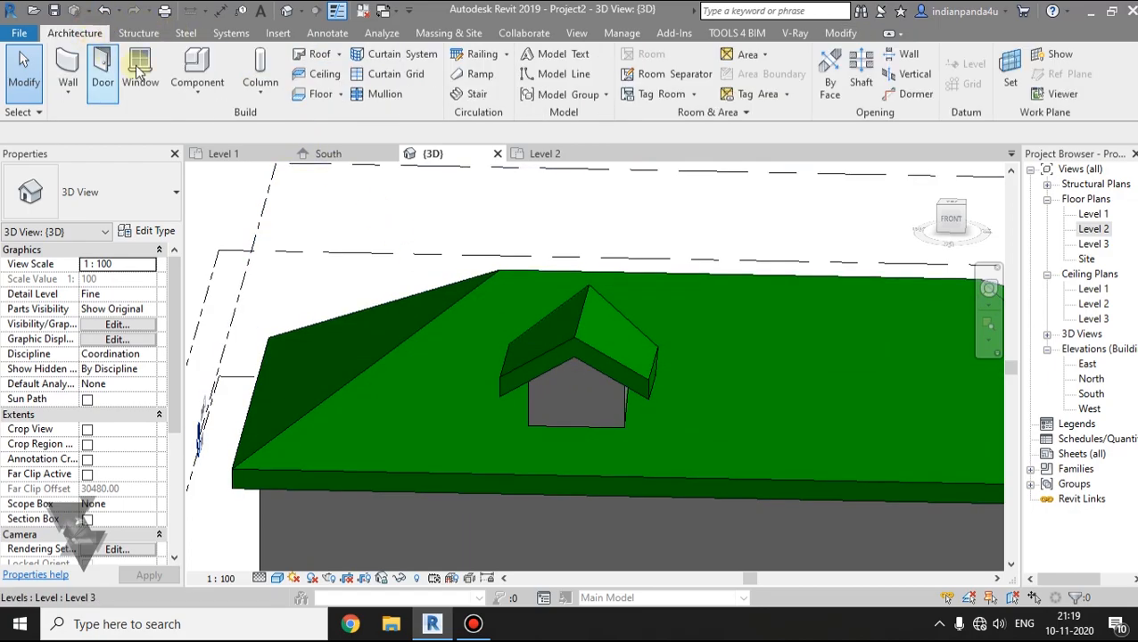
click(910, 95)
shift+middle_drag(785, 294, 620, 391)
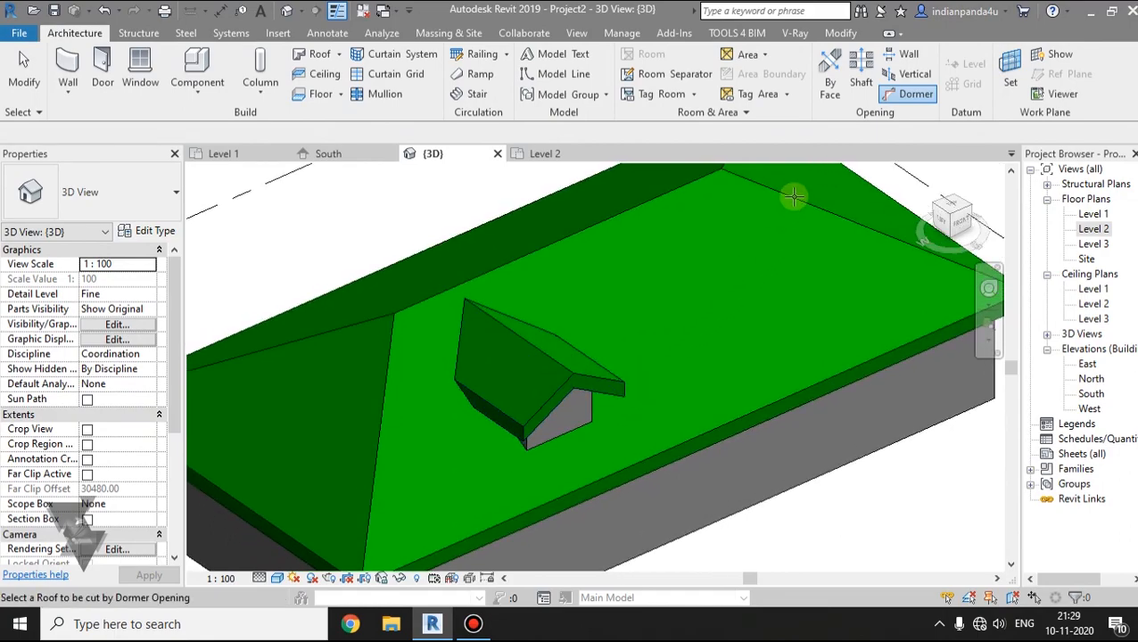
scroll(444, 326, down, 2)
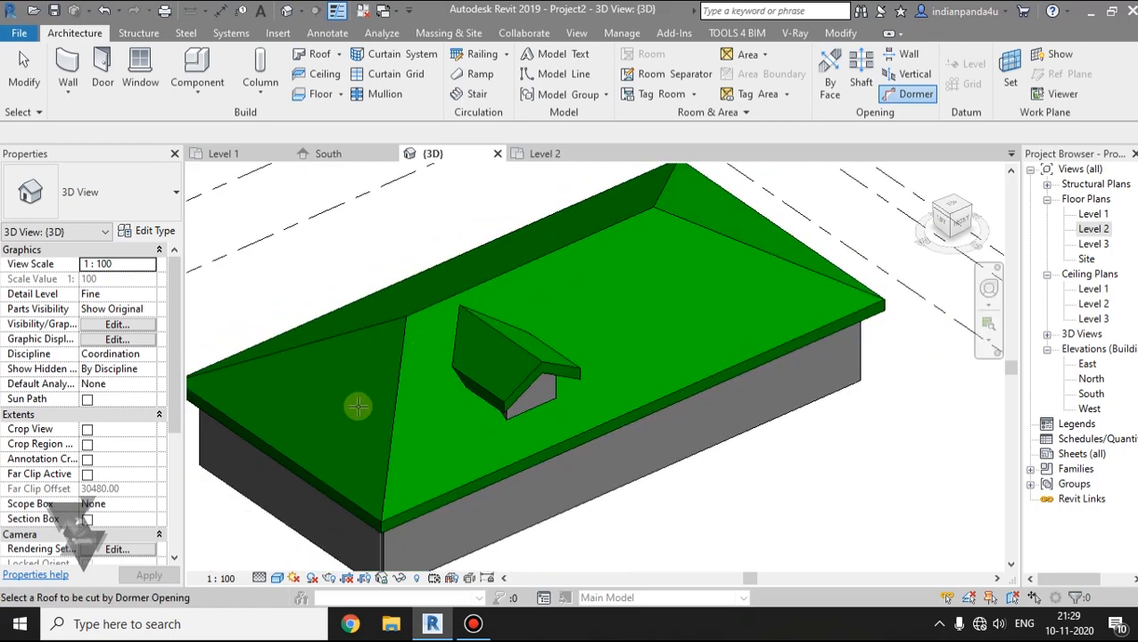
click(597, 241)
mouse_move(710, 366)
shift+middle_down()
mouse_move(655, 414)
mouse_move(382, 308)
mouse_move(762, 300)
shift+middle_up()
shift+middle_drag(673, 444, 304, 415)
shift+middle_drag(546, 470, 641, 450)
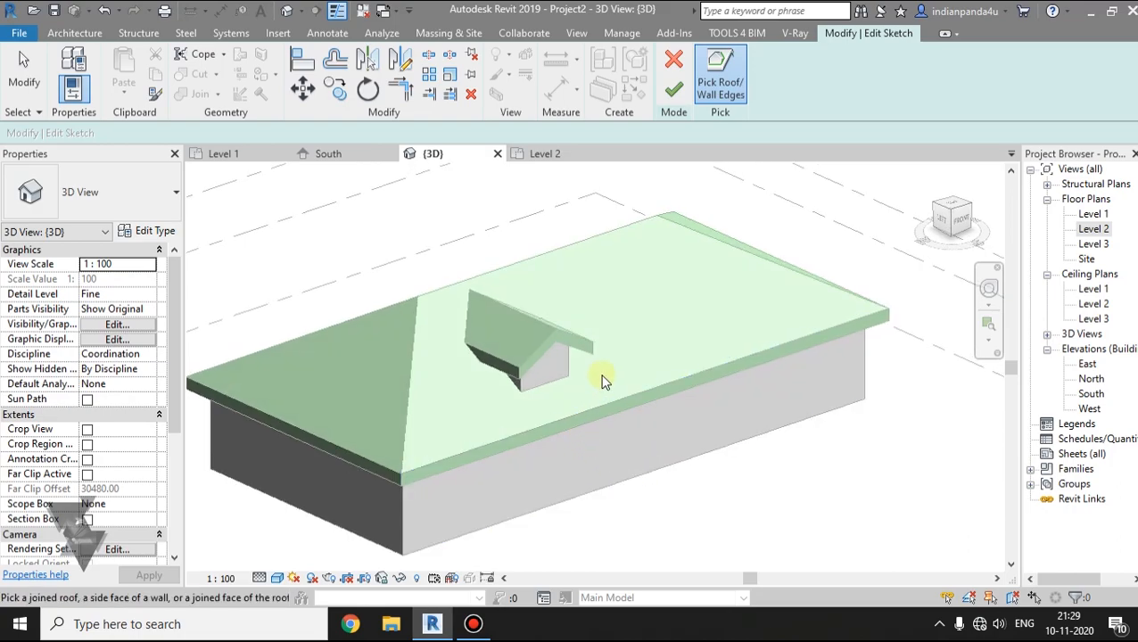
shift+middle_drag(654, 381, 588, 405)
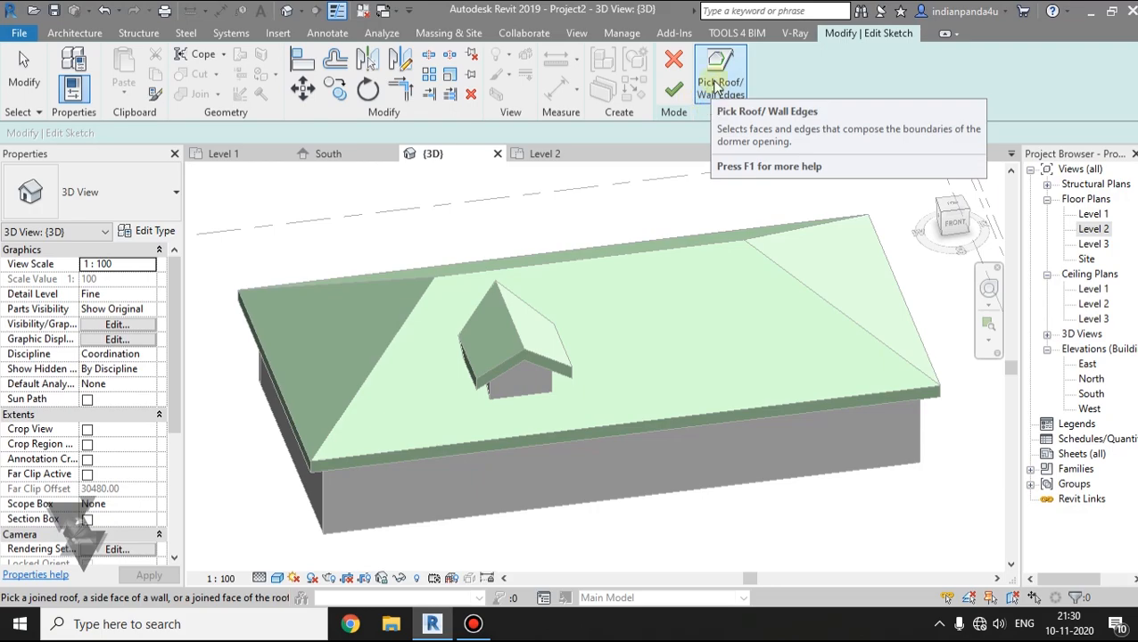
shift+middle_drag(618, 399, 302, 565)
Step: Switch to Wireframe display and pick the inner faces of the four small walls as the dormer opening's boundary lines
click(279, 578)
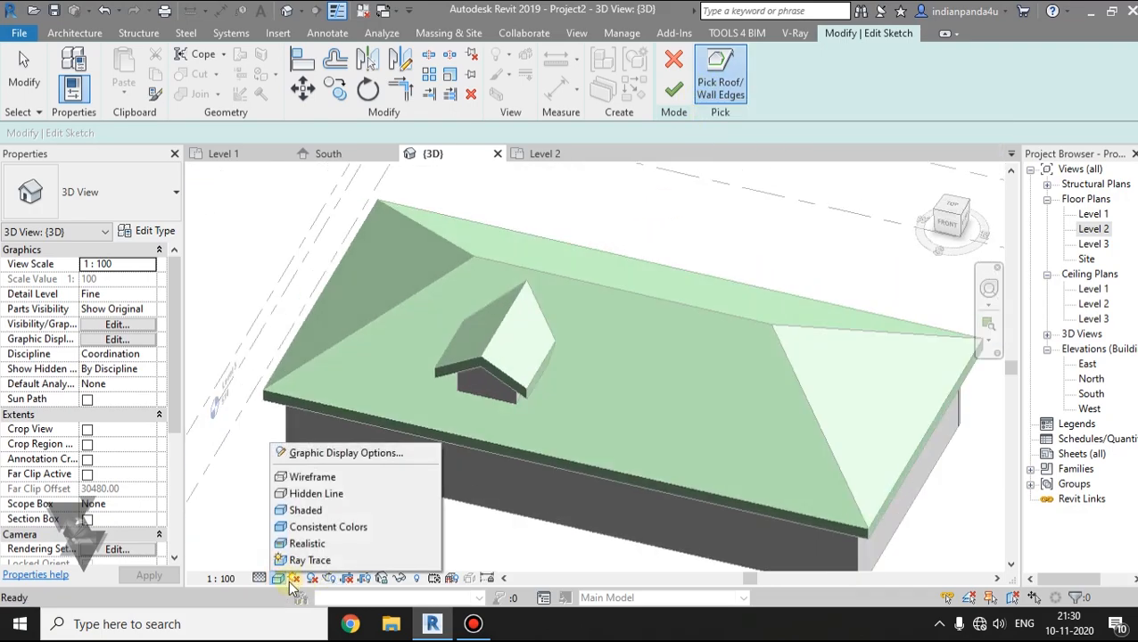
click(324, 476)
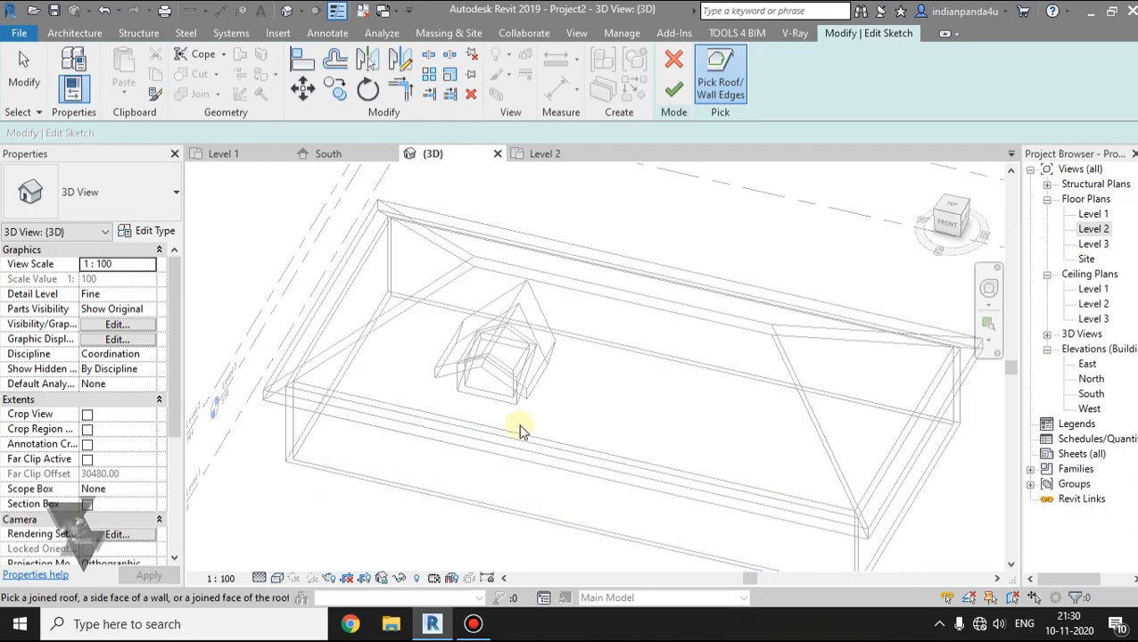
shift+middle_drag(511, 438, 542, 420)
scroll(500, 334, up, 5)
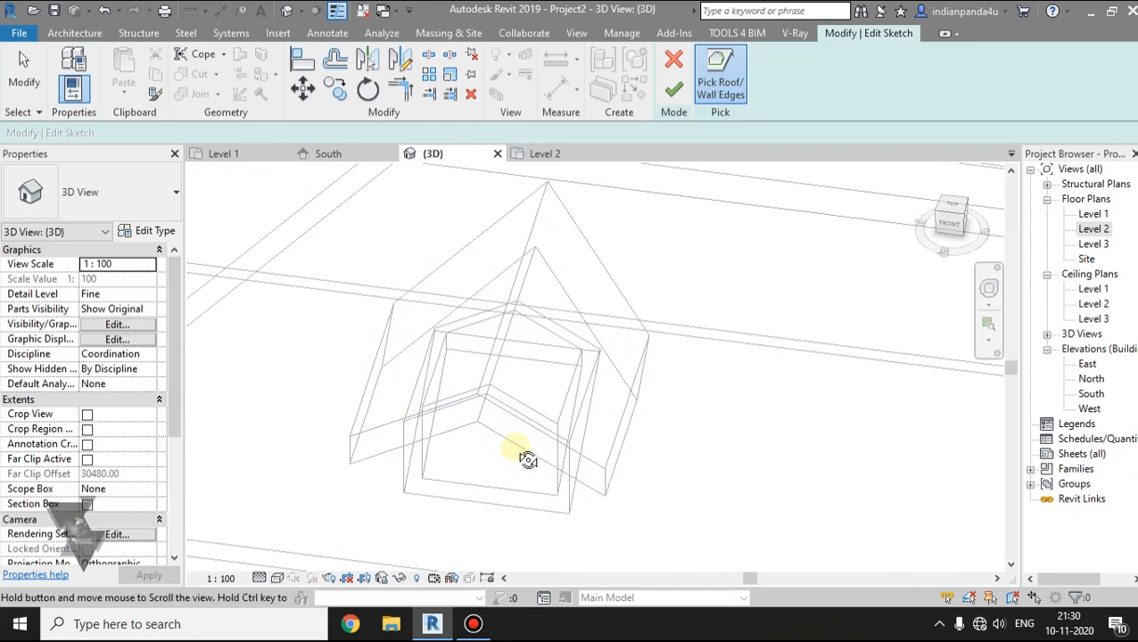
shift+middle_drag(528, 464, 521, 381)
mouse_move(554, 450)
shift+middle_down()
mouse_move(535, 415)
mouse_move(593, 452)
mouse_move(602, 446)
shift+middle_up()
click(460, 442)
click(522, 396)
mouse_move(523, 389)
shift+middle_down()
mouse_move(444, 381)
mouse_move(432, 350)
shift+middle_up()
click(433, 362)
mouse_move(452, 394)
shift+middle_down()
mouse_move(515, 472)
mouse_move(691, 535)
mouse_move(381, 442)
mouse_move(489, 496)
shift+middle_up()
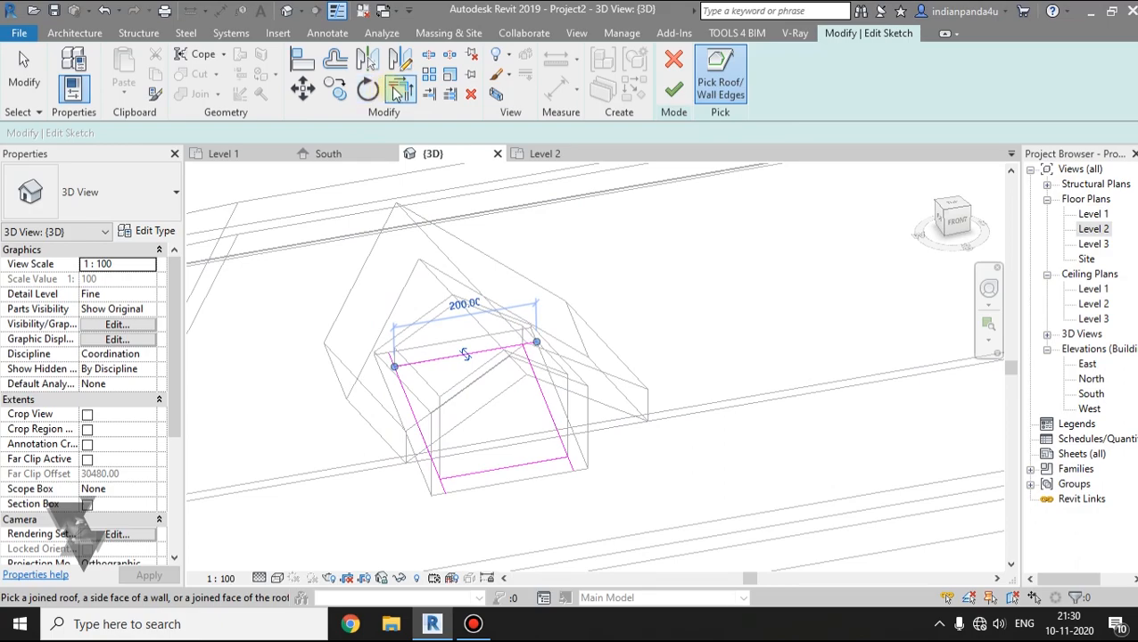
Step: Trim the dormer opening's four boundary lines into a closed rectangle and finish the opening
click(419, 365)
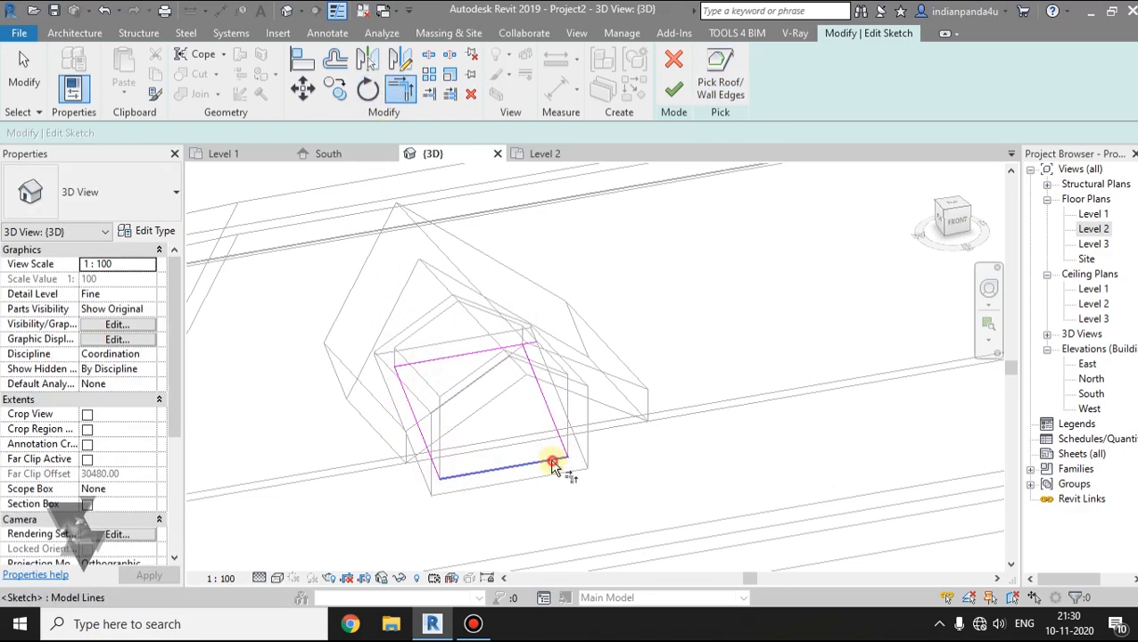
click(528, 365)
mouse_move(530, 367)
shift+middle_down()
mouse_move(579, 452)
mouse_move(485, 363)
mouse_move(573, 316)
shift+middle_up()
click(676, 92)
mouse_move(439, 389)
shift+middle_down()
mouse_move(459, 407)
mouse_move(553, 310)
mouse_move(546, 323)
shift+middle_up()
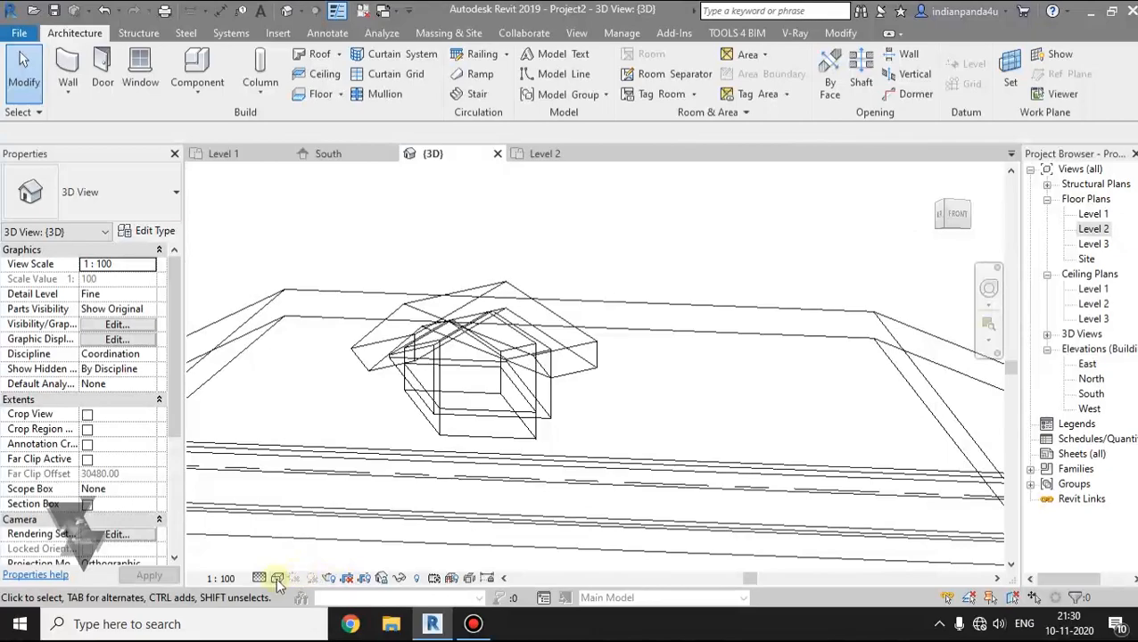
Step: Switch to Shaded display and place an M_Fixed 0915 x 0610mm window in the dormer's front wall
click(278, 578)
click(323, 516)
mouse_move(401, 521)
shift+middle_down()
mouse_move(419, 521)
mouse_move(447, 419)
mouse_move(576, 401)
mouse_move(451, 442)
mouse_move(447, 506)
mouse_move(554, 407)
mouse_move(447, 518)
mouse_move(421, 508)
shift+middle_up()
scroll(450, 442, up, 3)
scroll(450, 442, down, 3)
click(143, 71)
click(147, 198)
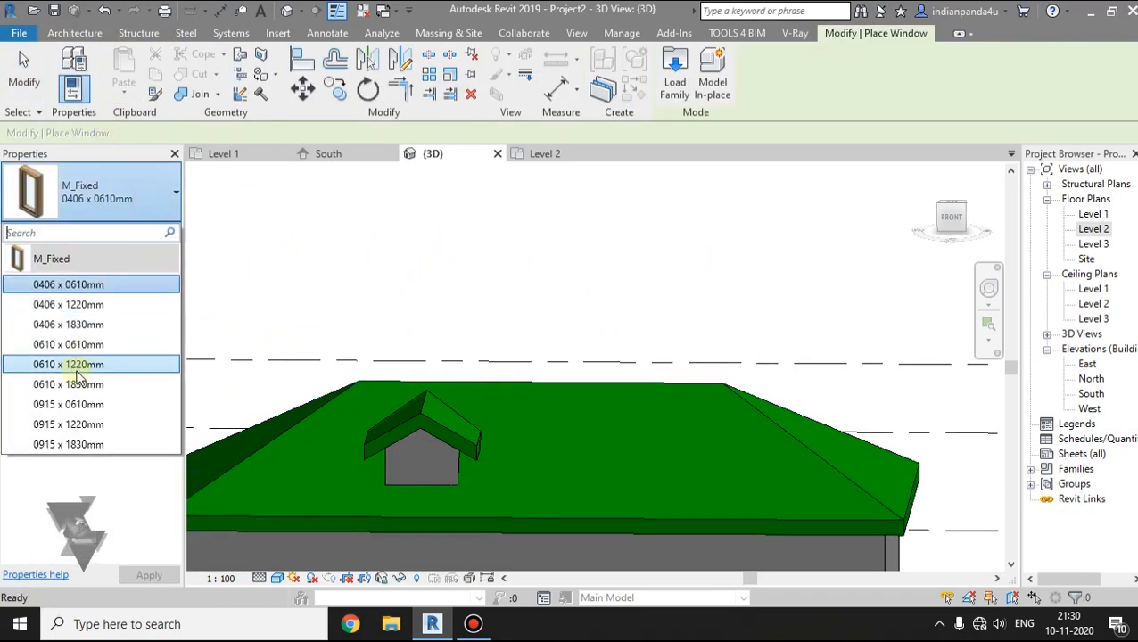
click(76, 445)
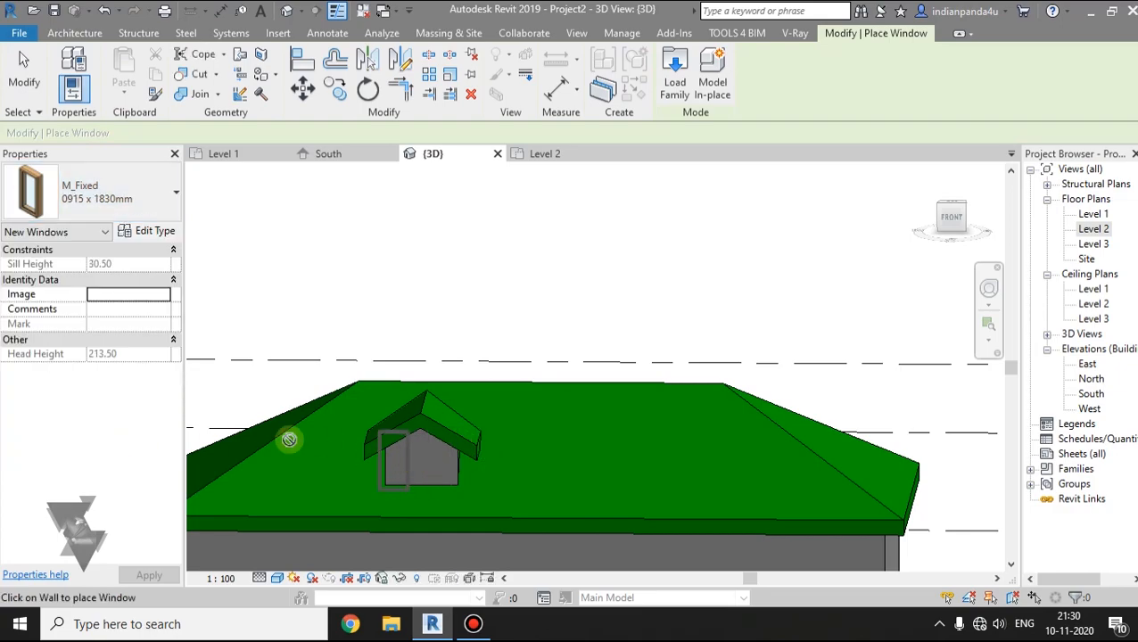
click(145, 182)
click(83, 404)
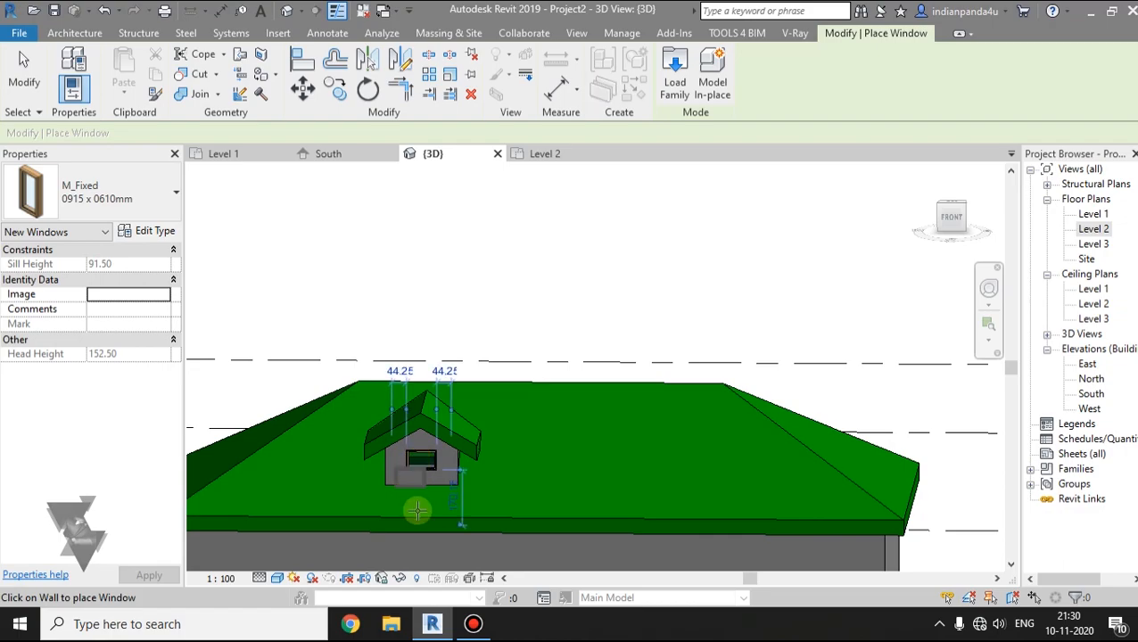
key(Escape)
Step: Examine the dormer opening from beneath the main hipped roof
scroll(430, 467, down, 2)
shift+middle_drag(426, 511, 407, 465)
scroll(414, 490, up, 5)
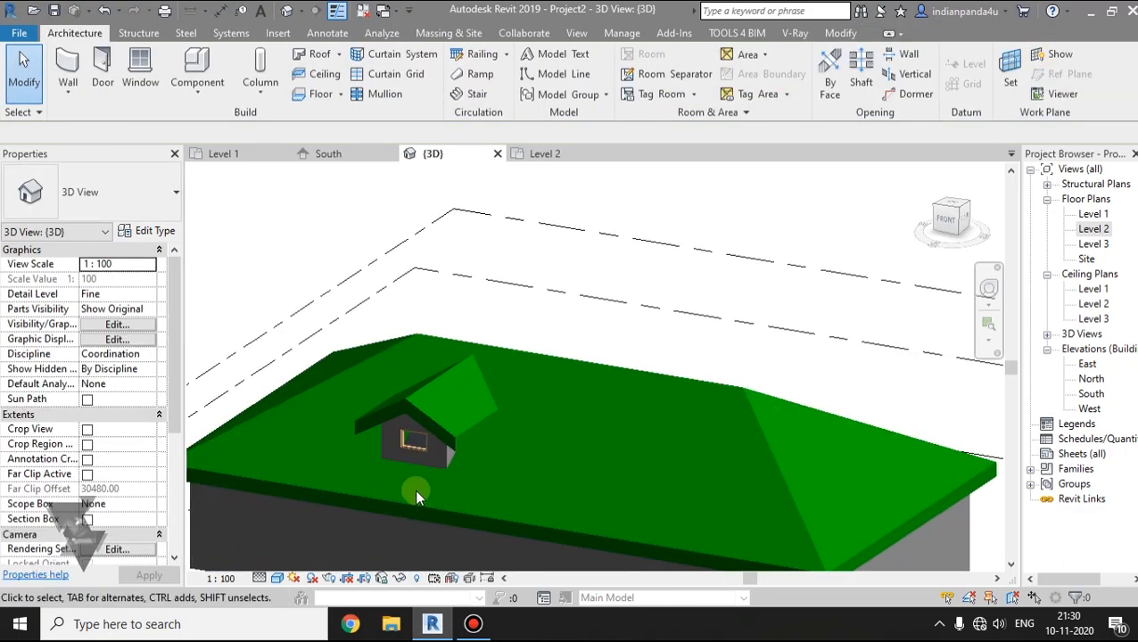
shift+middle_drag(476, 416, 526, 300)
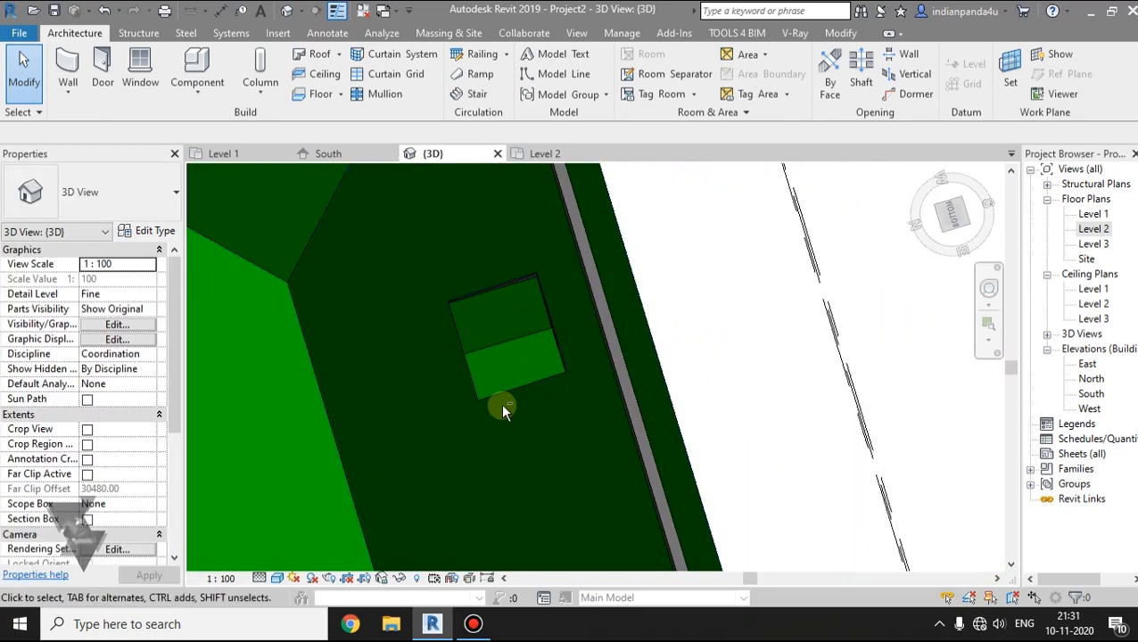
shift+middle_drag(449, 402, 438, 323)
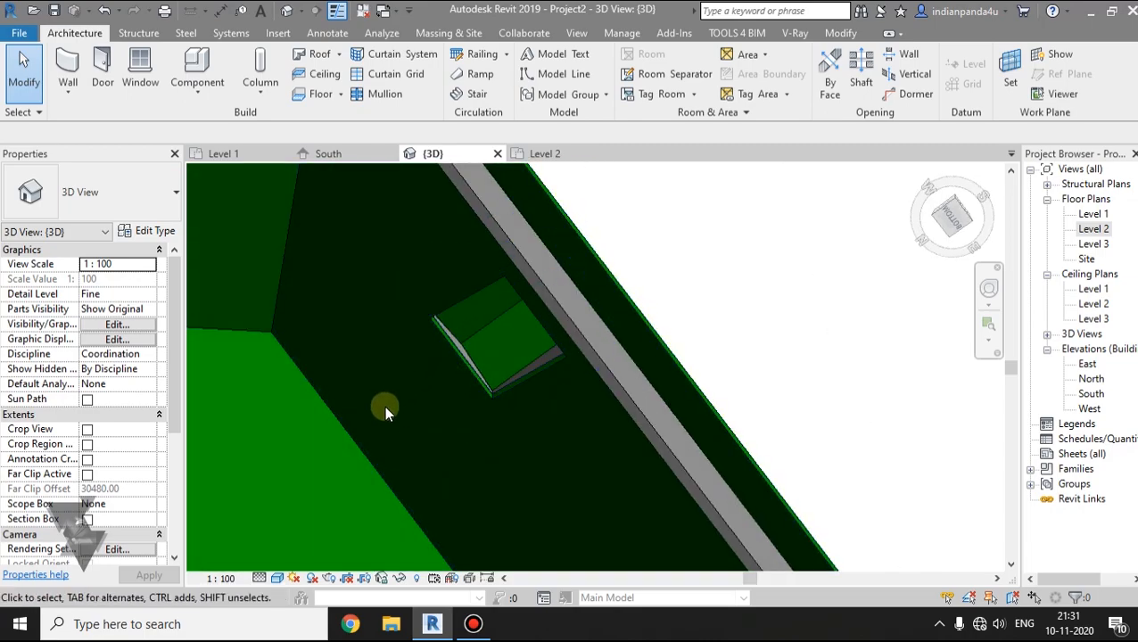
middle_drag(567, 336, 463, 346)
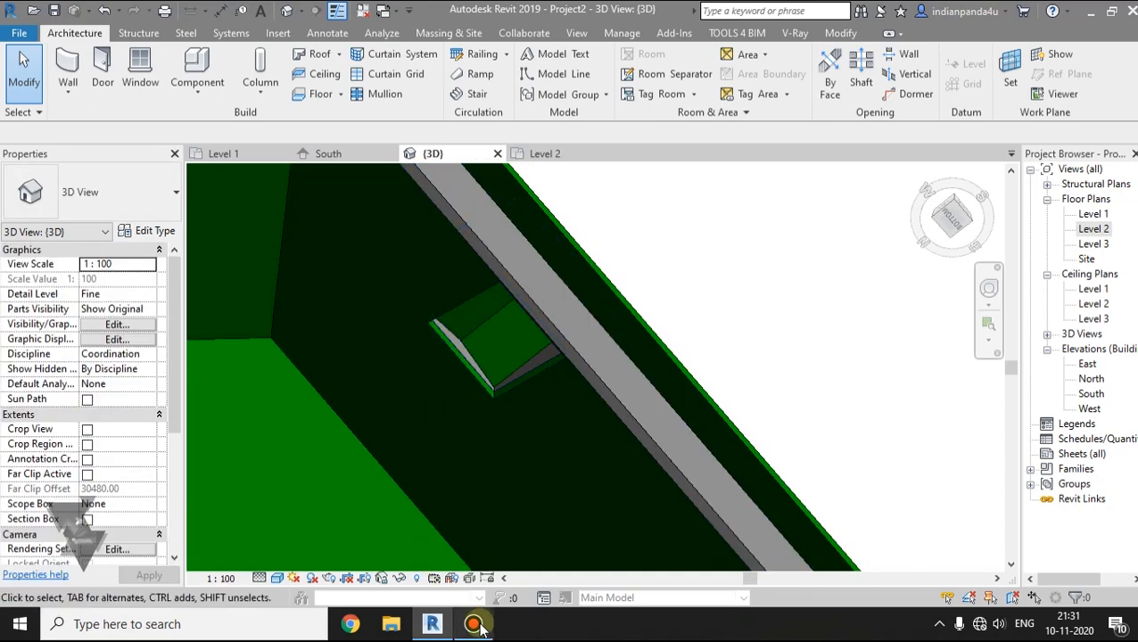
scroll(522, 343, down, 2)
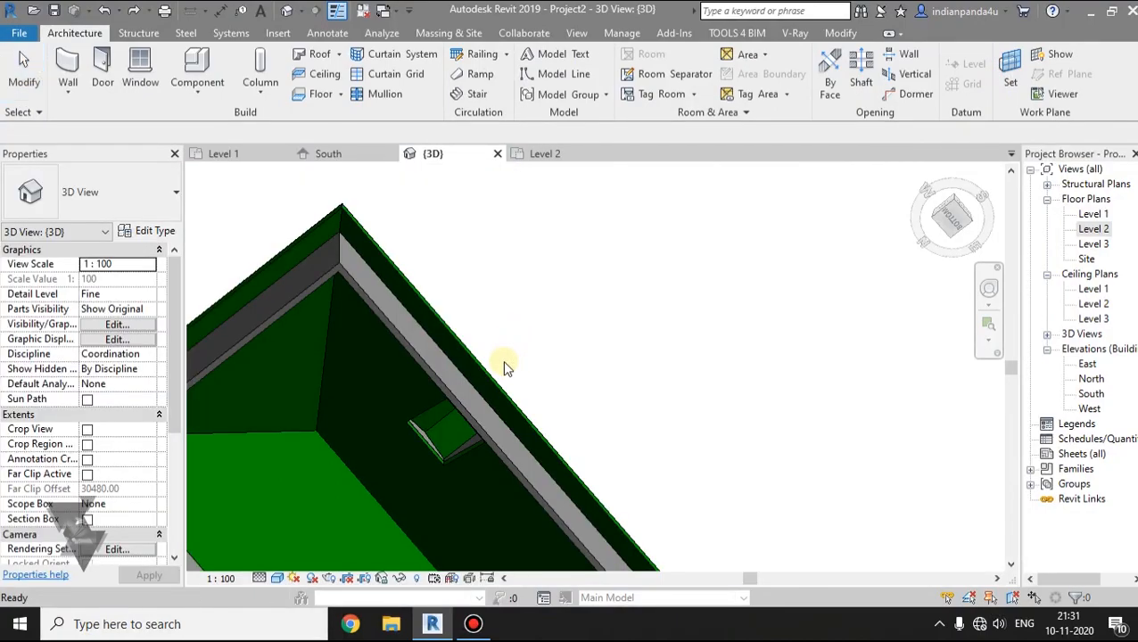
Step: Undo the dormer window and the finished dormer opening, and cancel the opening's boundary sketch
double_click(504, 366)
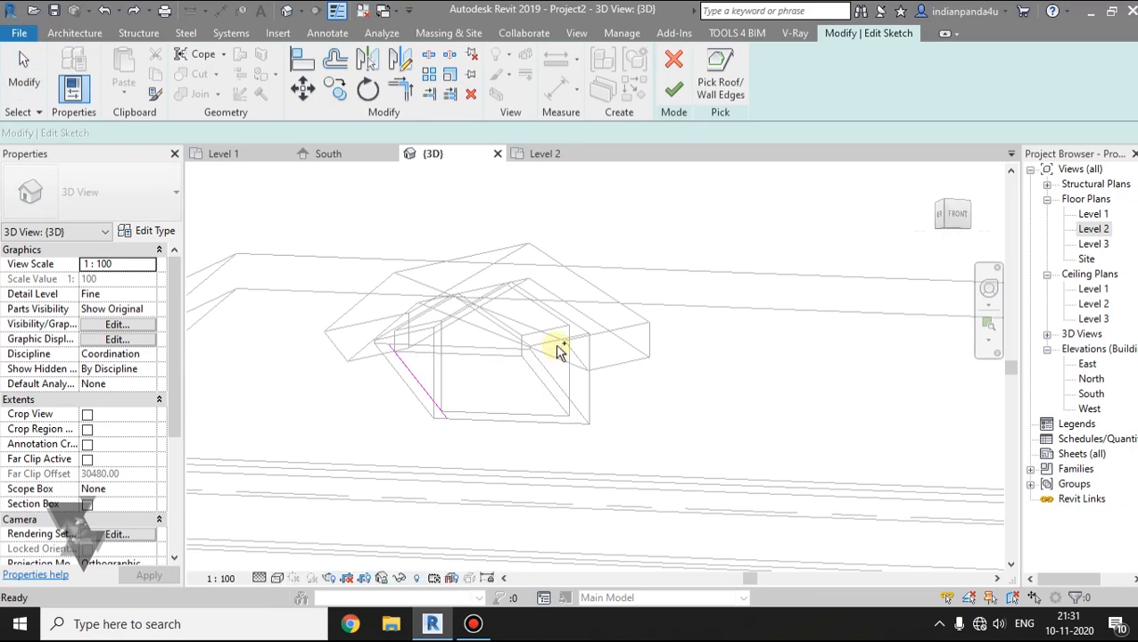
click(674, 60)
click(612, 321)
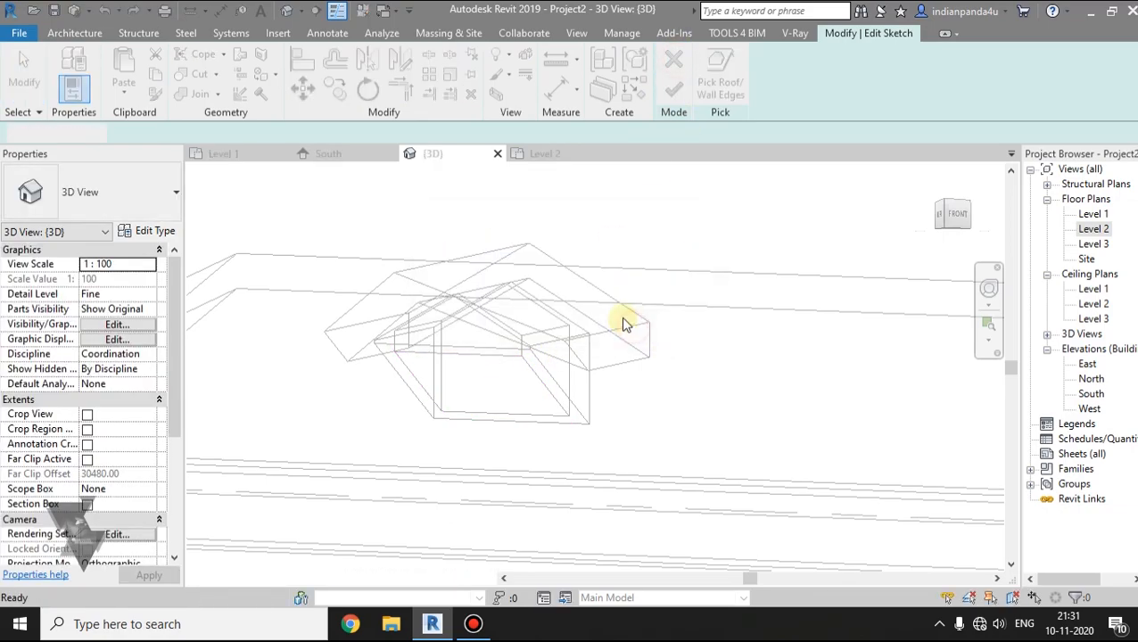
mouse_move(604, 330)
shift+middle_down()
mouse_move(548, 404)
mouse_move(589, 347)
mouse_move(608, 236)
mouse_move(642, 332)
mouse_move(588, 416)
mouse_move(520, 362)
shift+middle_up()
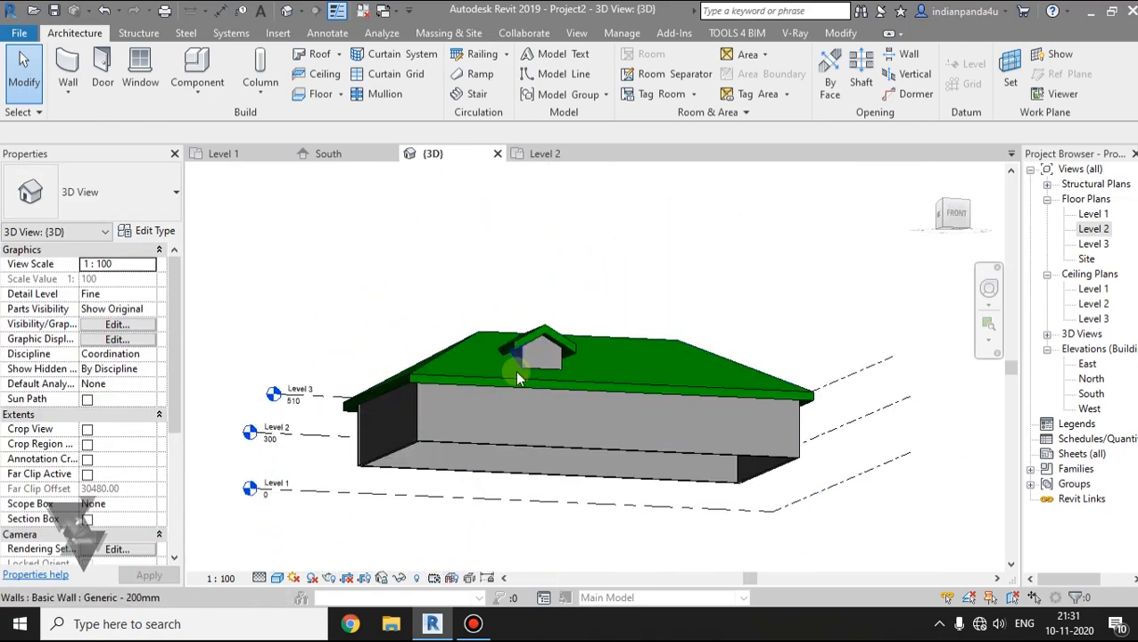
Step: Switch to Wireframe display and delete the small rear wall of the dormer
click(278, 578)
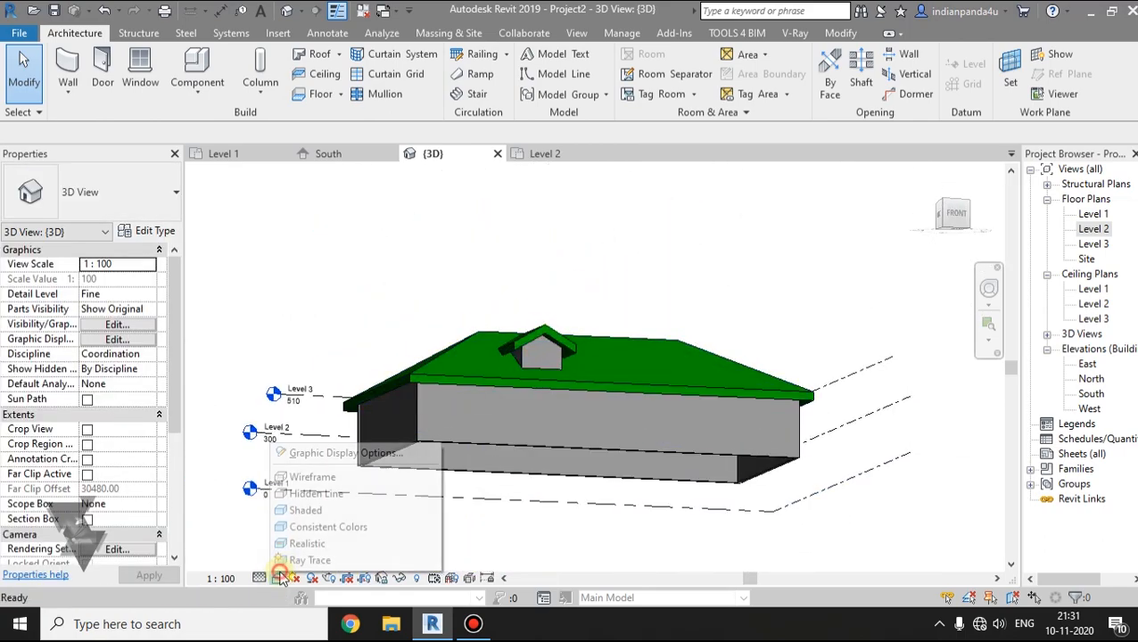
click(340, 478)
shift+middle_drag(521, 412, 521, 356)
scroll(547, 347, up, 4)
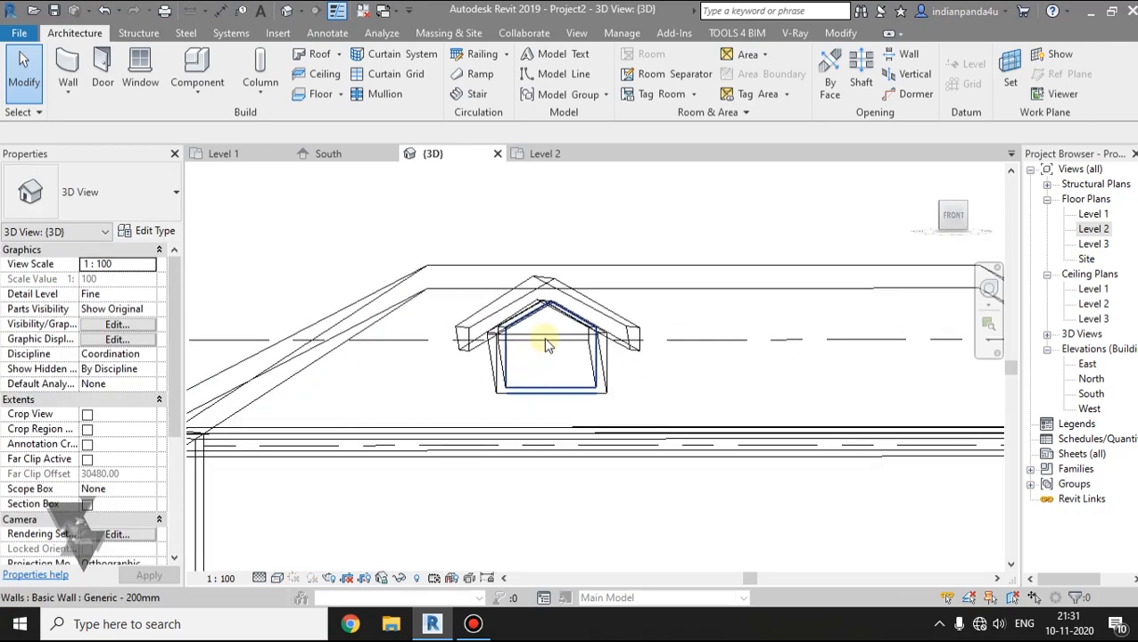
click(547, 340)
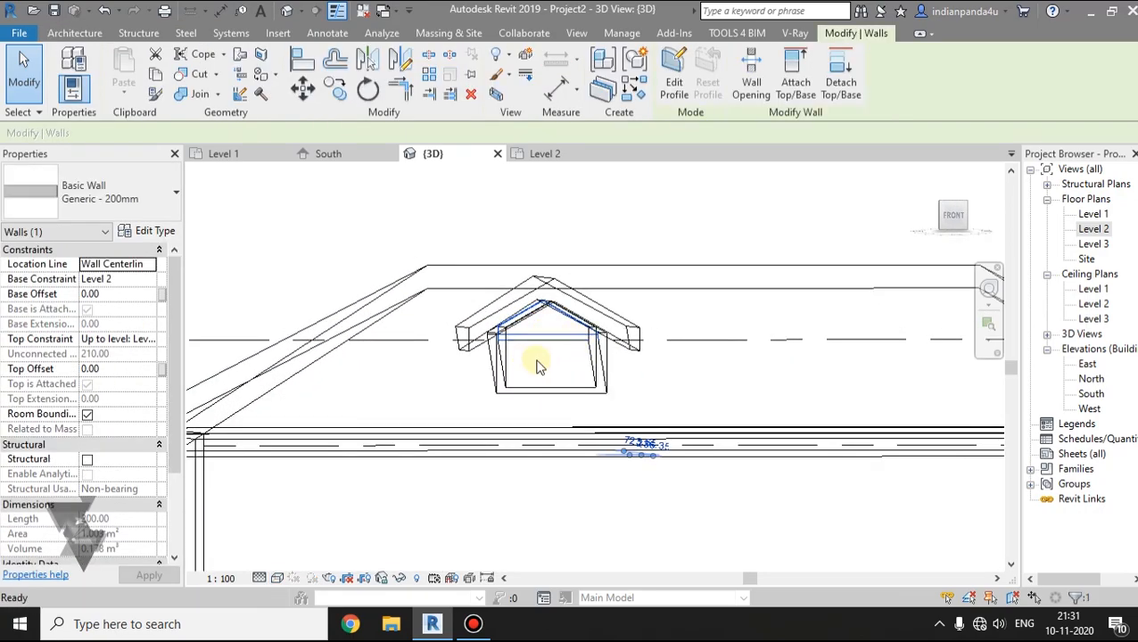
key(Escape)
Step: Return to Shaded display, start a Dormer opening and choose the main hipped roof as the roof it cuts
click(280, 578)
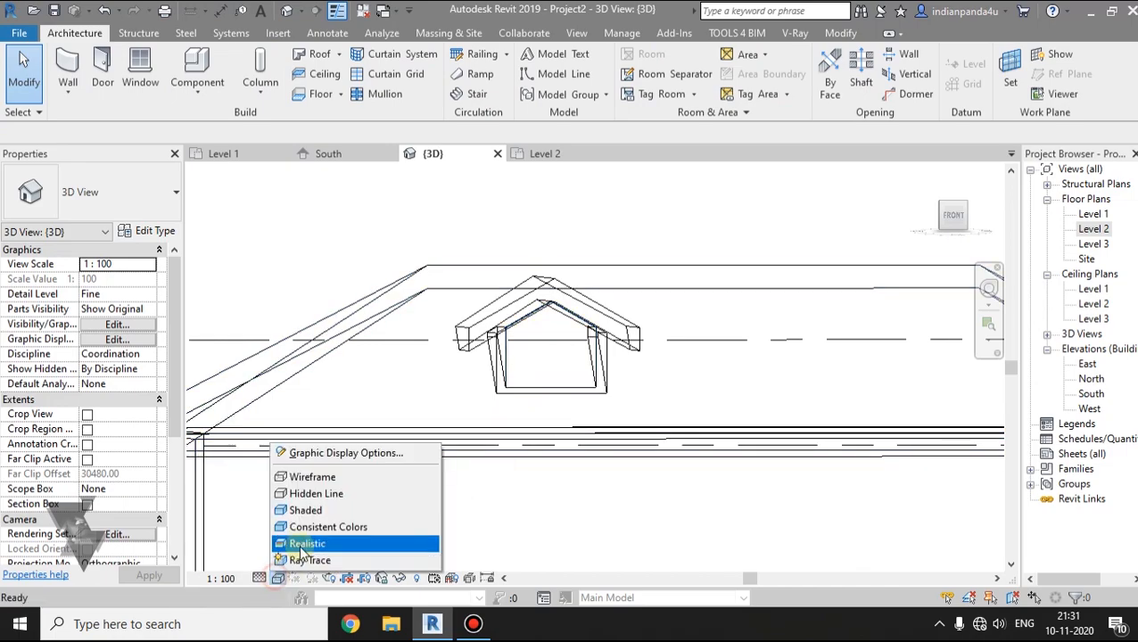
click(323, 508)
mouse_move(406, 470)
shift+middle_down()
mouse_move(517, 442)
mouse_move(575, 363)
mouse_move(381, 524)
mouse_move(610, 331)
mouse_move(525, 337)
mouse_move(524, 358)
shift+middle_up()
click(915, 97)
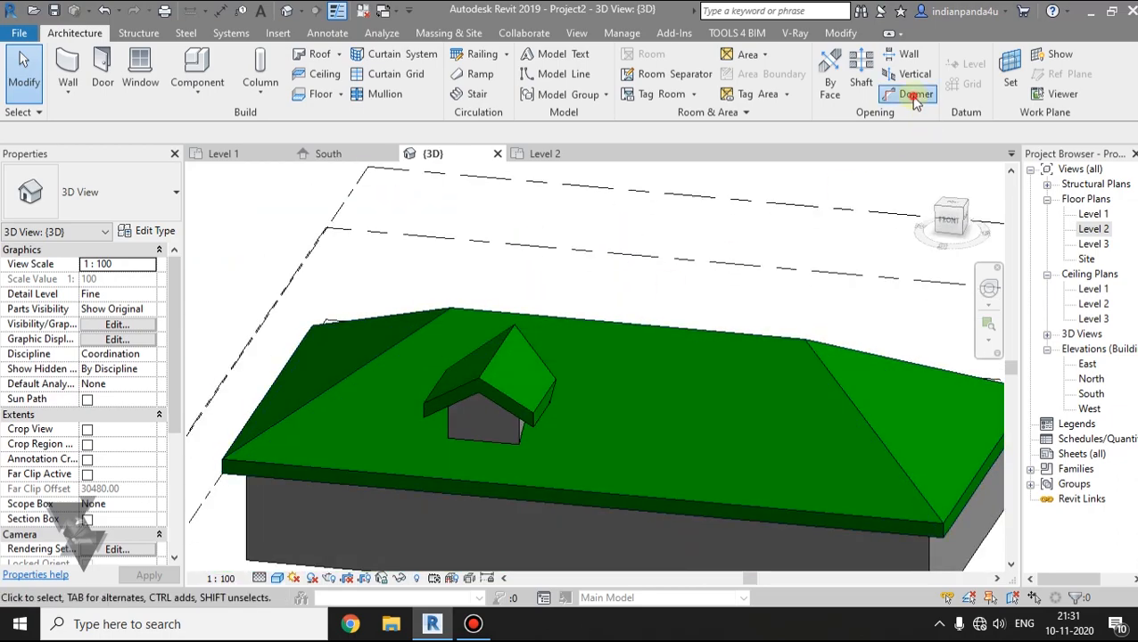
click(682, 326)
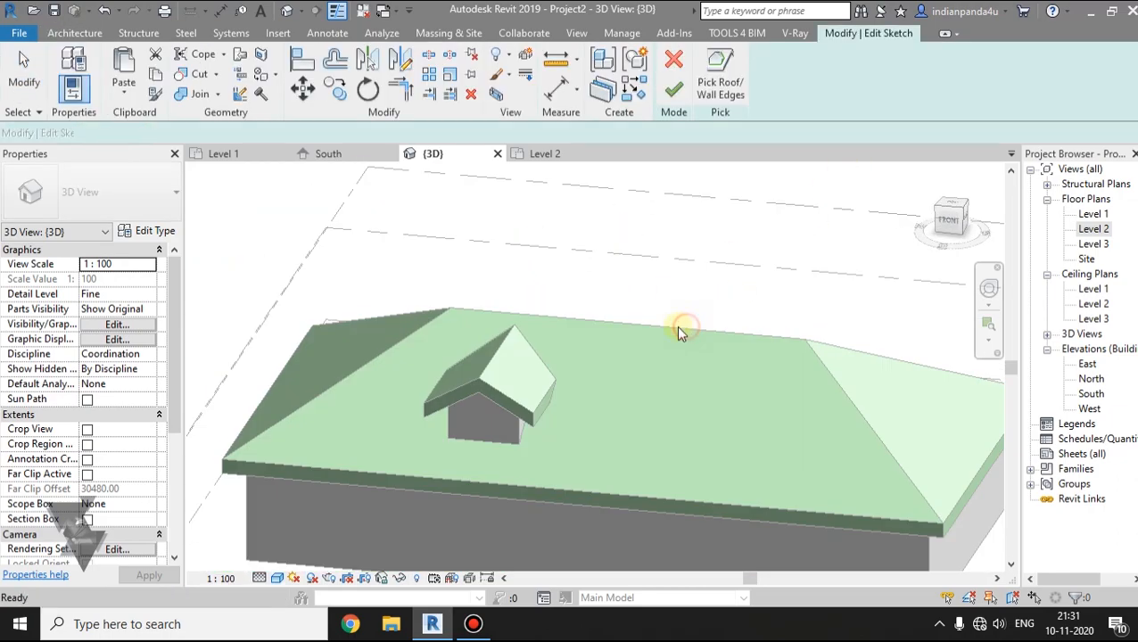
Step: In Wireframe display, pick the inner faces of the dormer's front and side walls and the small gable roof as the opening's boundary
shift+middle_drag(481, 381, 437, 472)
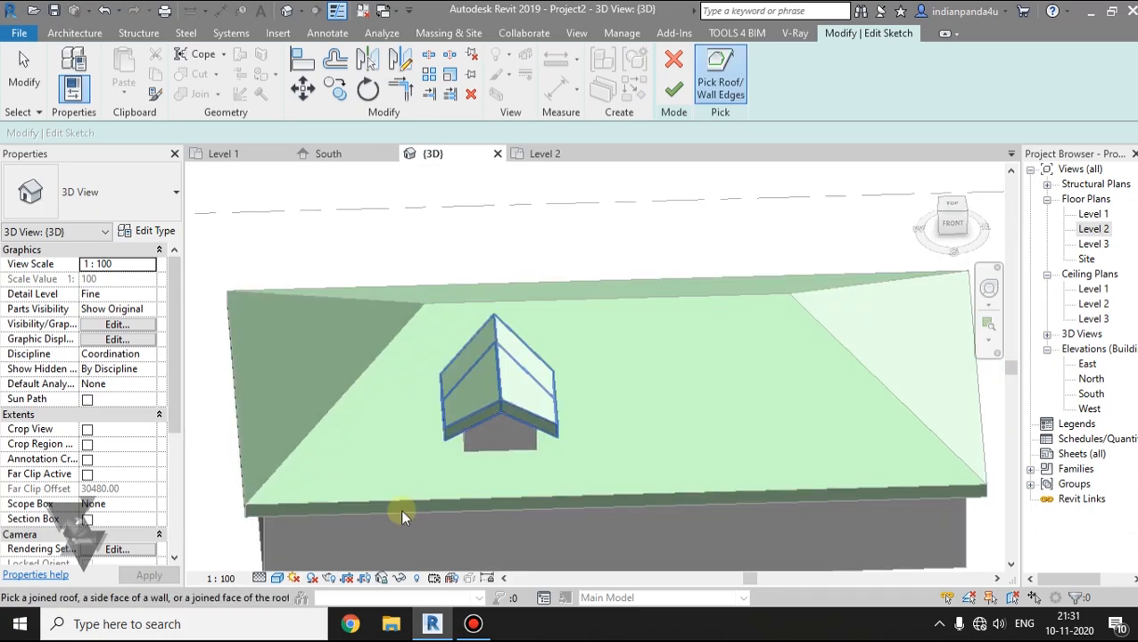
click(279, 578)
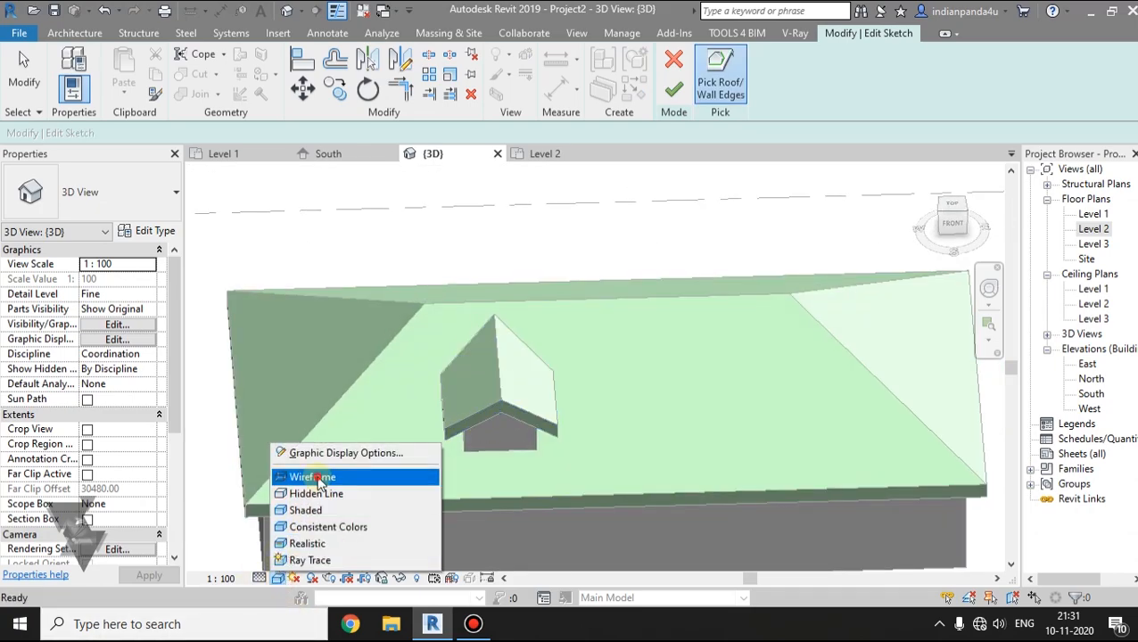
click(312, 477)
shift+middle_drag(508, 452, 471, 454)
scroll(482, 390, up, 4)
shift+middle_drag(528, 482, 441, 418)
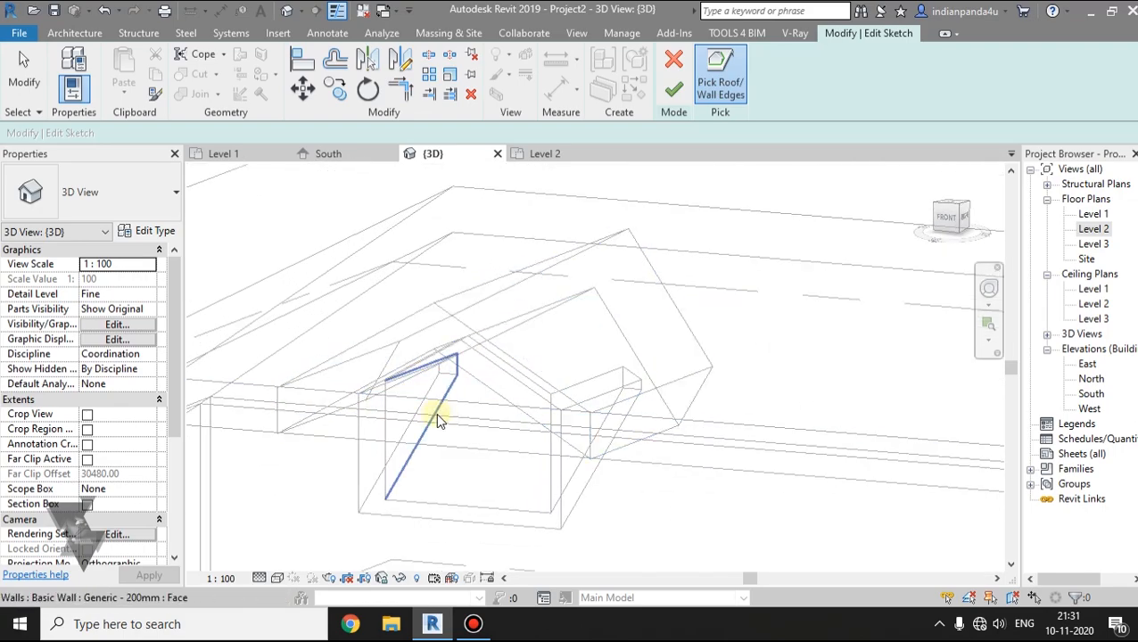
shift+middle_drag(464, 511, 531, 457)
shift+middle_drag(532, 497, 561, 565)
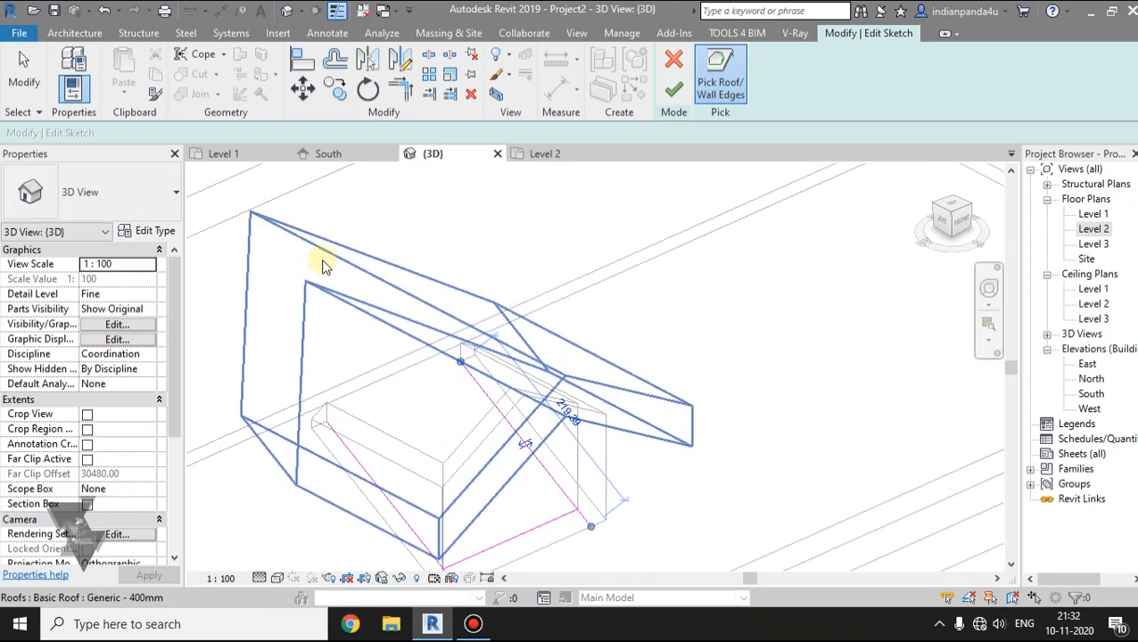
click(300, 327)
mouse_move(300, 328)
shift+middle_down()
mouse_move(381, 373)
mouse_move(366, 330)
mouse_move(409, 358)
shift+middle_up()
mouse_move(437, 533)
shift+middle_down()
mouse_move(333, 437)
mouse_move(533, 386)
shift+middle_up()
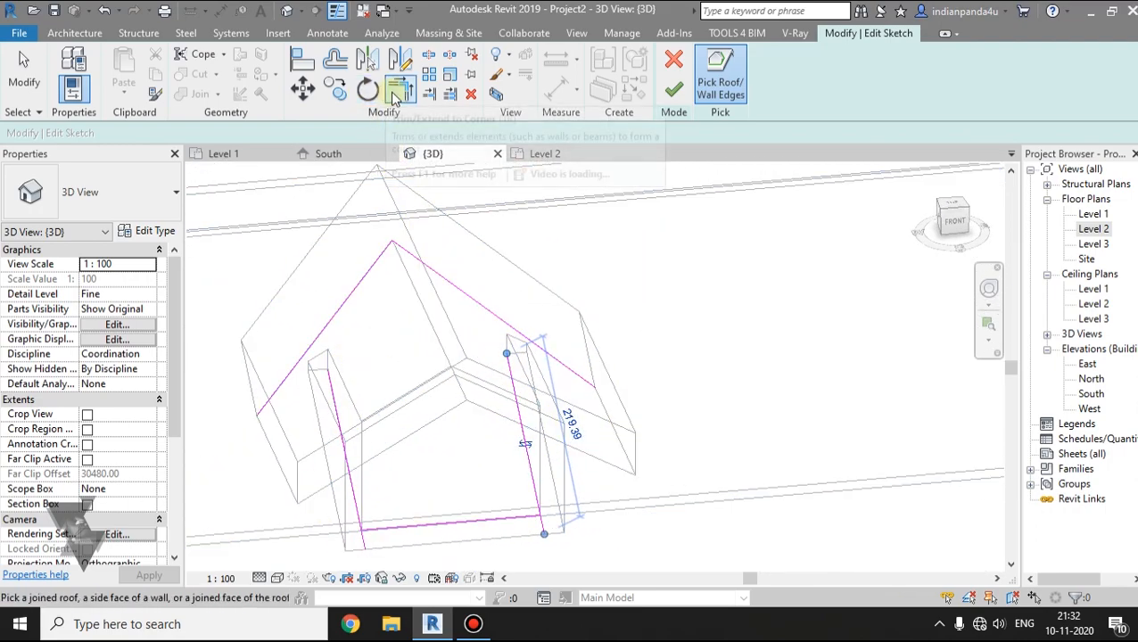
Step: Trim the wall and gable roof boundary lines into a closed five-sided loop and finish the dormer opening
click(399, 91)
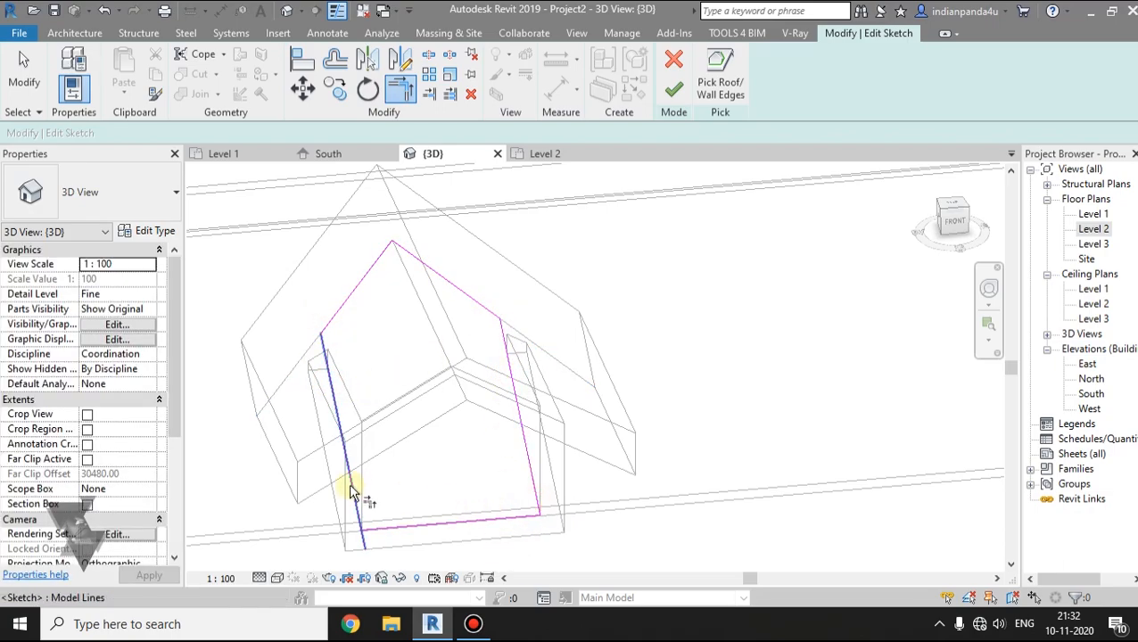
click(674, 91)
scroll(546, 450, down, 4)
Step: Switch to Shaded display and inspect the new dormer opening from beneath the main roof
click(279, 578)
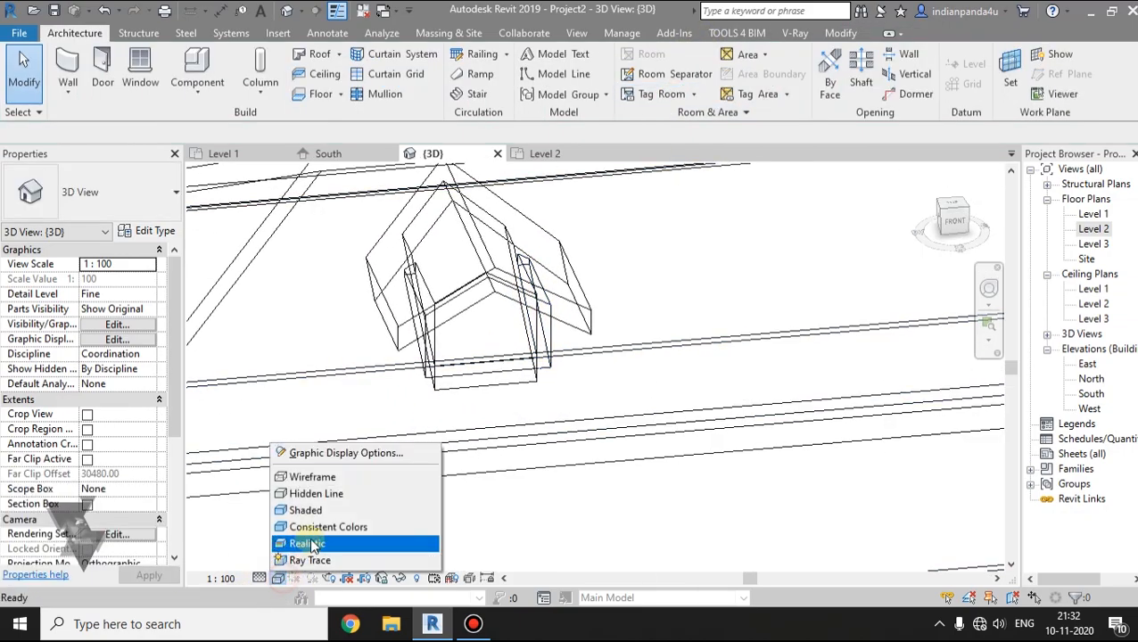
click(322, 511)
mouse_move(491, 447)
shift+middle_down()
mouse_move(534, 304)
mouse_move(571, 375)
mouse_move(546, 327)
mouse_move(536, 384)
mouse_move(559, 336)
mouse_move(550, 316)
mouse_move(554, 407)
mouse_move(521, 330)
mouse_move(470, 319)
shift+middle_up()
scroll(550, 316, up, 3)
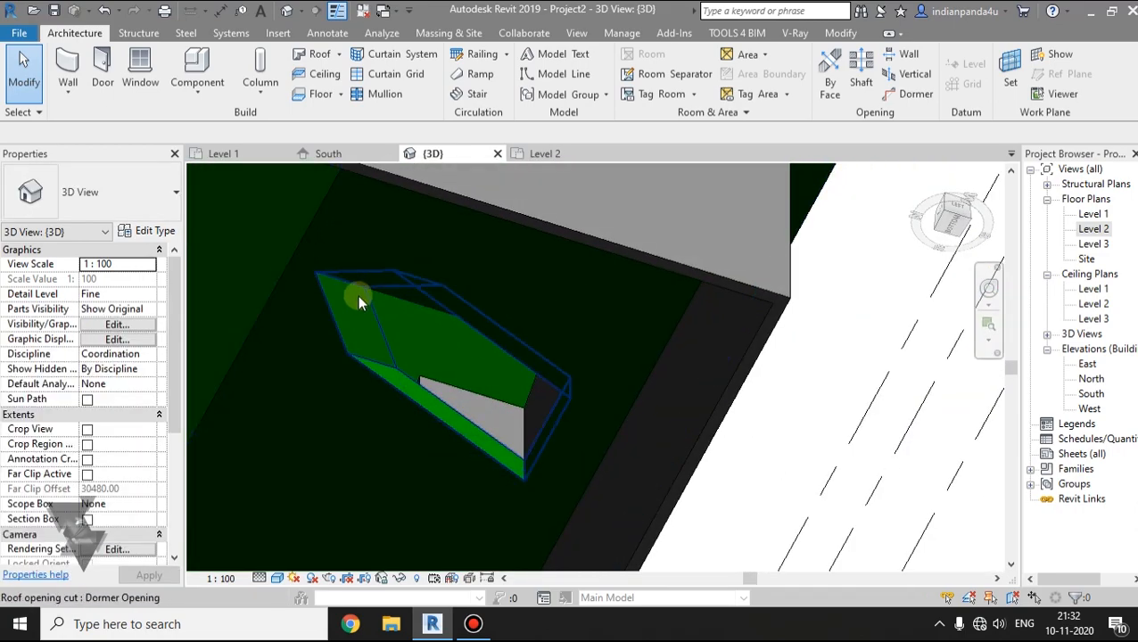
shift+middle_drag(437, 389, 487, 505)
Step: Place three M_Fixed 0406 x 0610mm windows side by side in the dormer's front wall
middle_drag(489, 437, 514, 375)
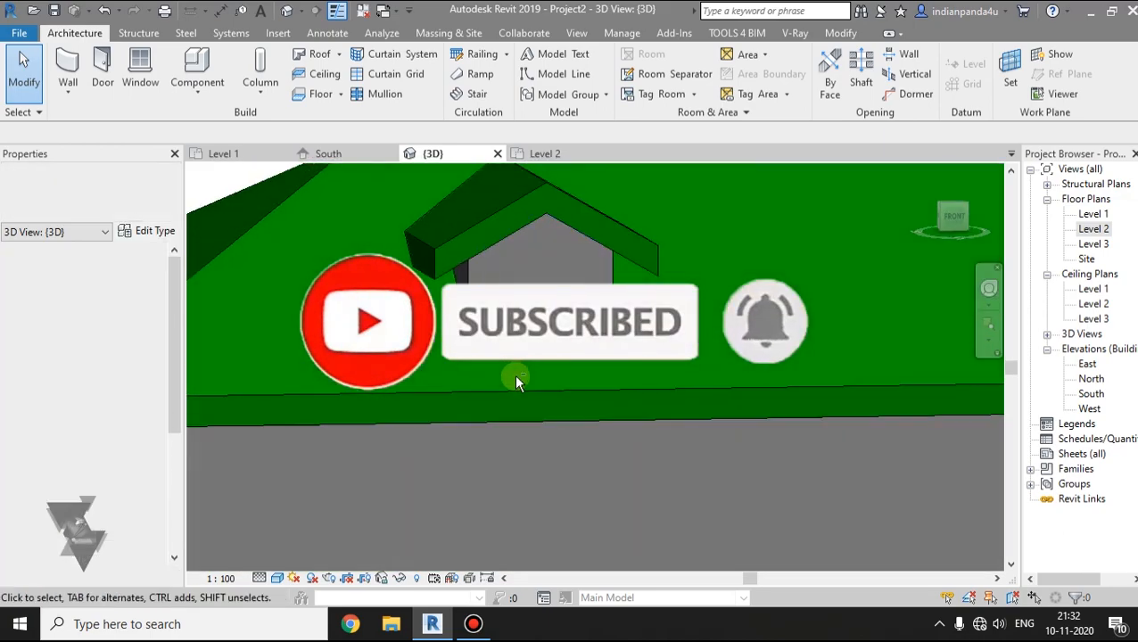
click(140, 81)
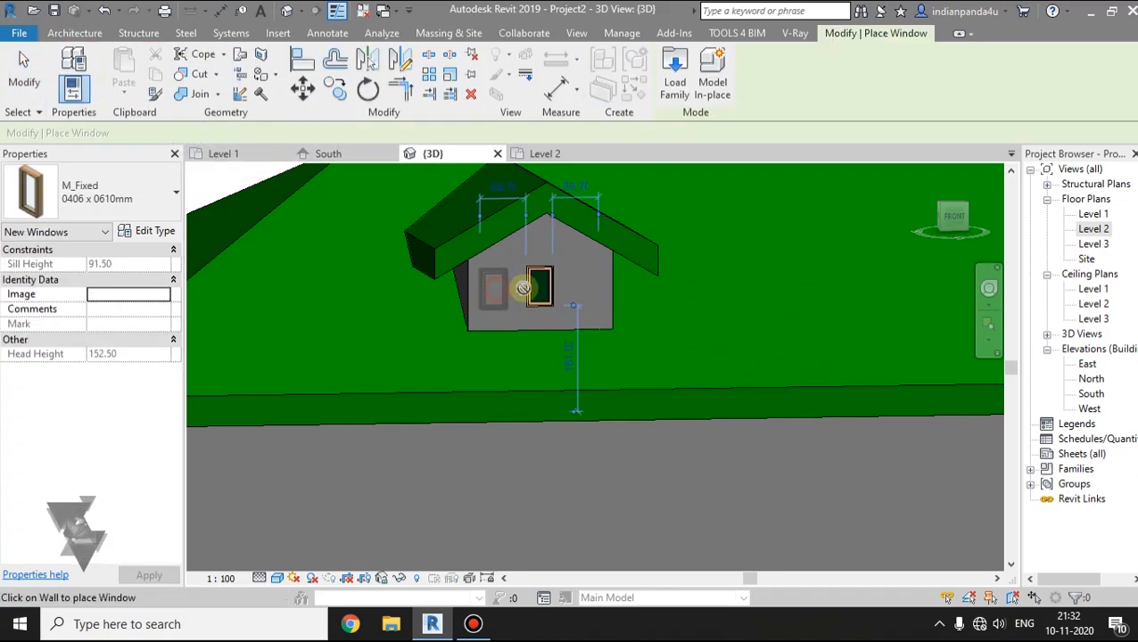
click(586, 290)
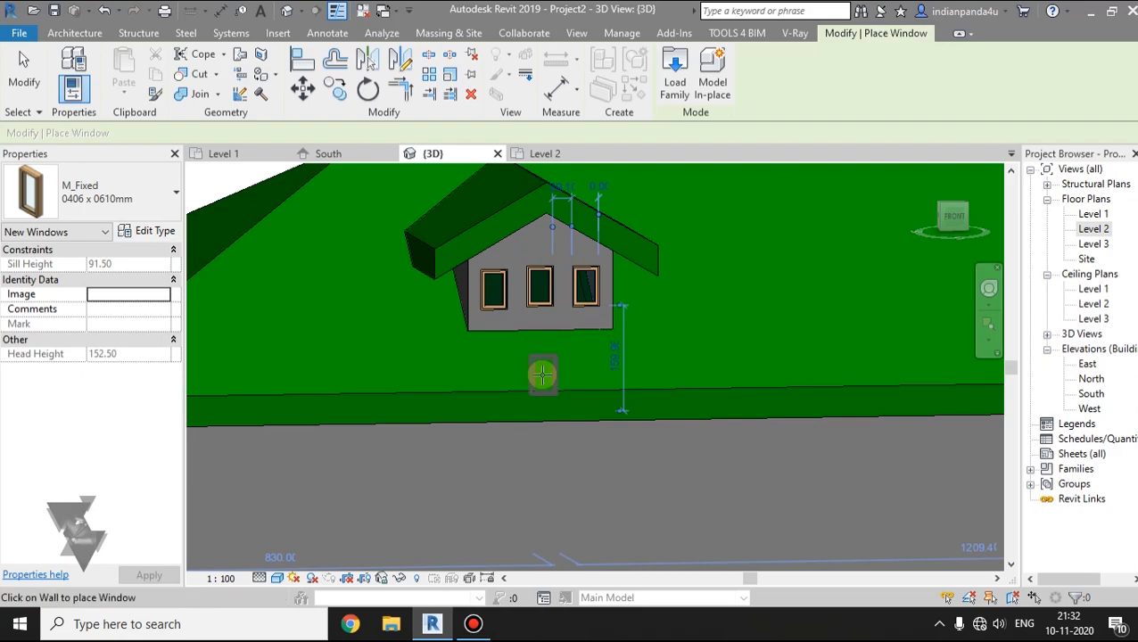
key(Escape)
key(Escape)
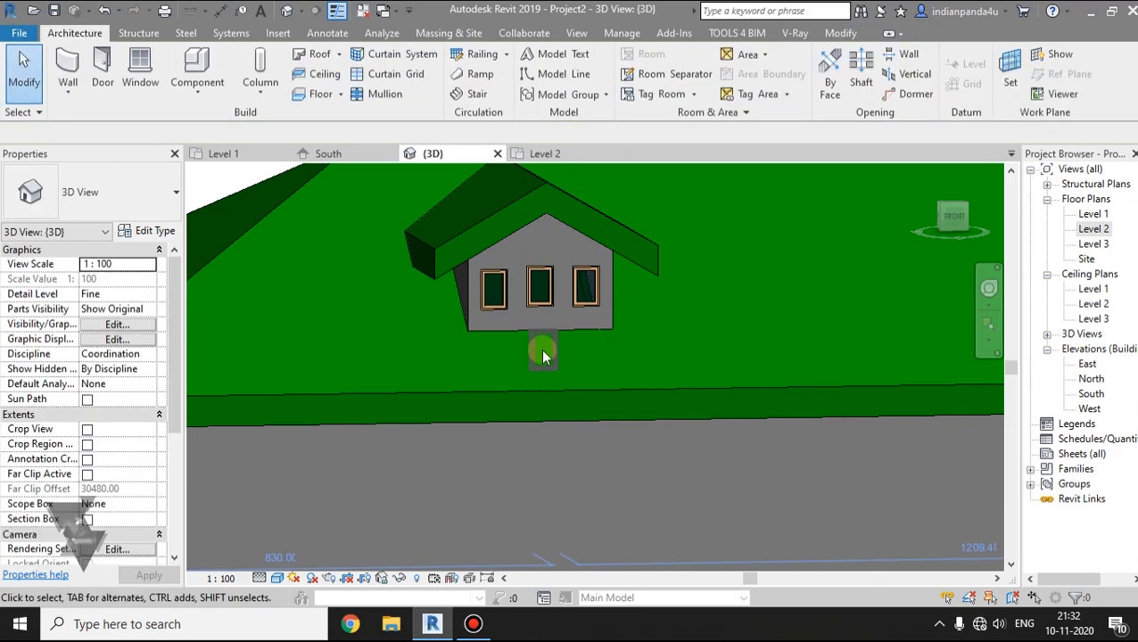
scroll(543, 355, down, 4)
shift+middle_drag(540, 350, 567, 415)
scroll(537, 326, up, 3)
scroll(532, 328, down, 5)
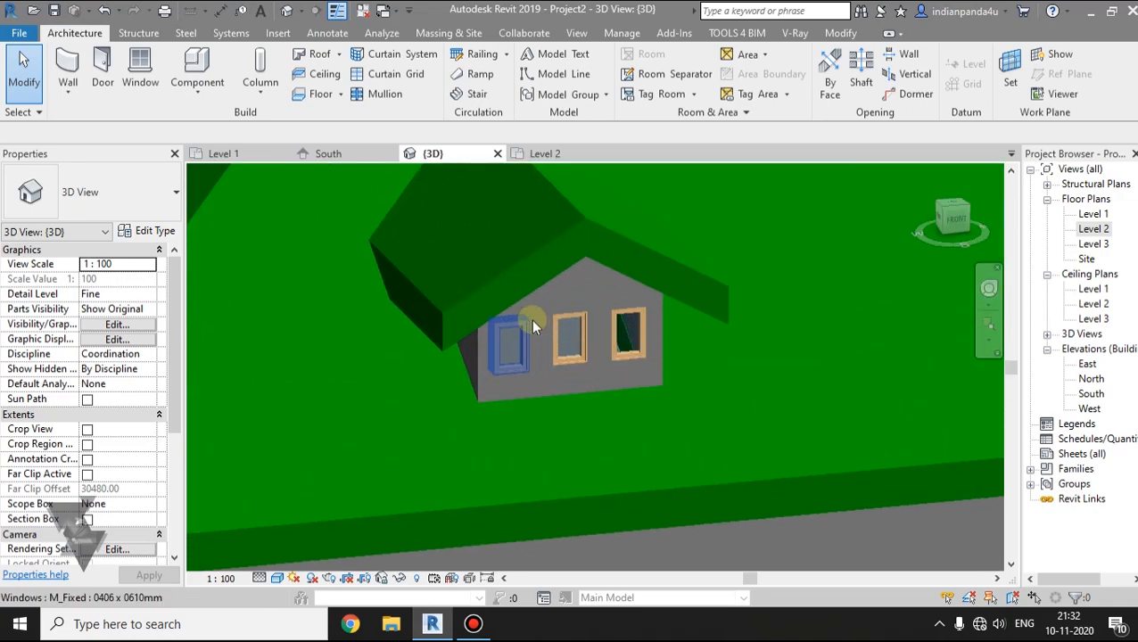
shift+middle_drag(507, 341, 431, 407)
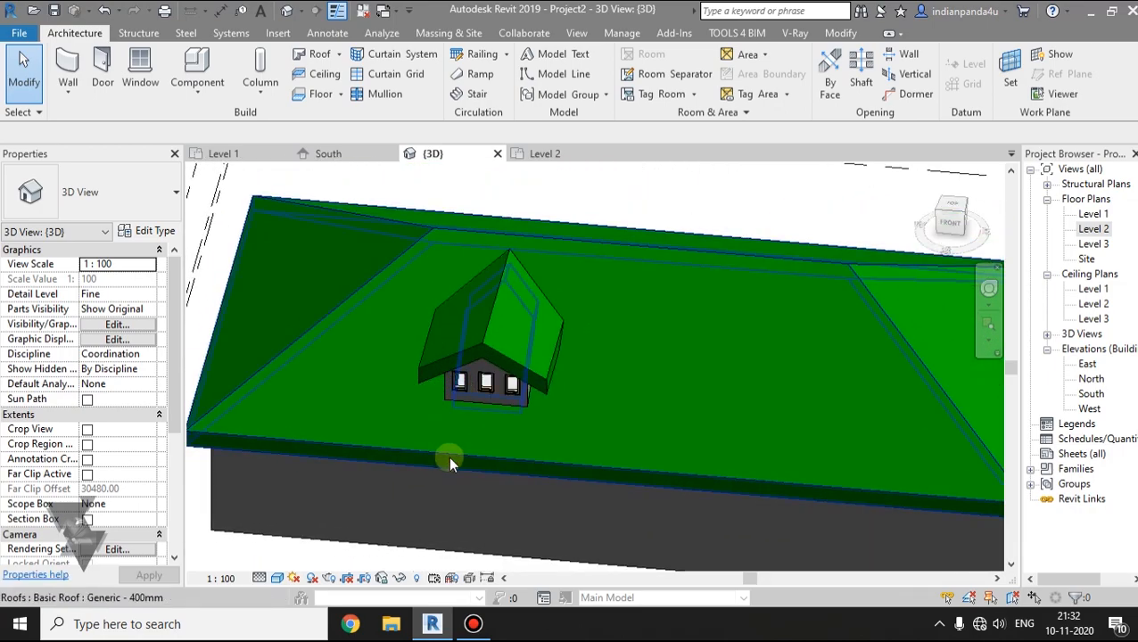